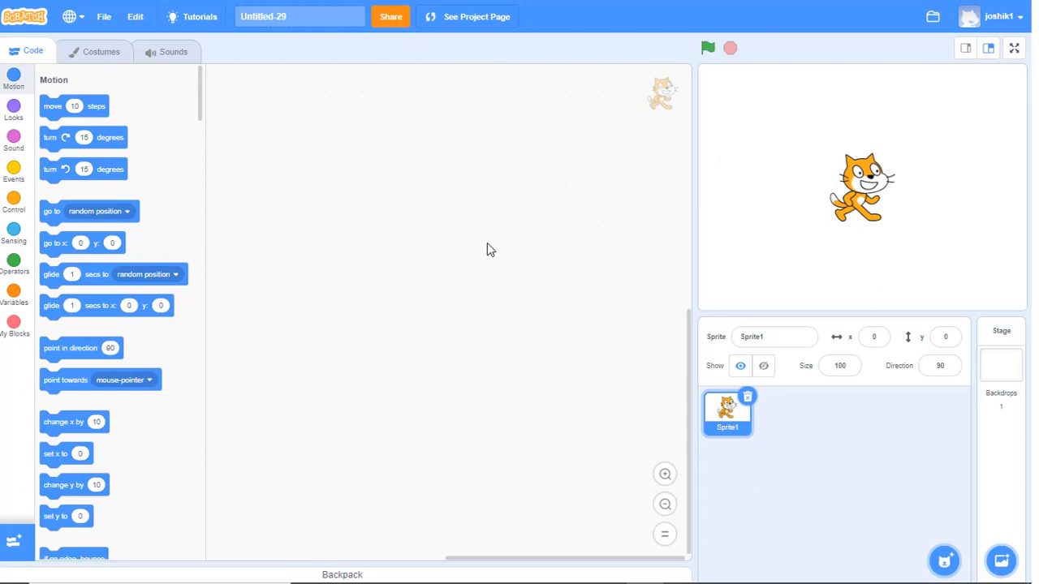
- Delete the default cat sprite and create a new blank sprite to paint
click(748, 396)
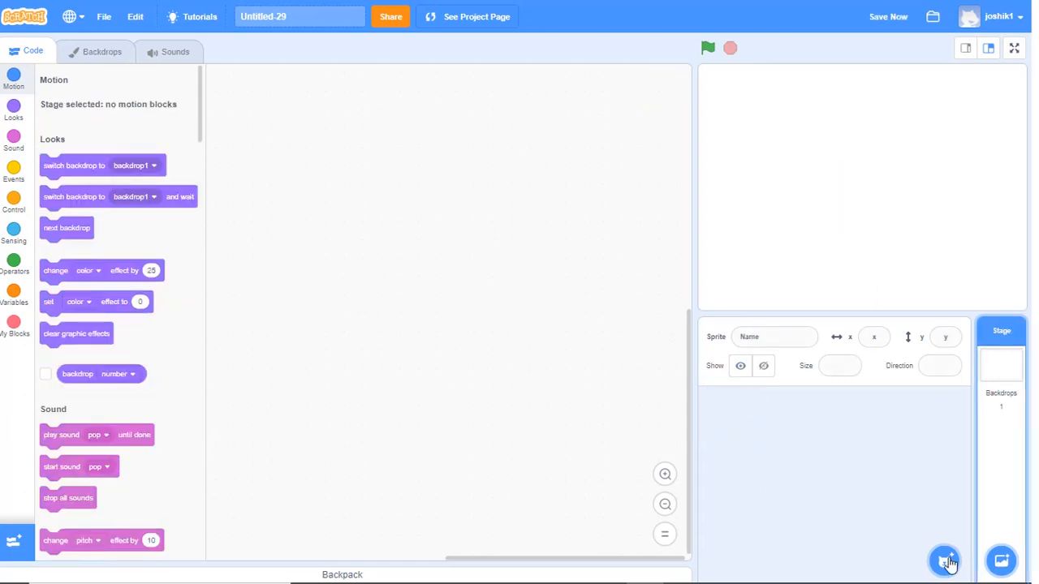
mouse_move(944, 562)
click(943, 509)
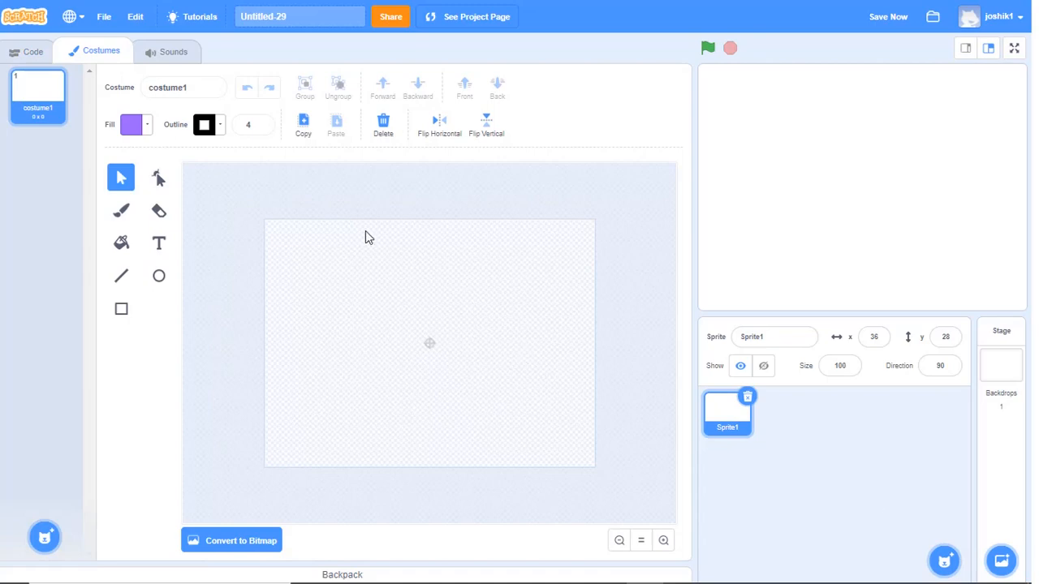
- Draw a purple rectangle on the costume canvas and adjust its position and size until it covers the whole stage
click(124, 313)
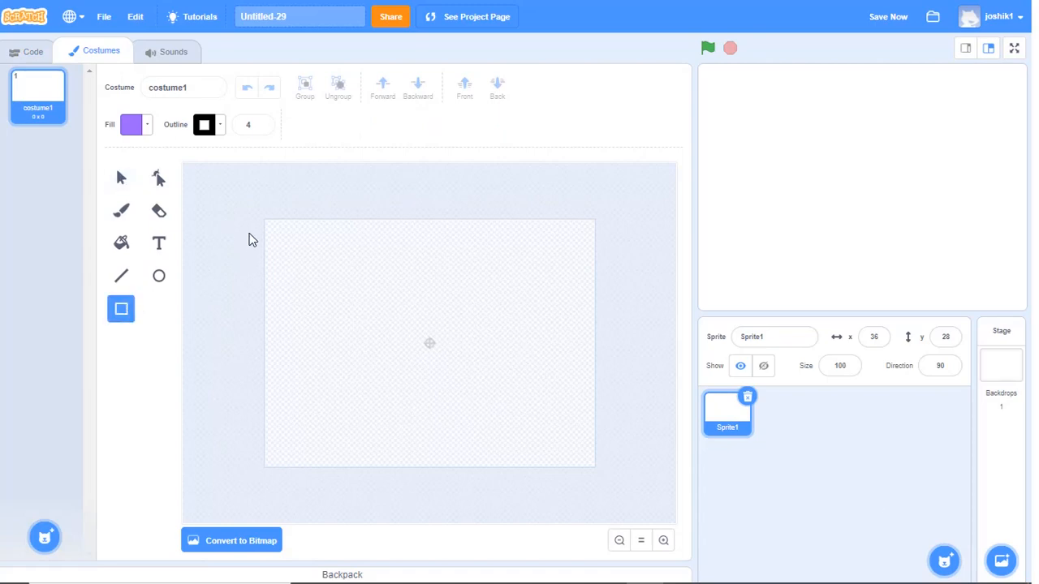
drag(258, 217, 587, 457)
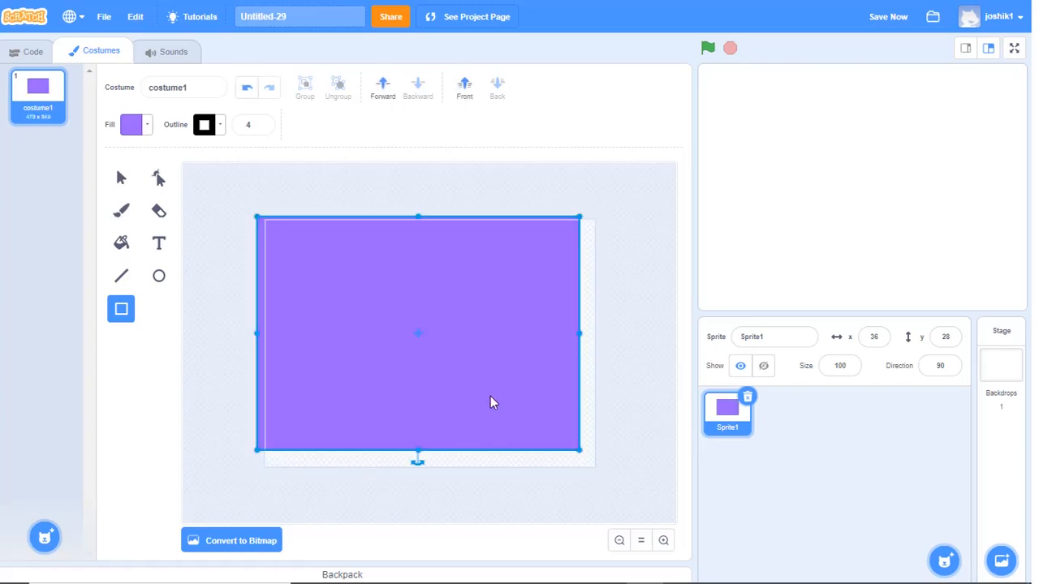
drag(502, 406, 505, 409)
drag(591, 227, 595, 221)
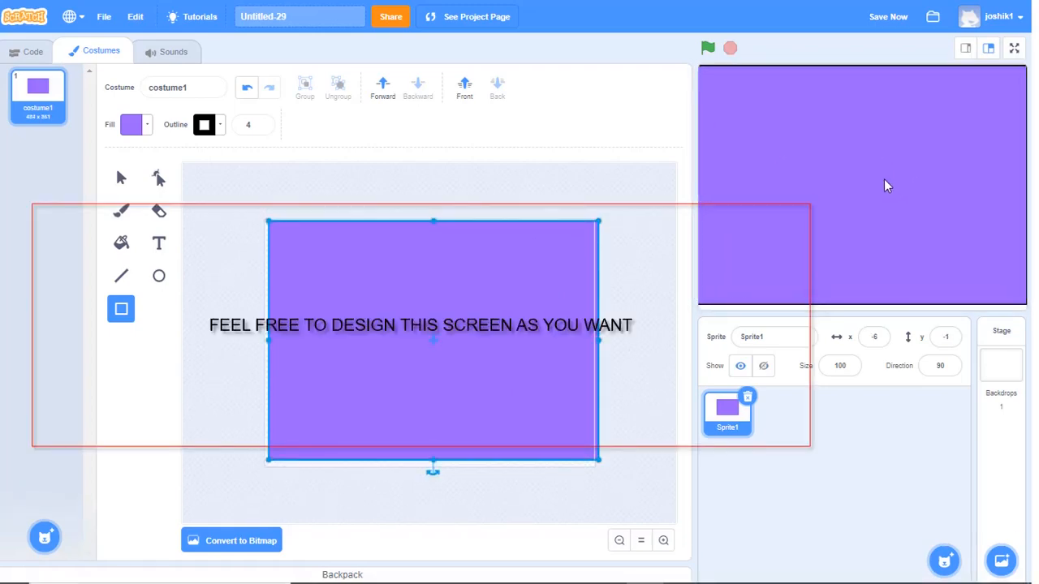
drag(598, 220, 616, 208)
drag(539, 257, 530, 264)
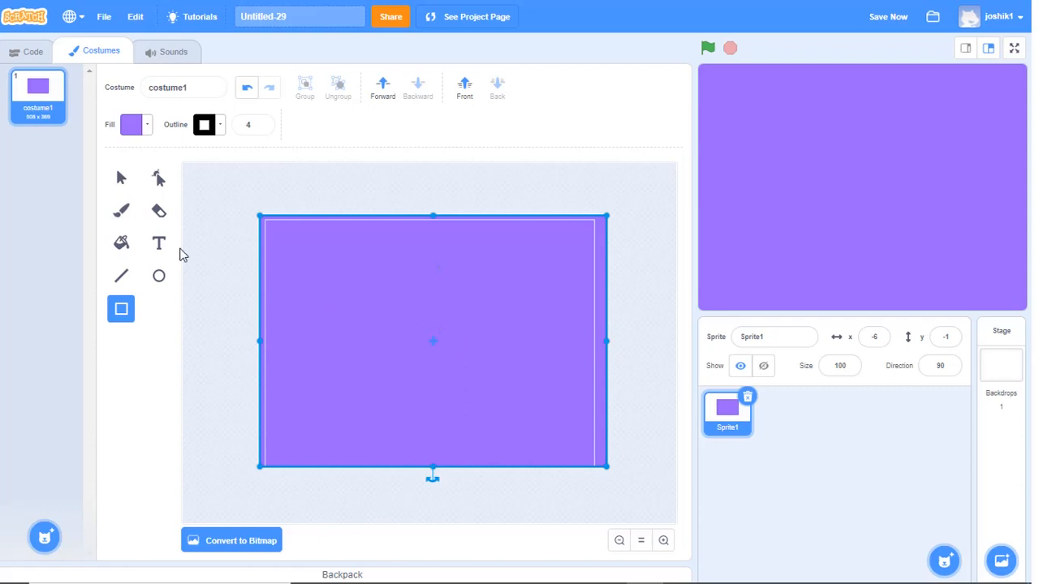
- Fill the rectangle with a horizontal gradient from fully saturated red to blue with color 67 and saturation 100
click(121, 243)
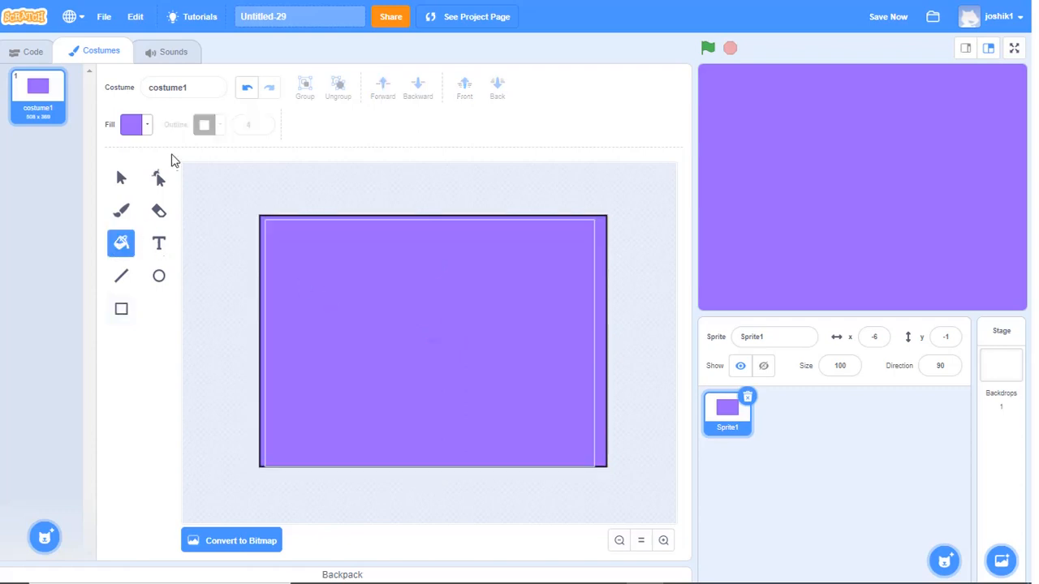
click(148, 128)
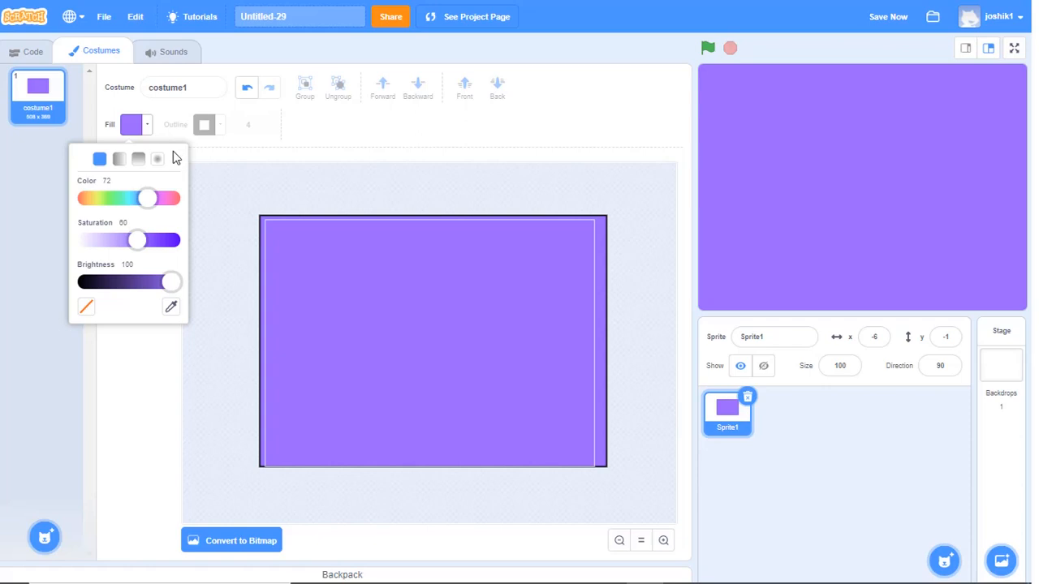
click(122, 164)
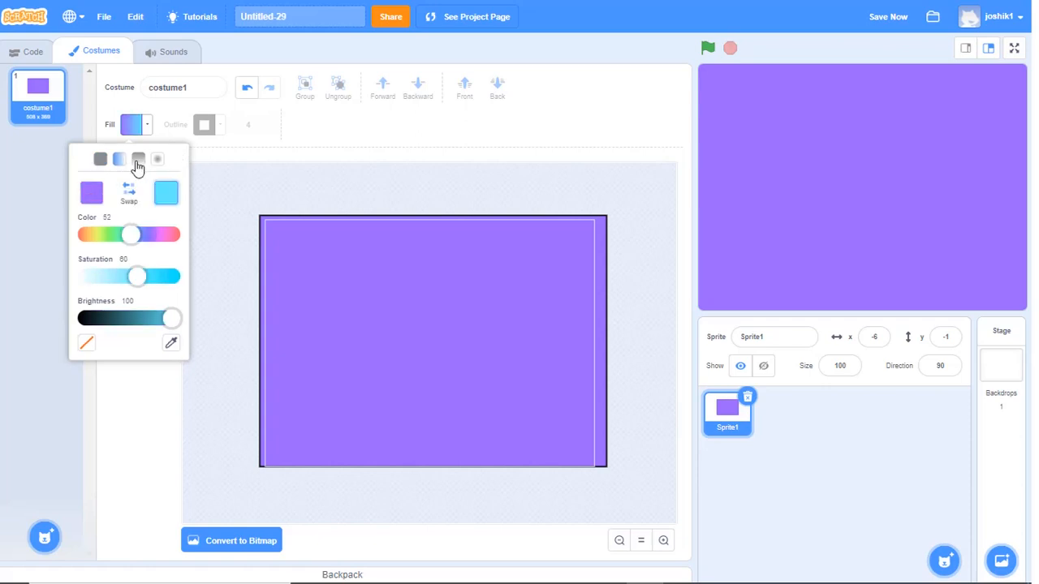
click(91, 193)
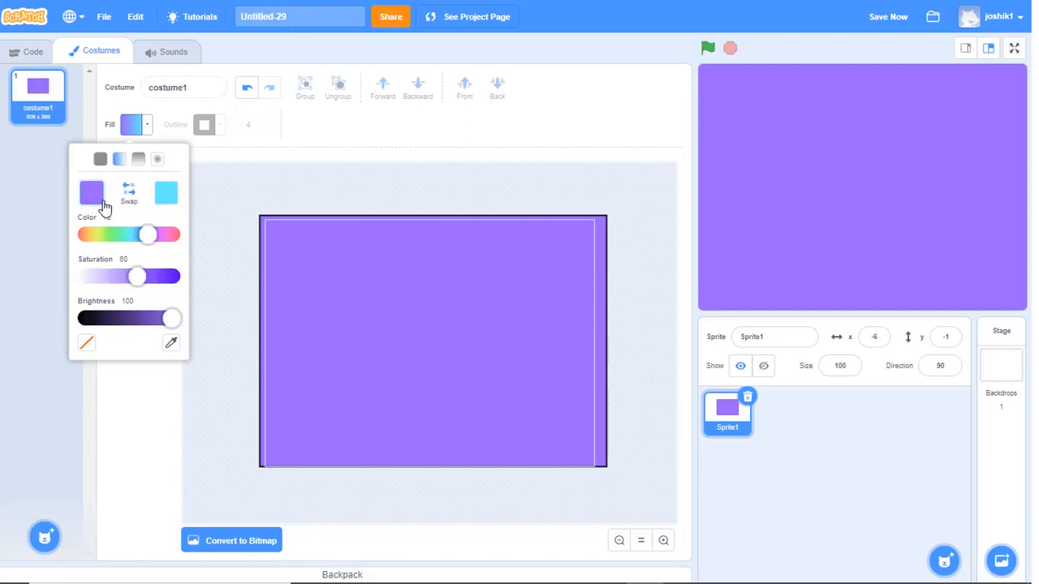
drag(147, 234, 190, 237)
drag(137, 277, 183, 281)
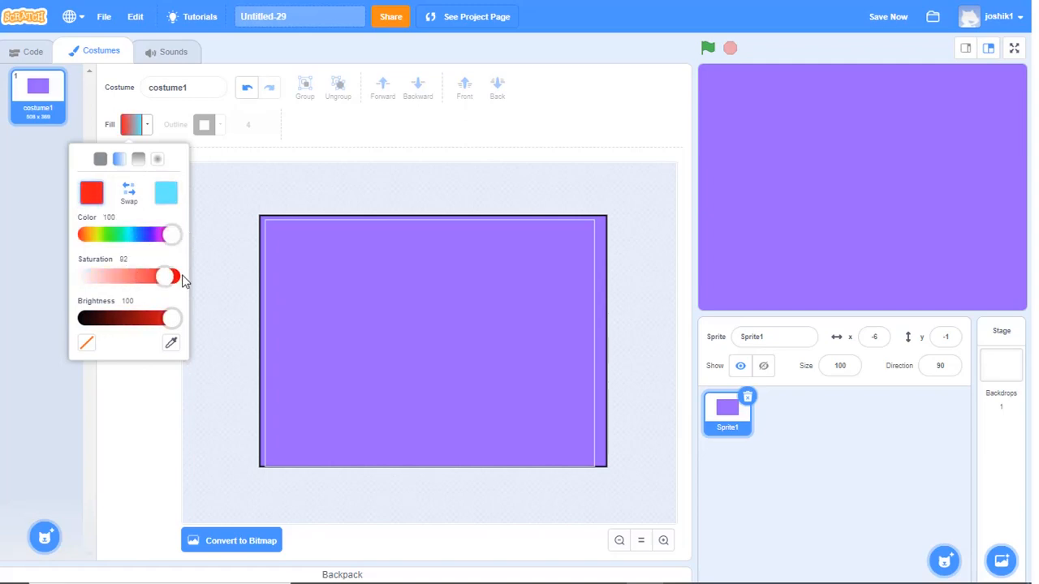
click(168, 197)
drag(134, 234, 143, 235)
drag(139, 277, 173, 277)
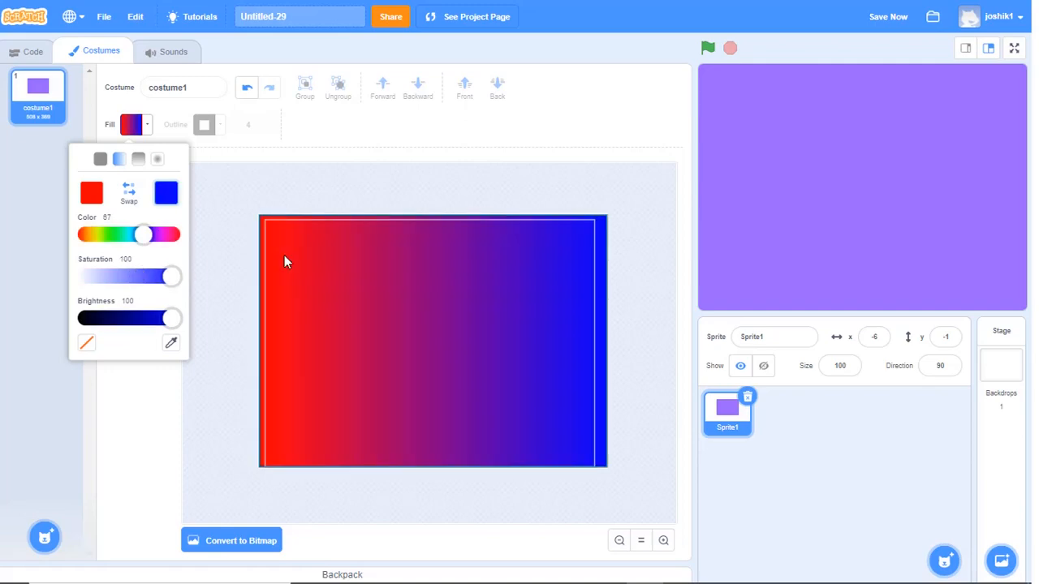
click(422, 296)
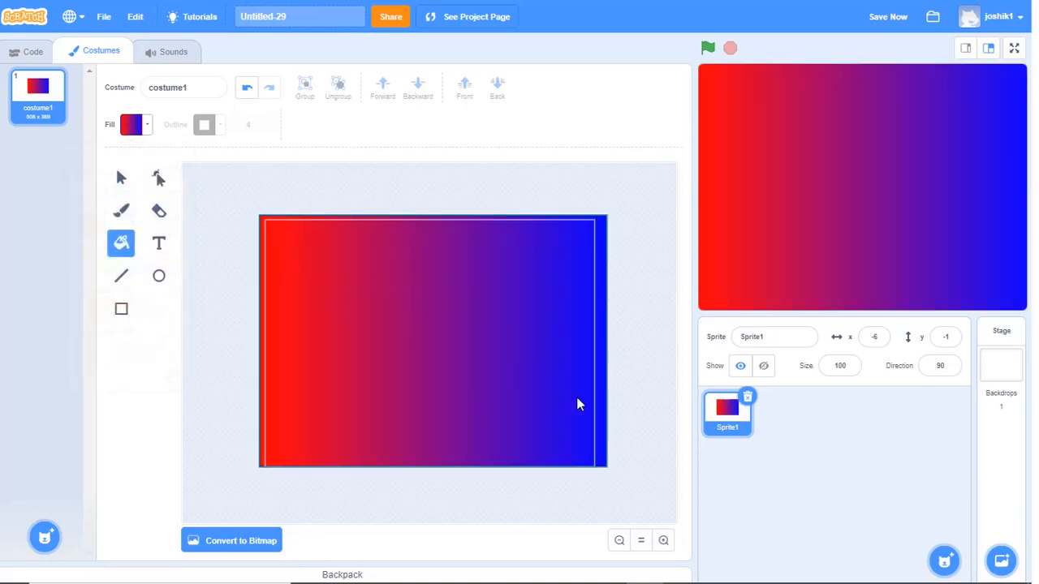
- Draw a yellow rectangle with fill color 15 as the character's head on the red half of the background
click(121, 310)
click(145, 129)
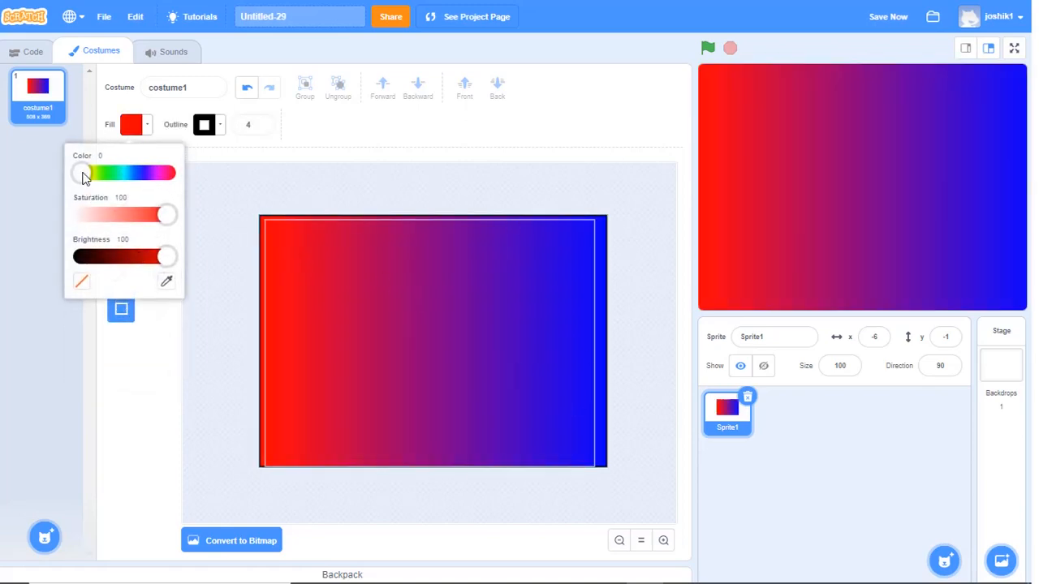
drag(82, 177, 90, 177)
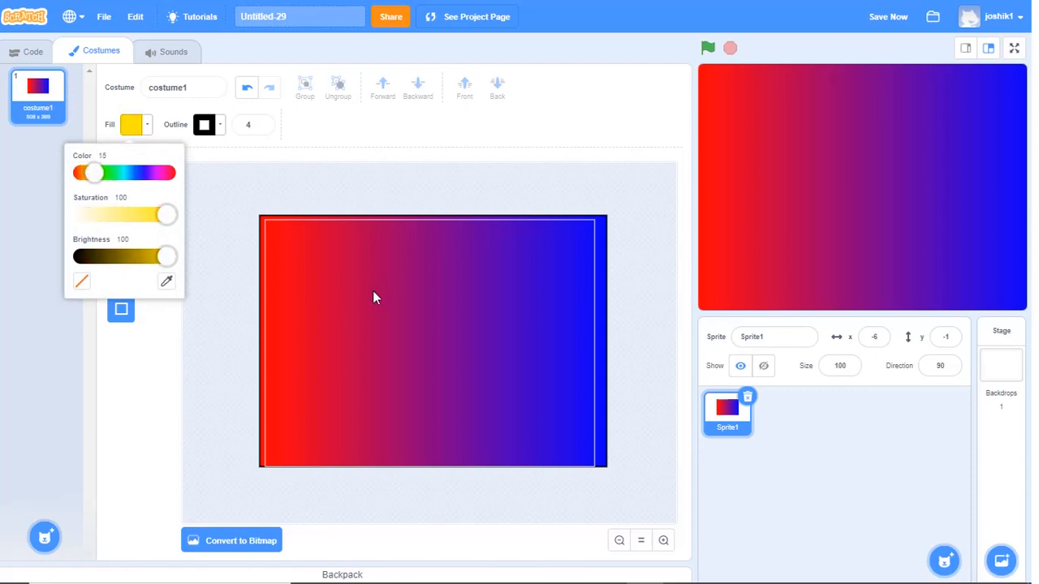
drag(315, 299, 362, 336)
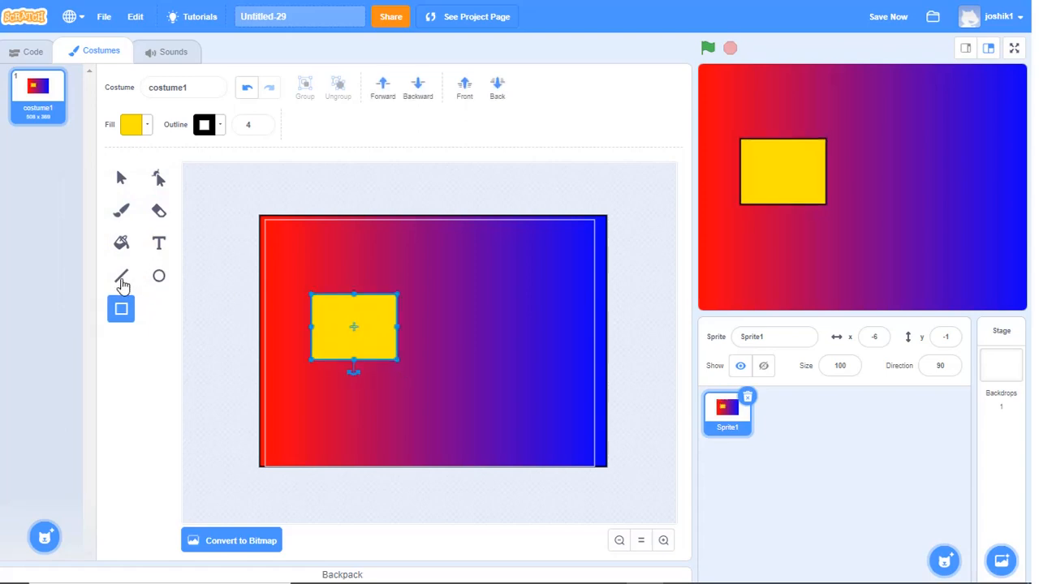
click(148, 128)
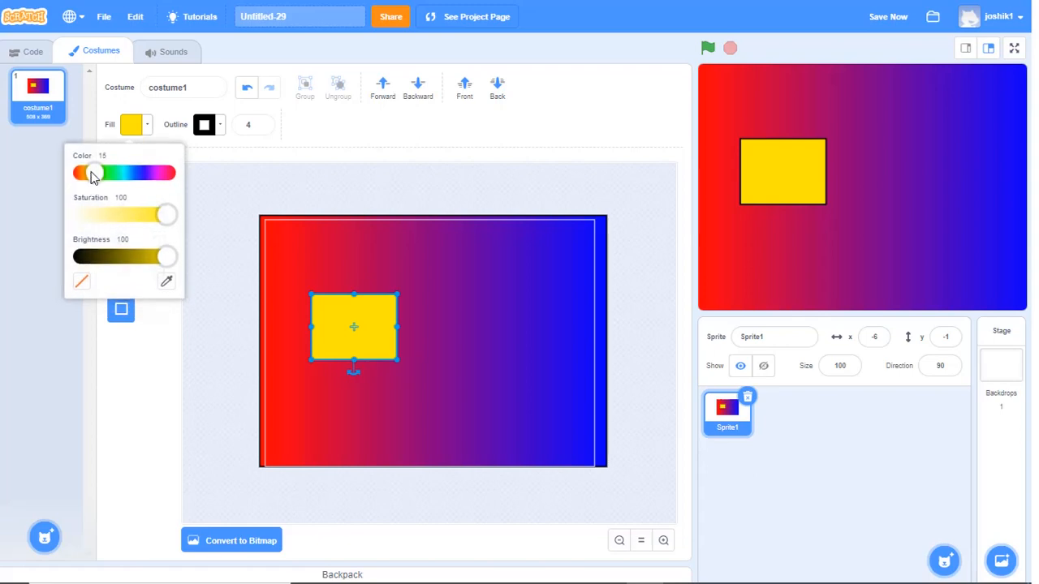
drag(166, 257, 81, 257)
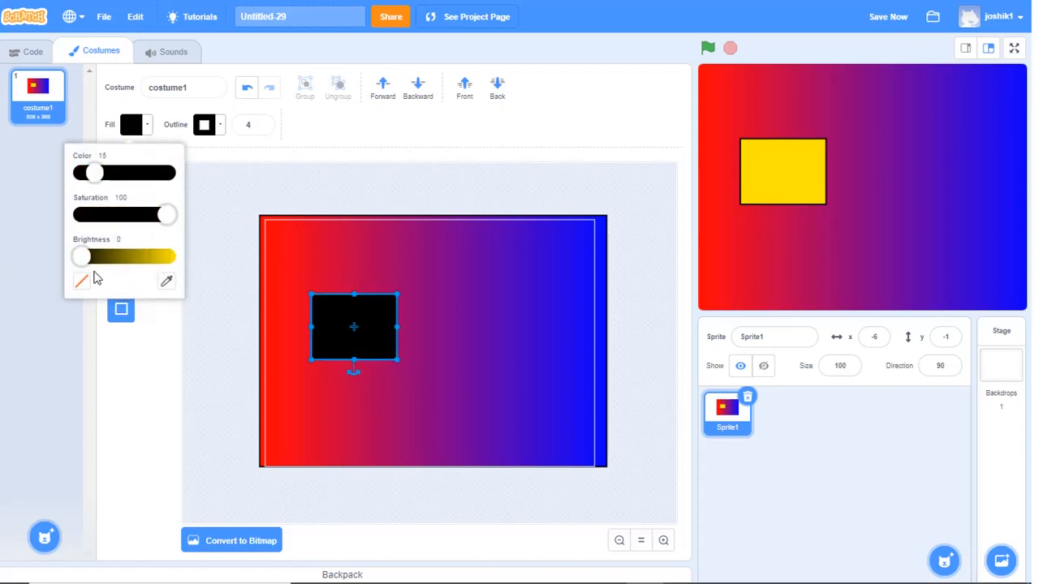
key(ctrl+z)
click(266, 184)
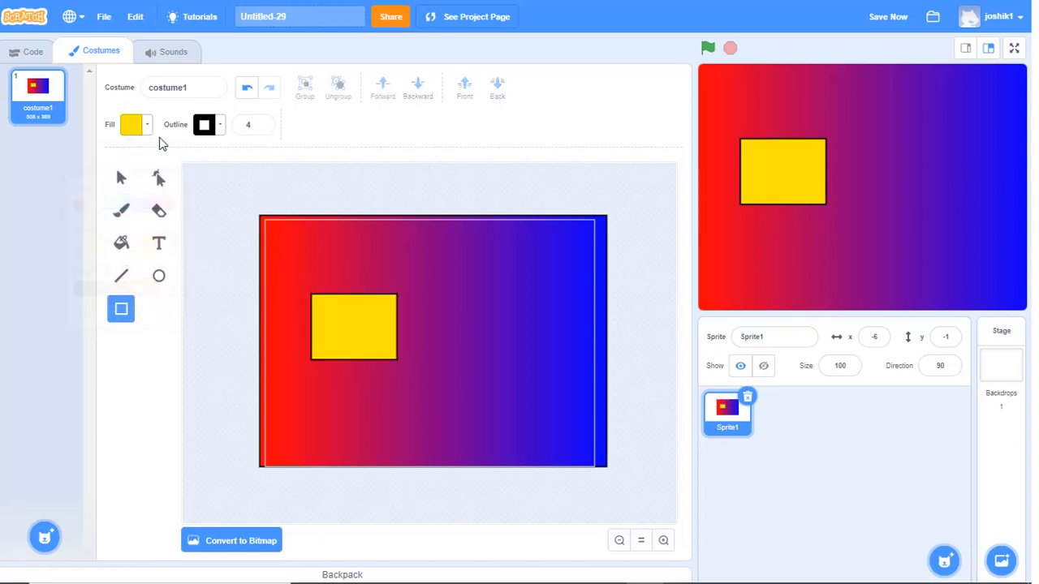
- Draw a black torso rectangle with fill brightness 0 directly below the yellow head and narrow it slightly
click(144, 126)
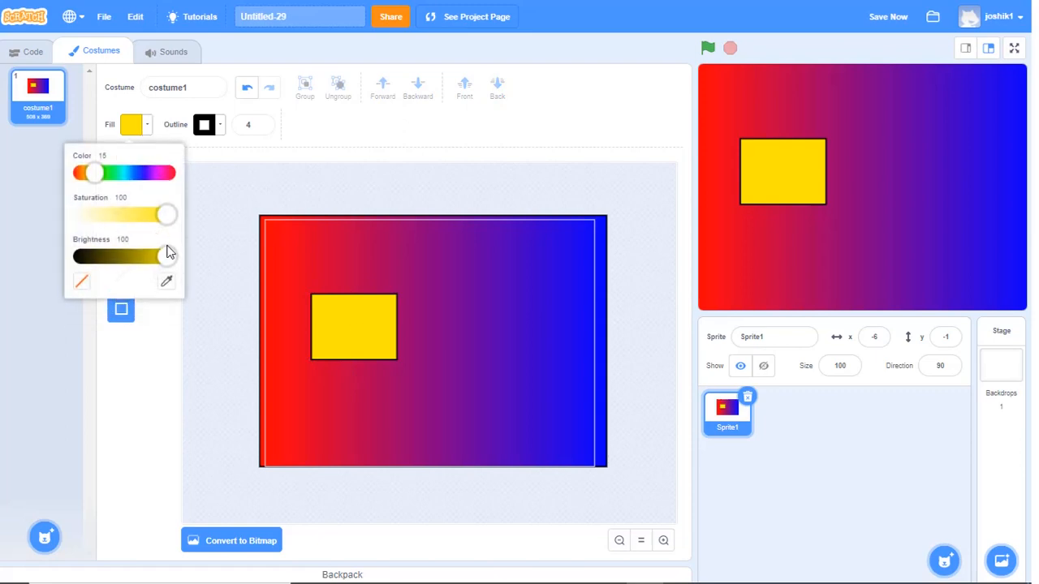
drag(167, 258, 0, 316)
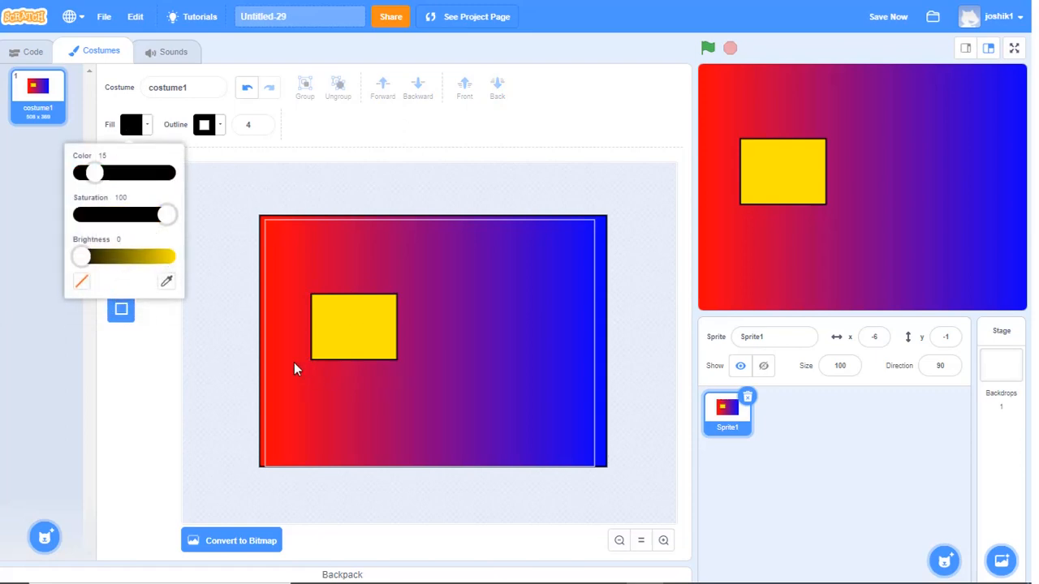
drag(292, 359, 408, 459)
drag(353, 390, 357, 392)
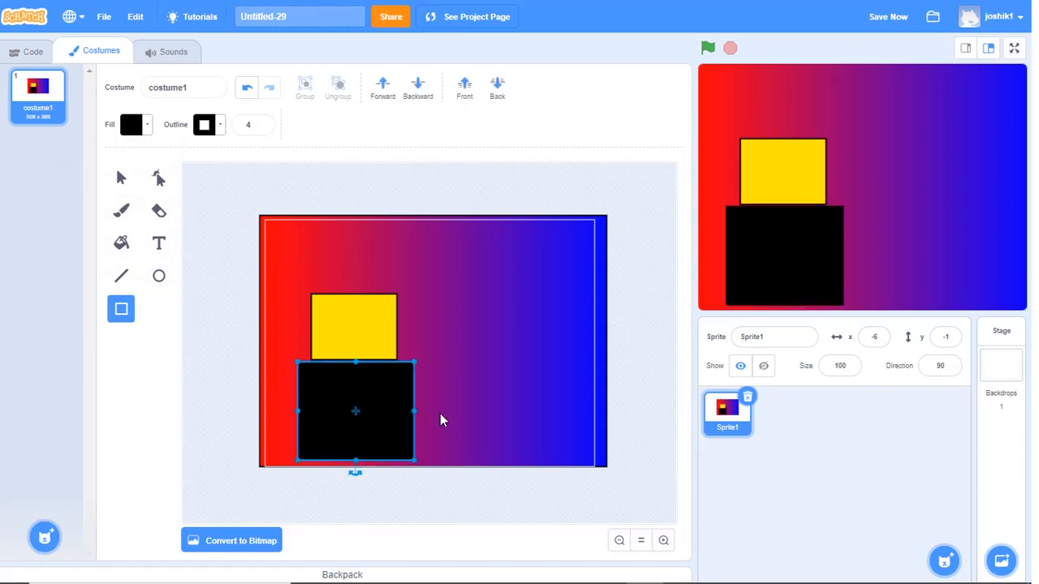
drag(414, 411, 378, 408)
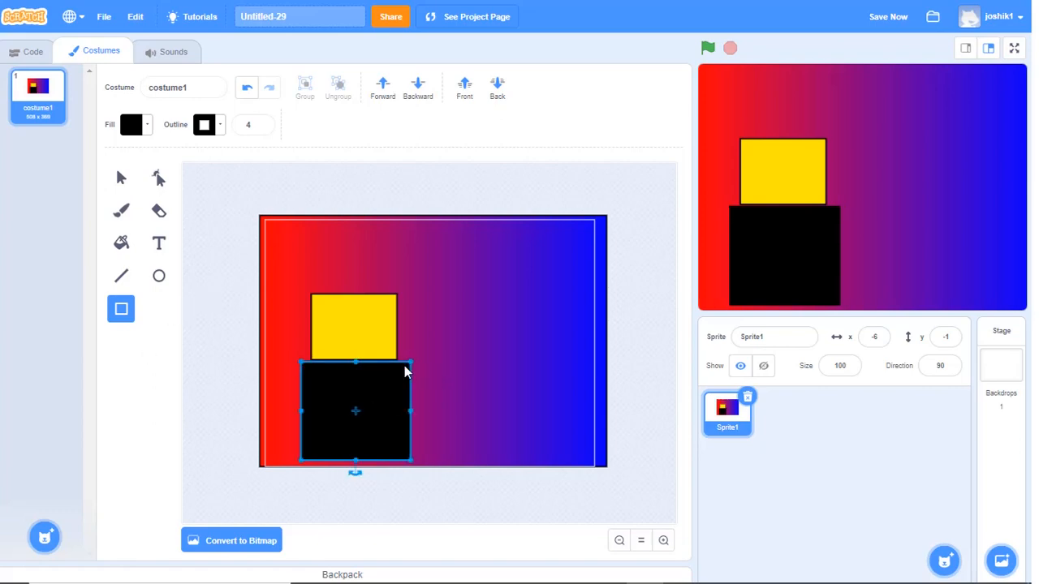
- Add a narrow black rectangle on each side of the torso as the character's arms
click(433, 380)
drag(412, 361, 435, 436)
click(229, 378)
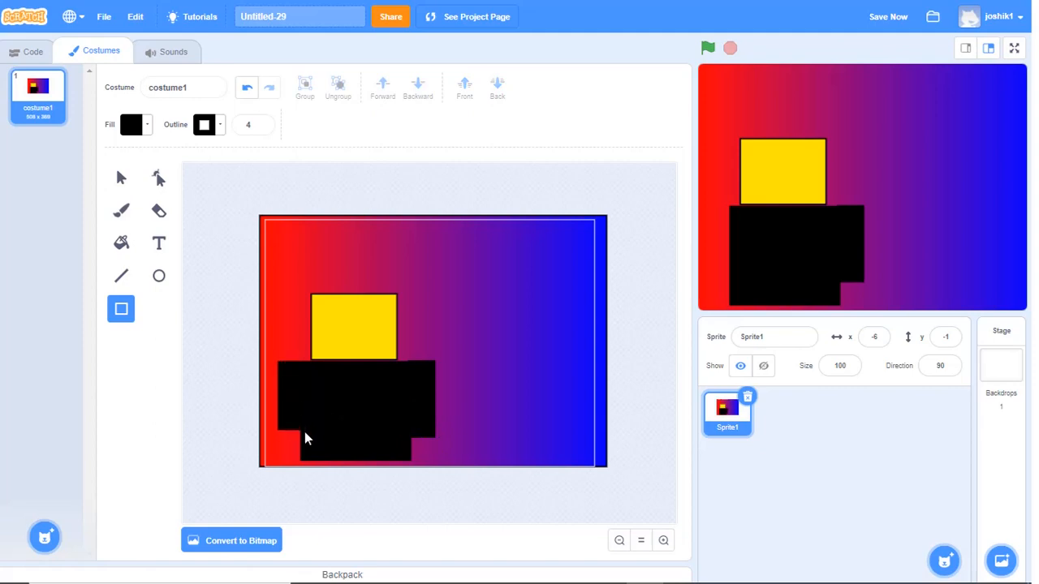
drag(299, 437, 300, 436)
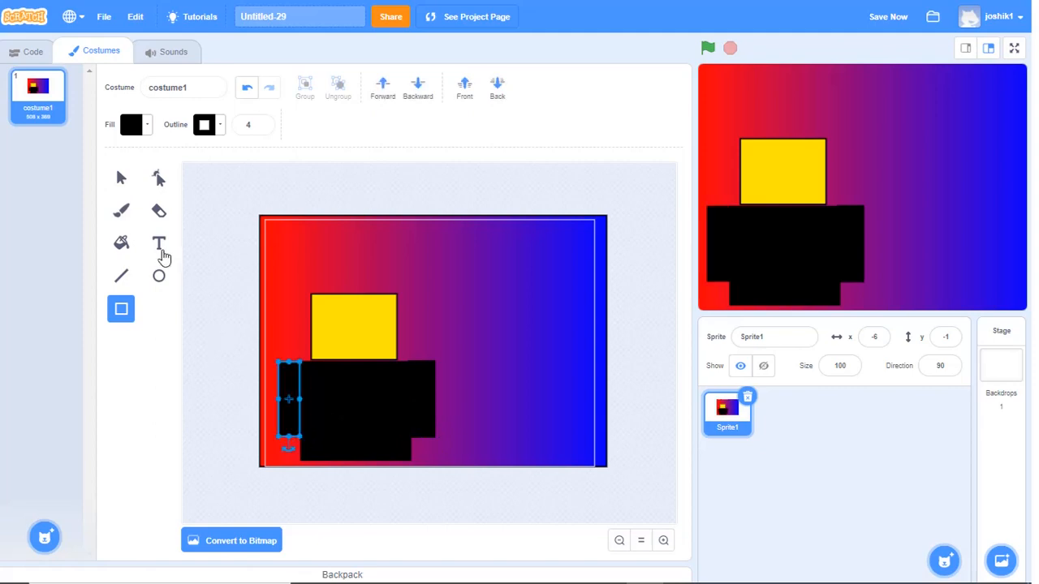
- Draw a small circle with white fill, saturation 0 and brightness 100, at the top centre of the black torso
click(158, 276)
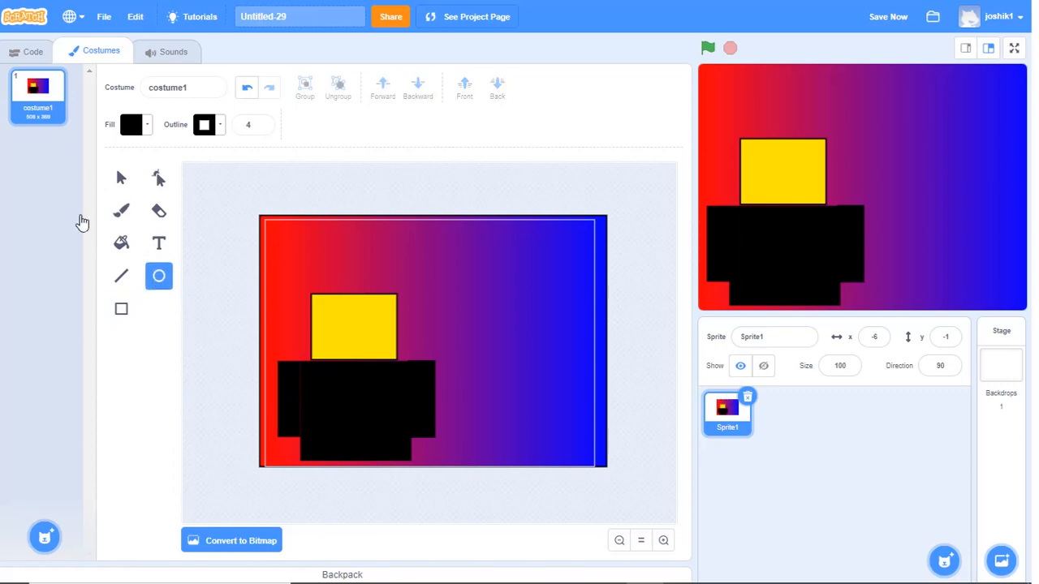
click(142, 126)
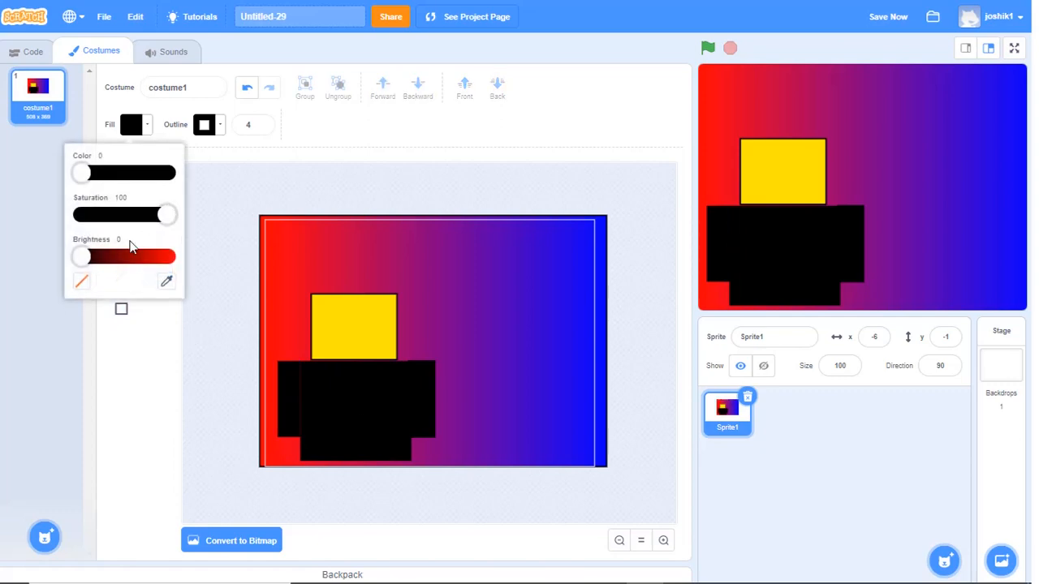
drag(81, 257, 258, 255)
drag(162, 215, 81, 215)
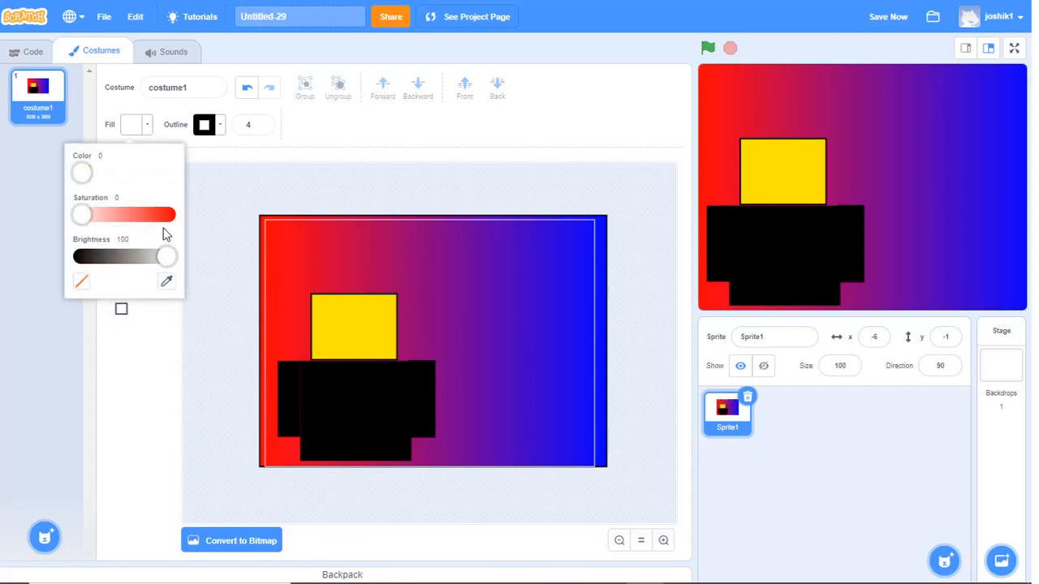
drag(342, 361, 362, 377)
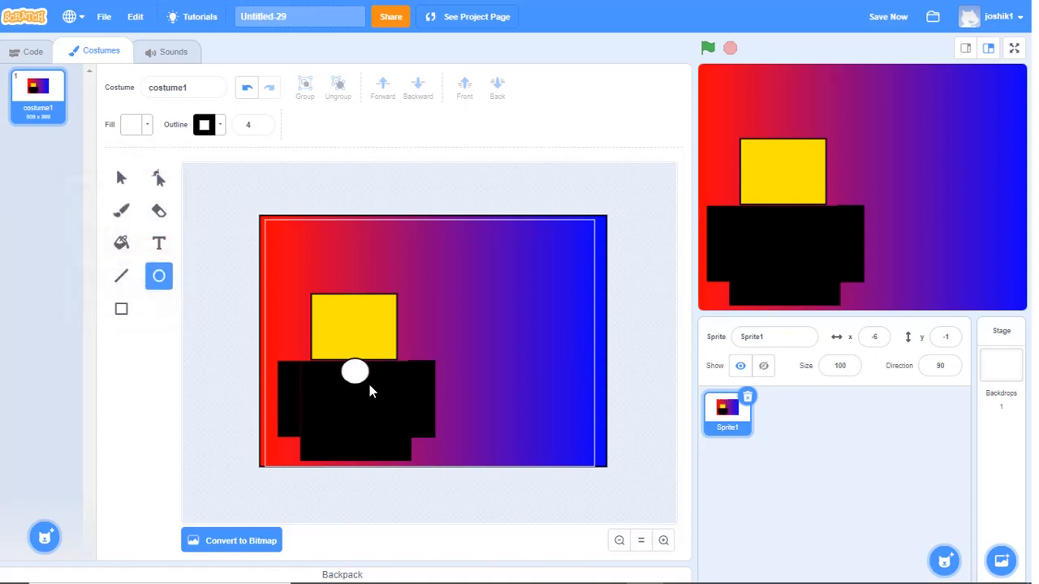
- Change the circle's outline to white and draw a narrow white rectangle below it down the torso as a tie
click(220, 125)
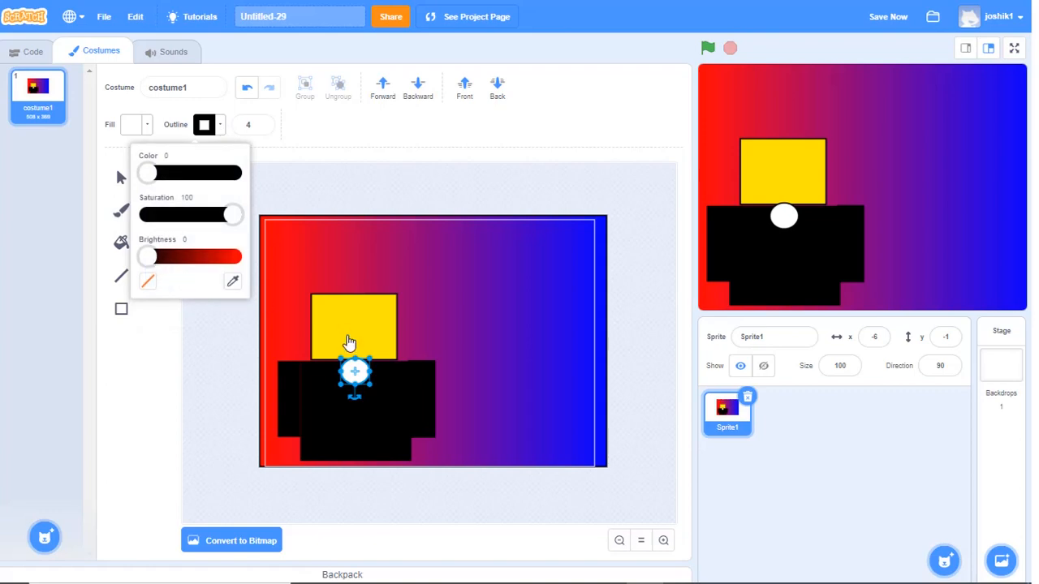
click(359, 379)
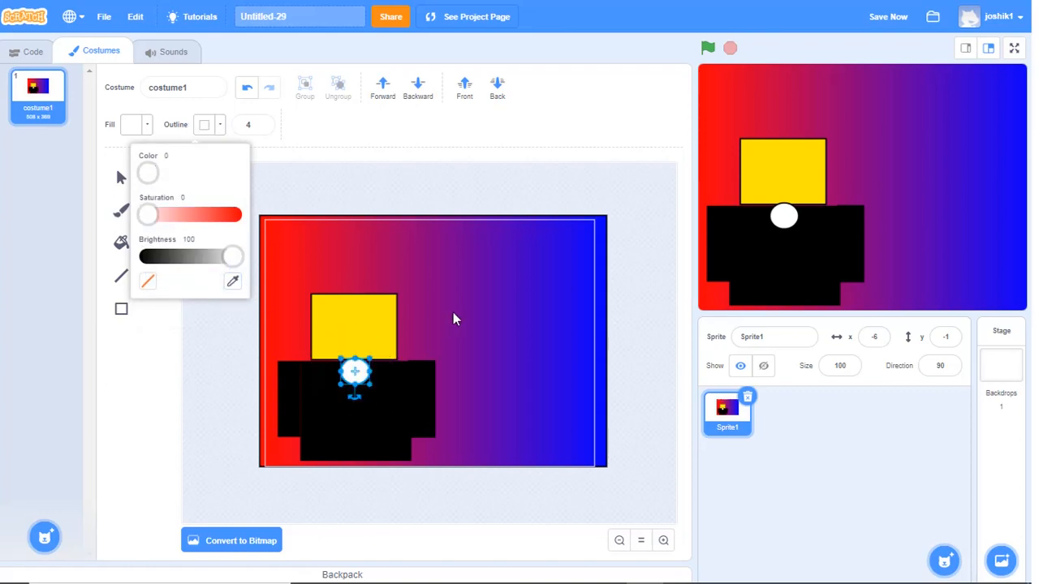
click(453, 319)
click(121, 309)
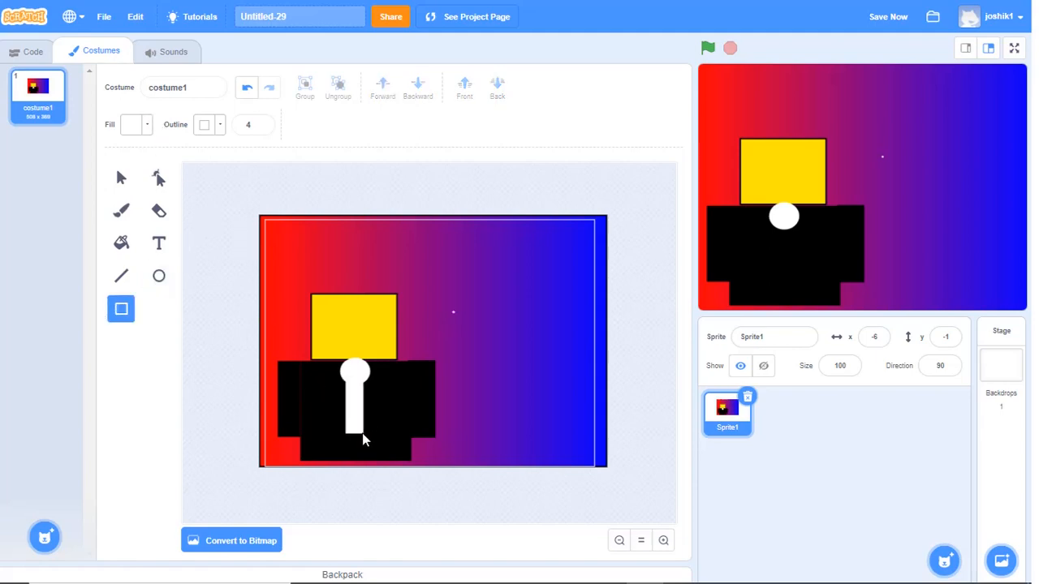
drag(363, 439, 364, 438)
- Draw two small circles with fill brightness 0 side by side on the yellow head as black eyes
click(159, 276)
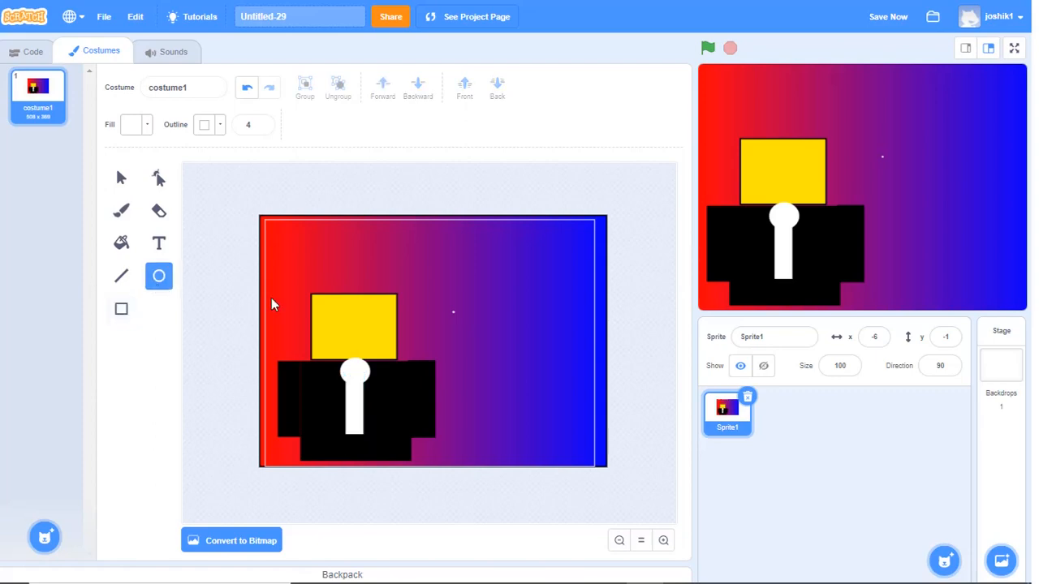
click(149, 127)
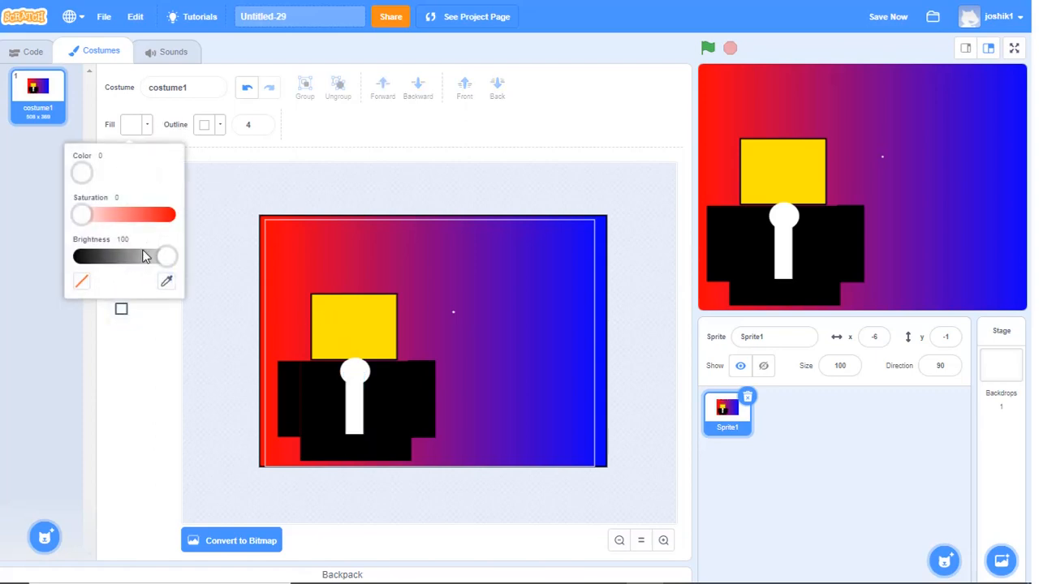
drag(166, 258, 77, 257)
click(325, 313)
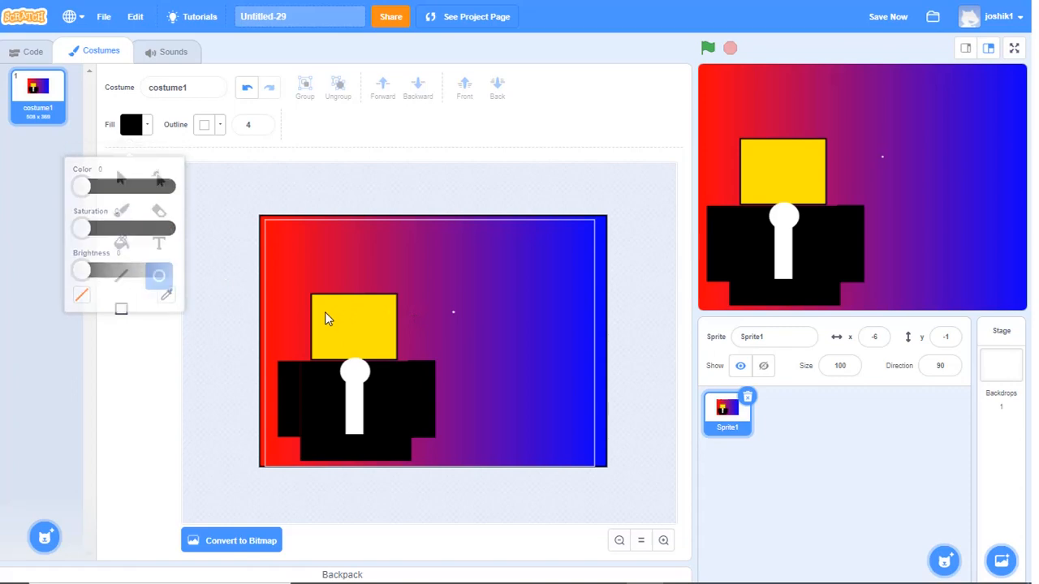
mouse_move(327, 313)
mouse_down()
mouse_move(347, 337)
mouse_move(370, 322)
mouse_move(388, 334)
mouse_up()
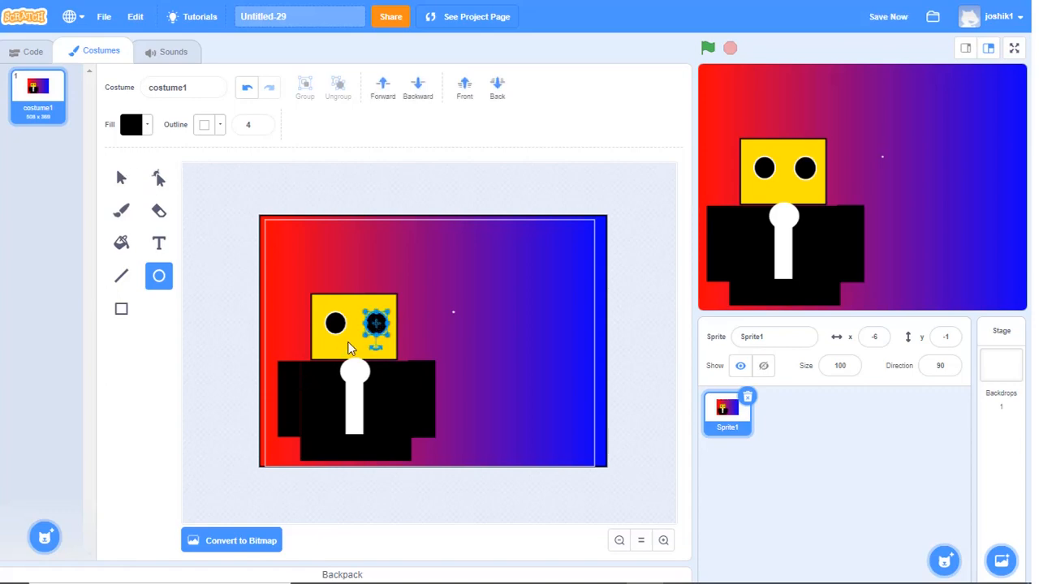
- Draw a short horizontal line below the eyes as a mouth and set its outline width to 23
click(121, 276)
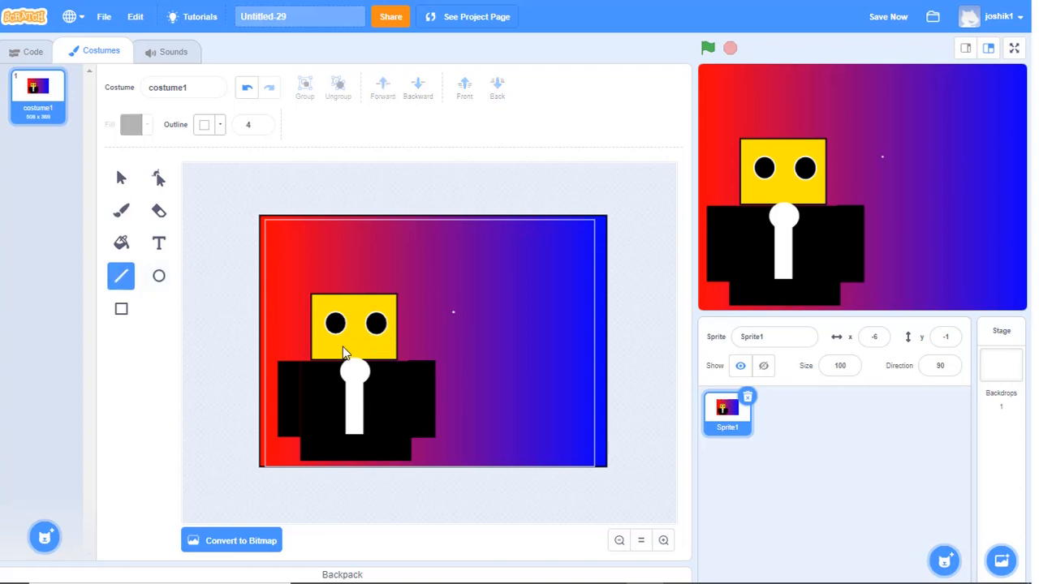
mouse_move(342, 348)
mouse_down()
mouse_move(388, 348)
mouse_move(378, 347)
mouse_up()
click(116, 190)
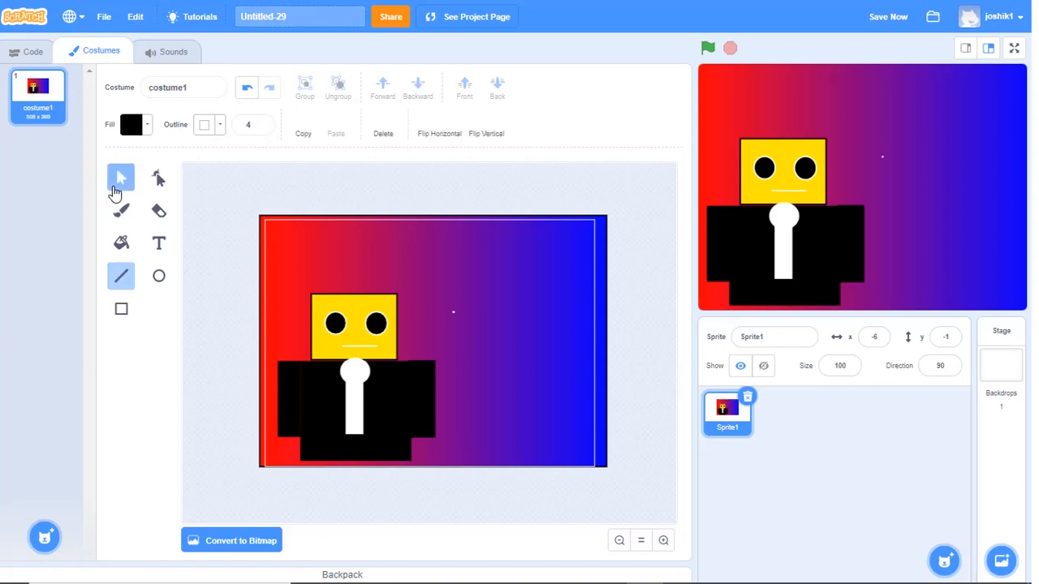
click(359, 347)
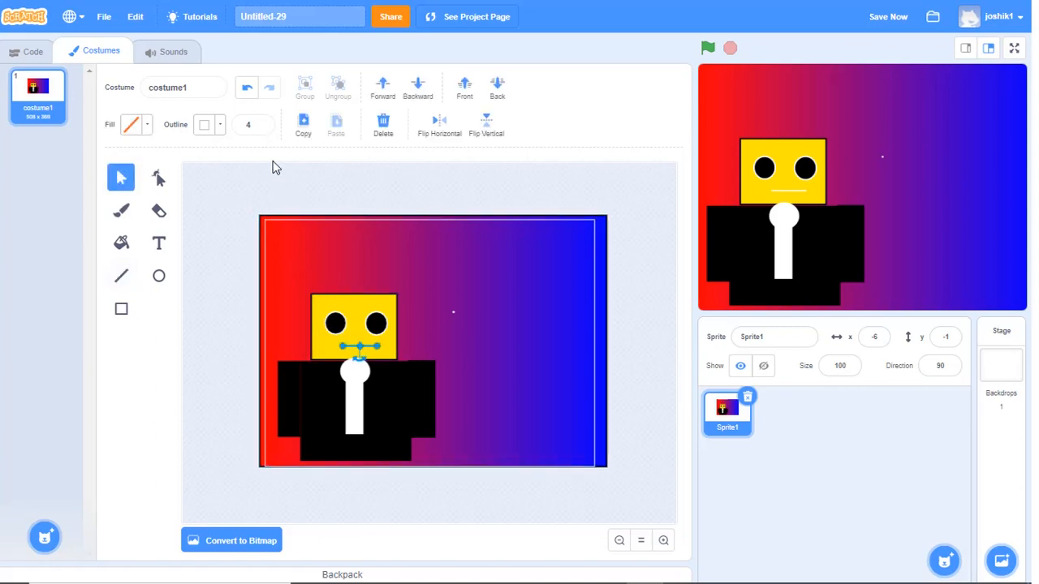
click(262, 123)
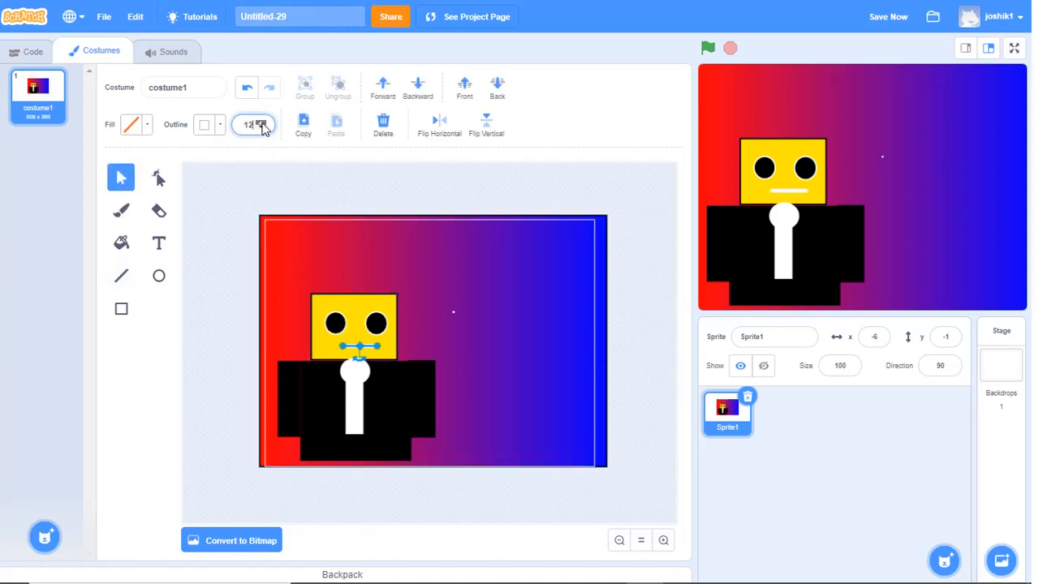
click(261, 122)
click(262, 123)
click(261, 123)
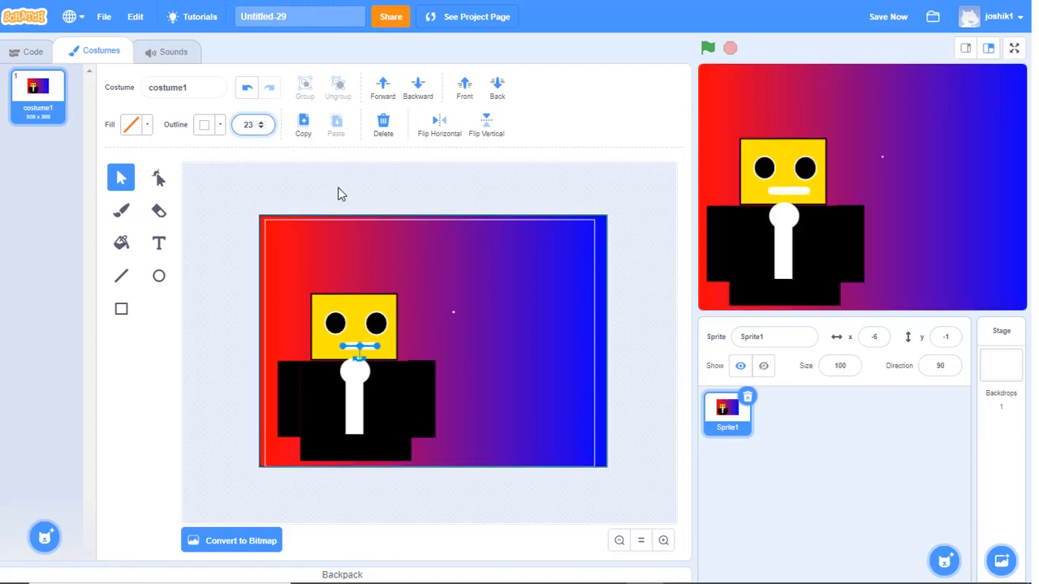
- Set the mouth line's fill and outline to red with colour 0, saturation 100 and brightness 100
click(132, 126)
drag(121, 185, 1, 200)
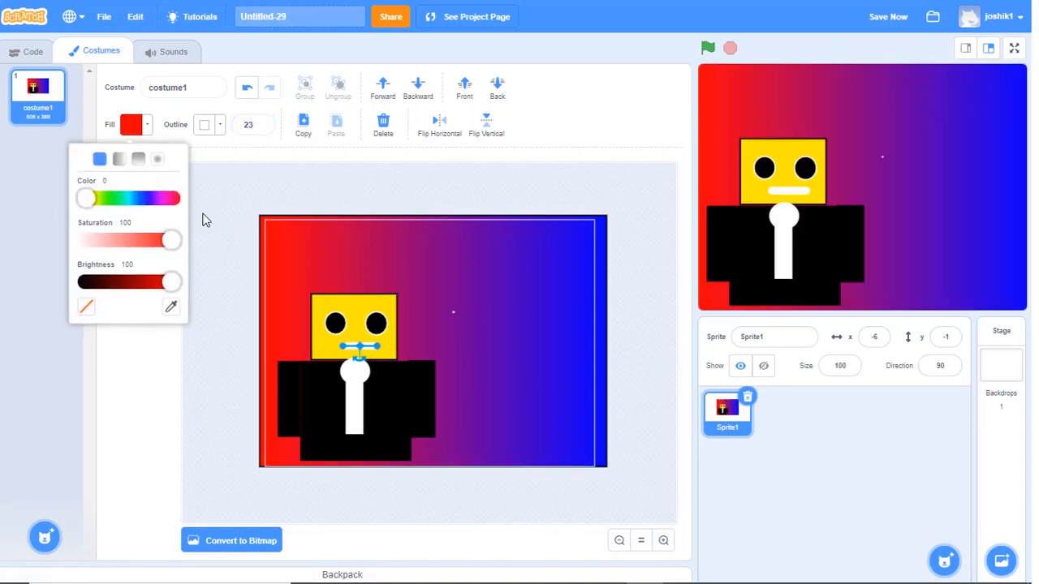
click(275, 182)
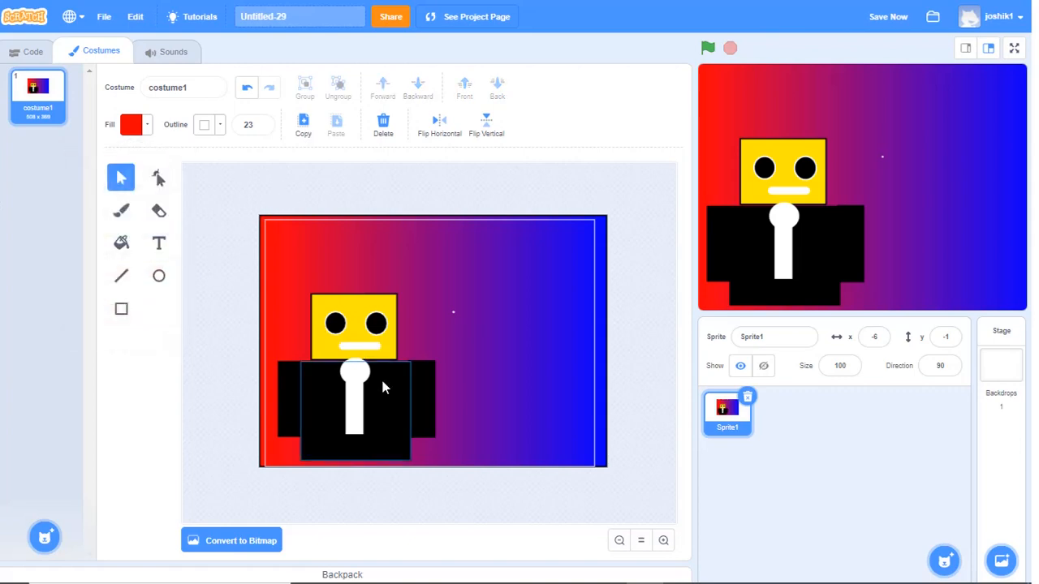
click(354, 345)
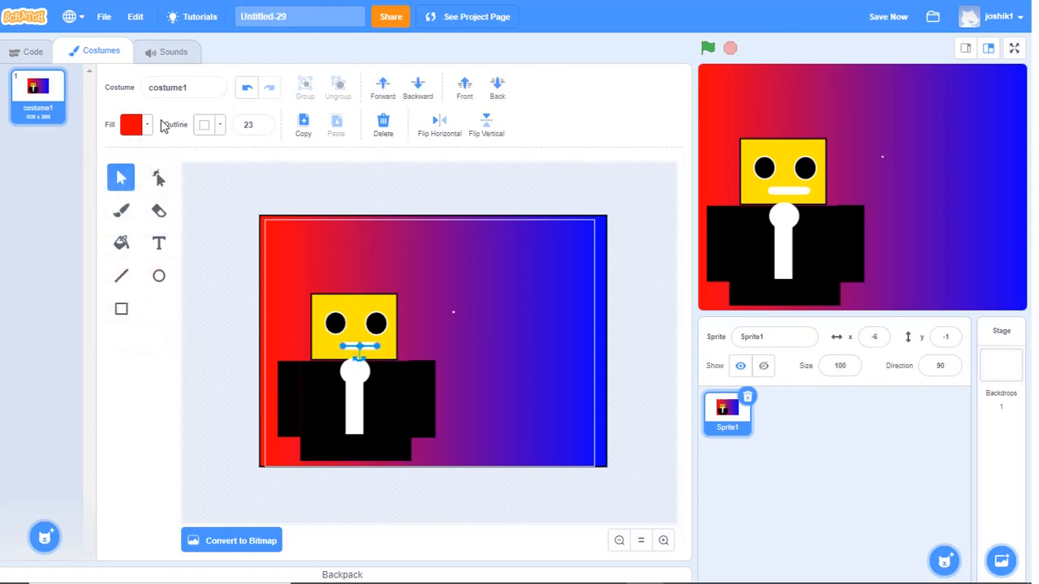
click(217, 130)
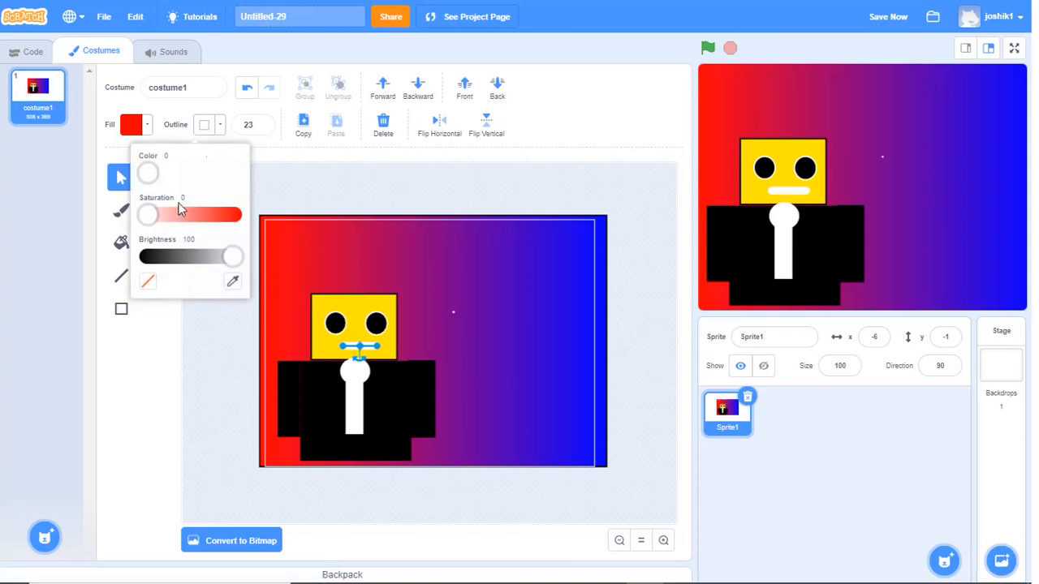
drag(147, 214, 298, 220)
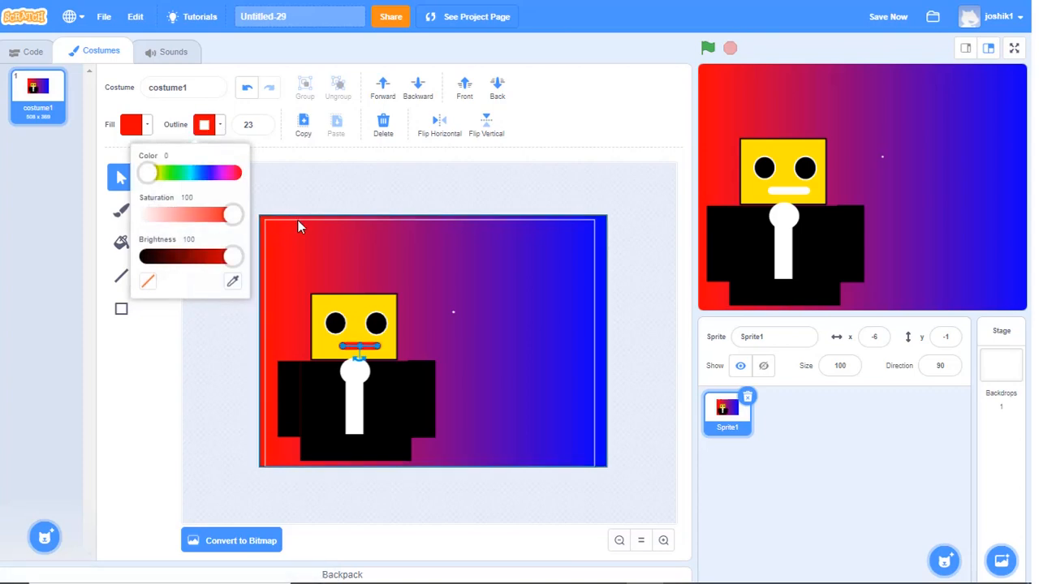
click(362, 206)
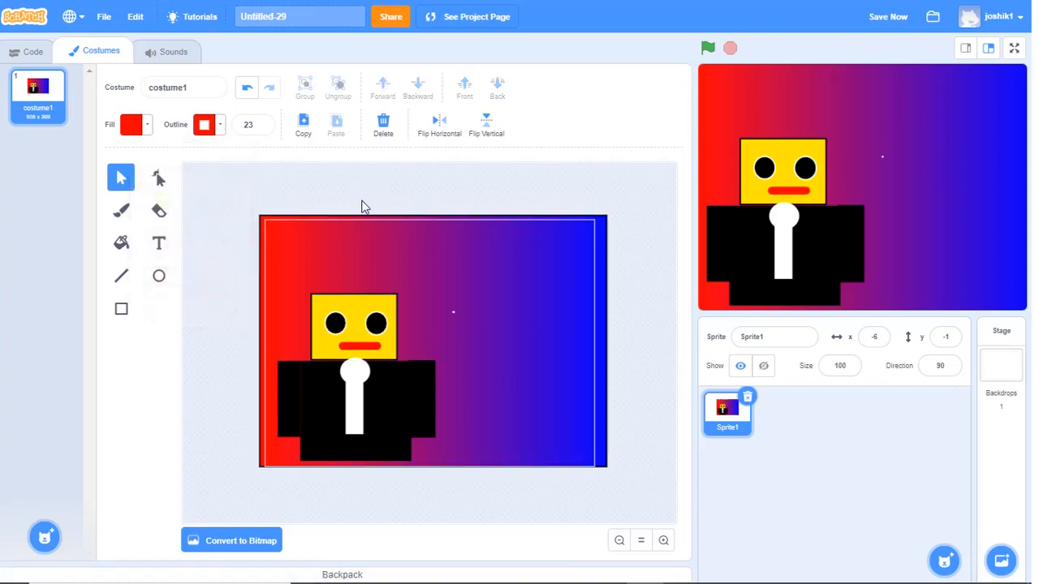
- Add the text "ESCAPE THE PALACE", enlarge it and place it above the character's head
click(160, 244)
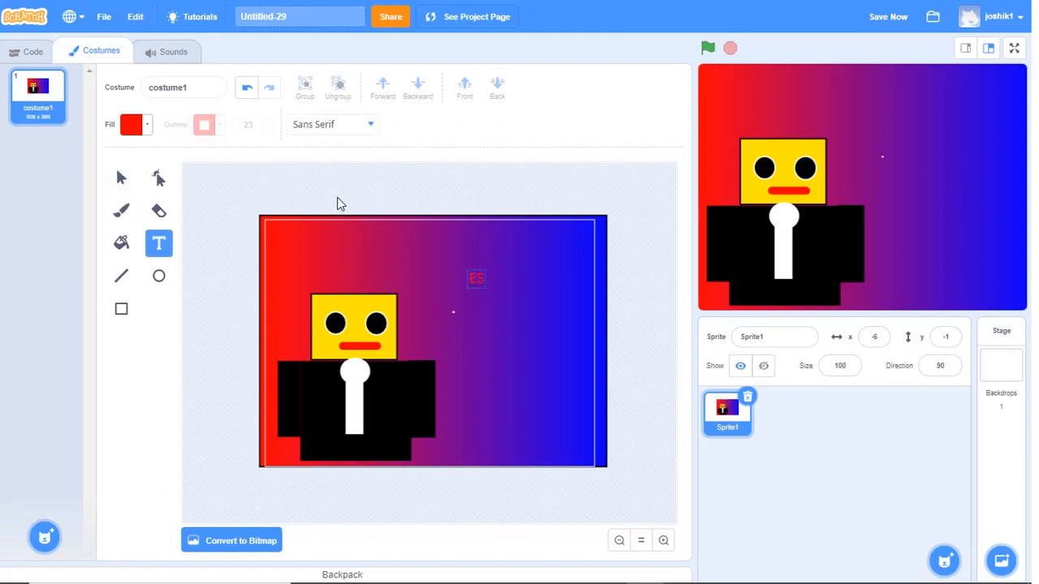
text(THE PALACE)
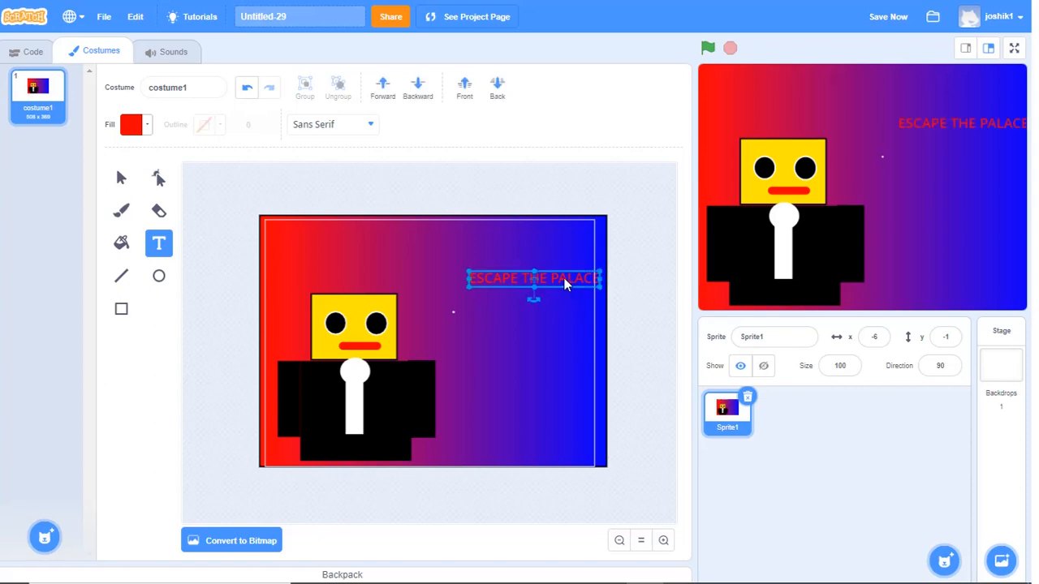
drag(568, 282, 451, 262)
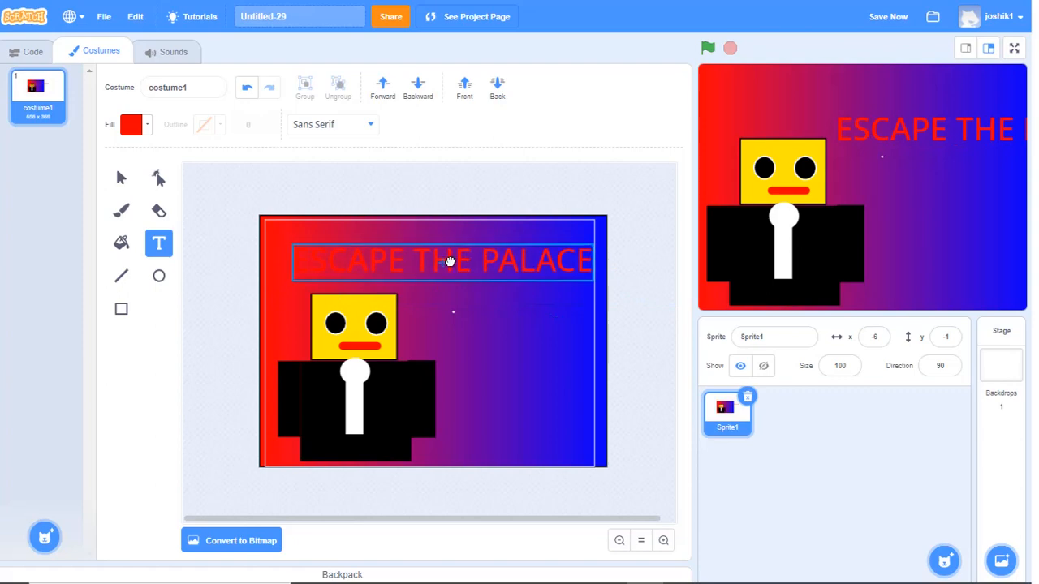
- Make the title text white with saturation 0 and change its font to Pixel
click(143, 126)
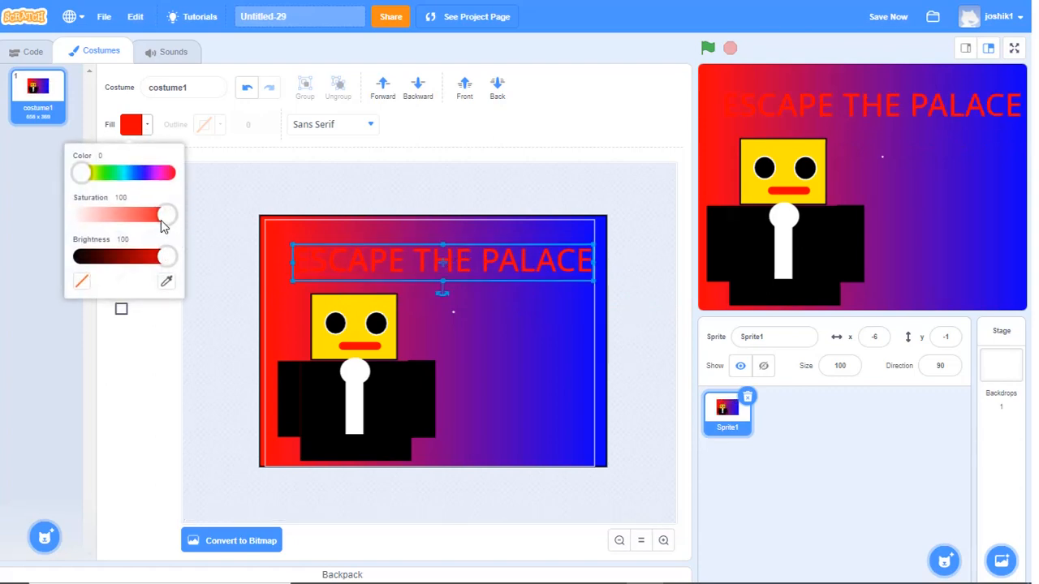
drag(161, 219, 1, 217)
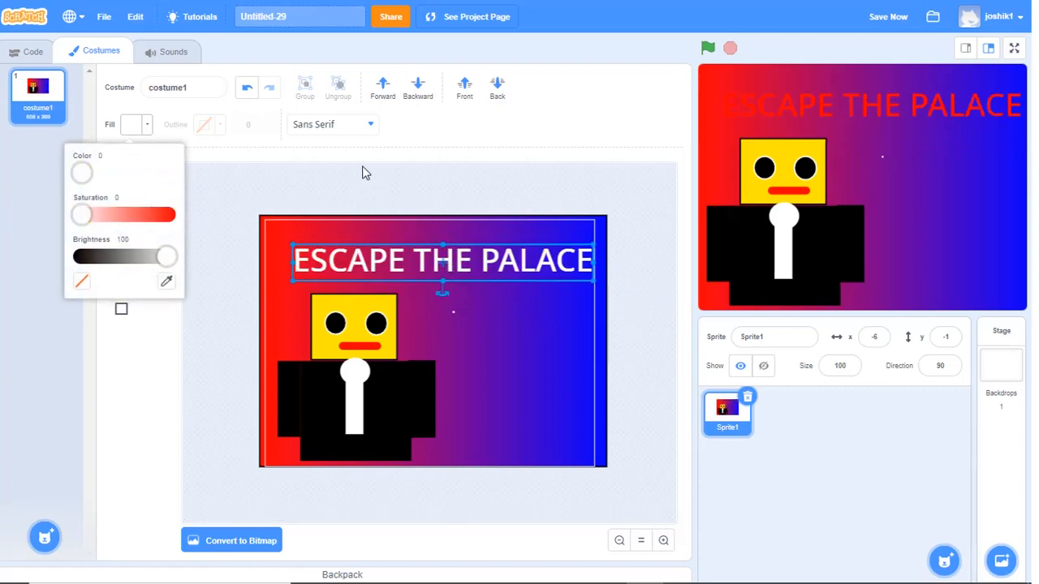
click(371, 128)
click(368, 127)
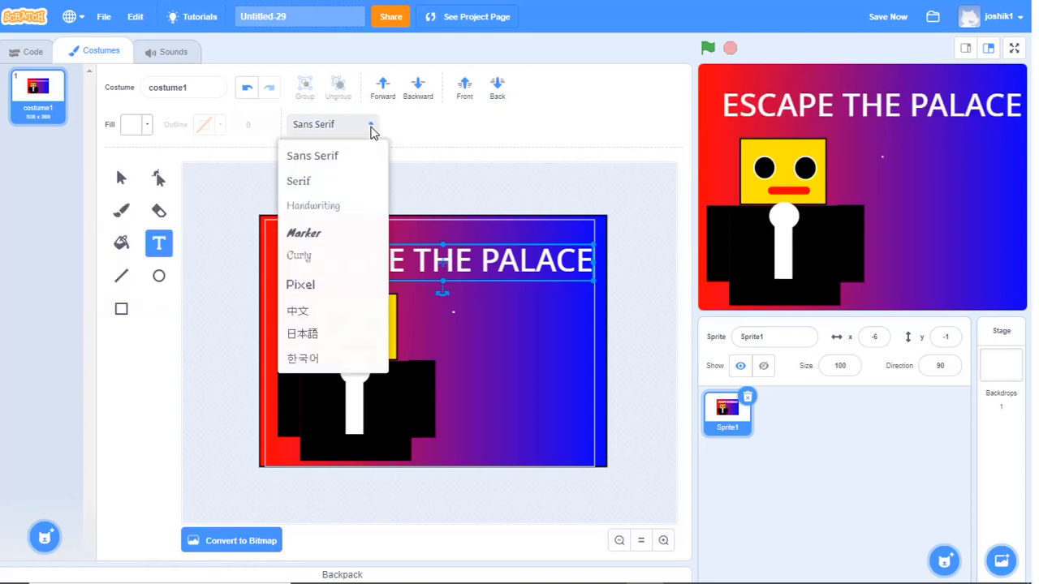
click(339, 286)
- Shrink and reposition the title so it fits within the canvas width above the character
drag(546, 260, 508, 258)
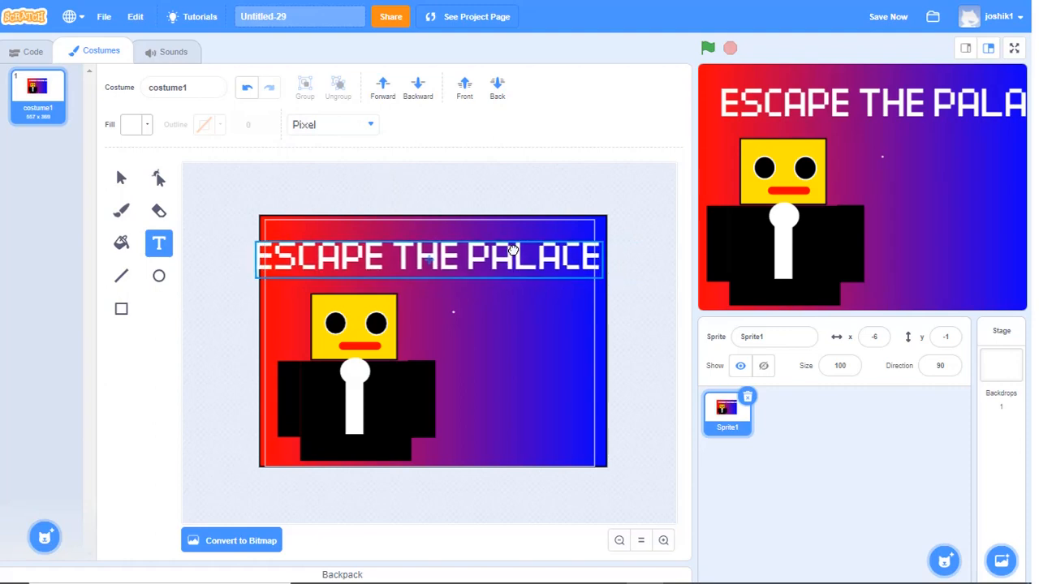
drag(610, 248, 573, 255)
drag(512, 268, 533, 265)
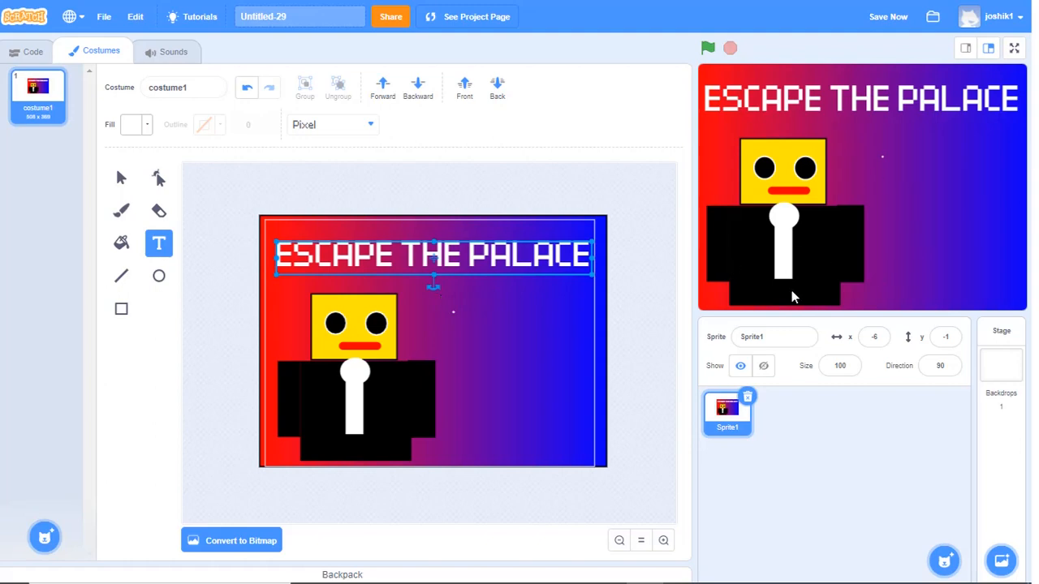
- Paint a new sprite with a rectangle about 214 by 72 and set its fill brightness to 0
mouse_move(946, 561)
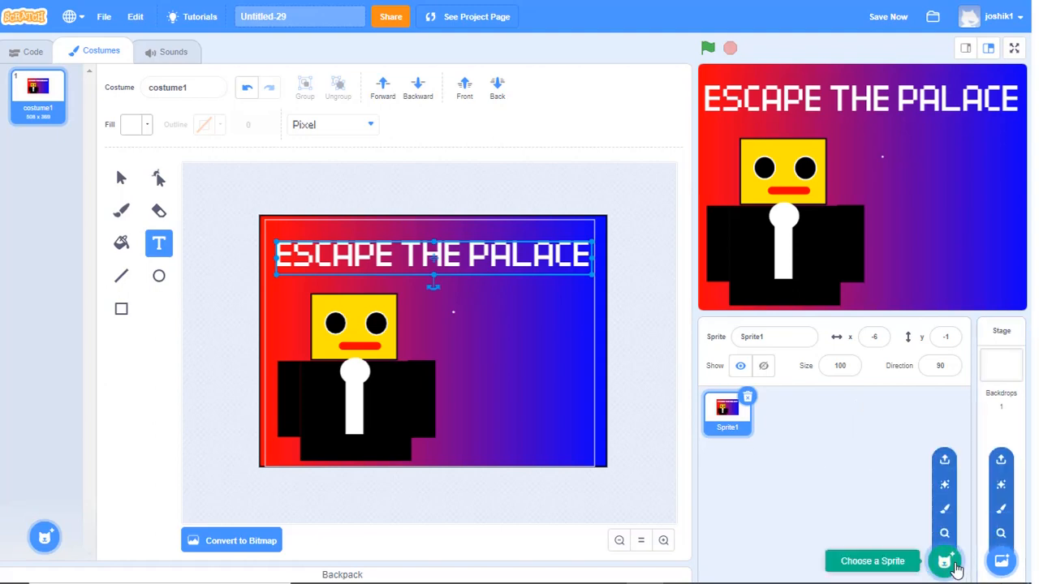
click(943, 511)
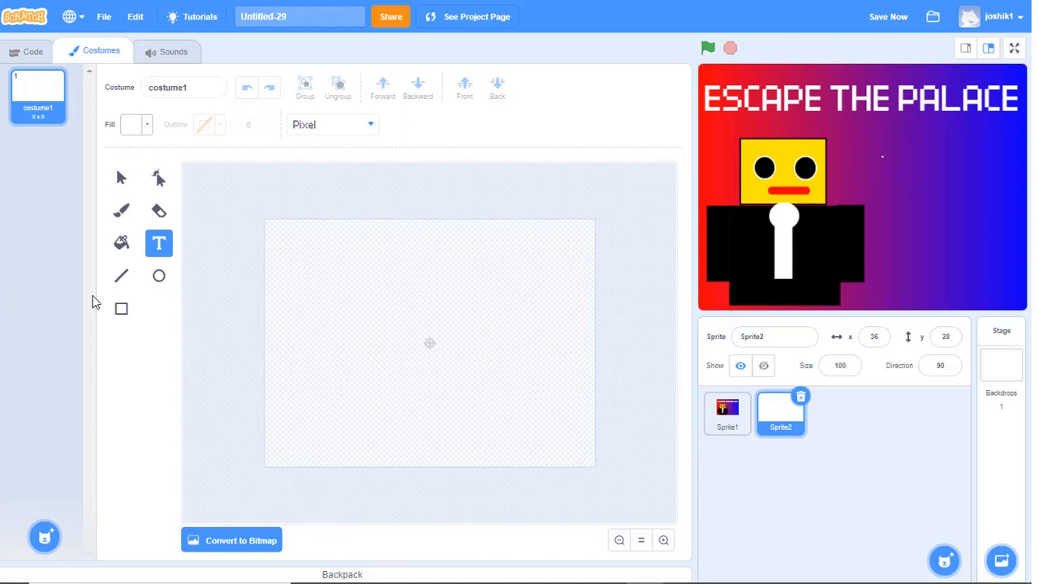
click(122, 312)
drag(365, 324, 512, 375)
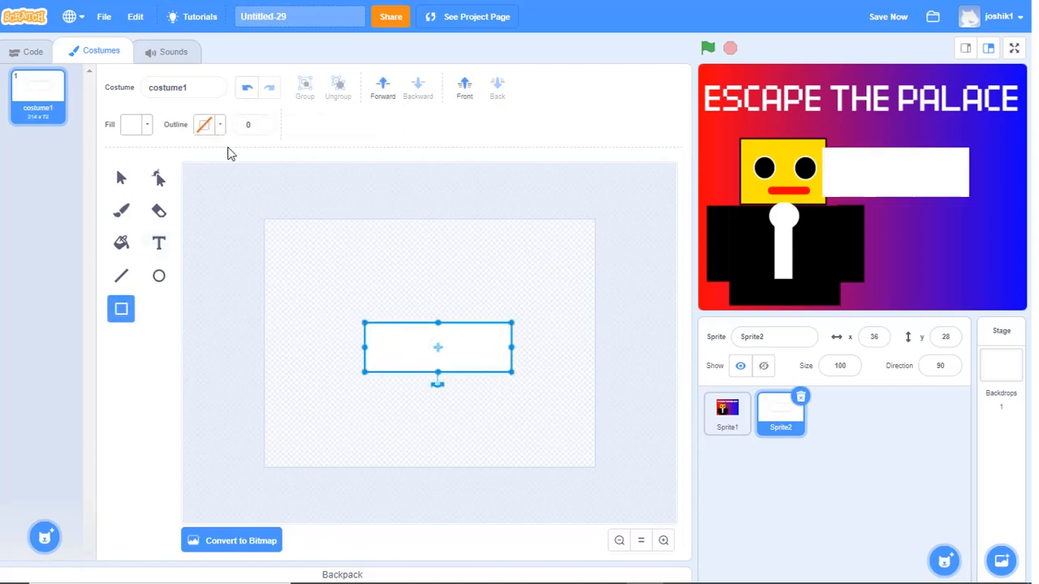
click(137, 126)
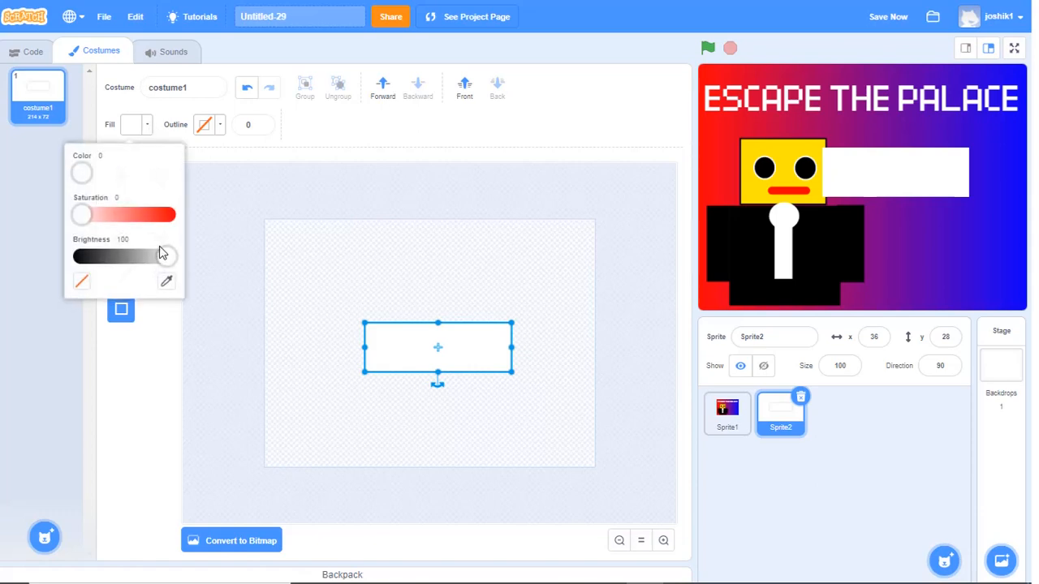
drag(160, 255, 81, 256)
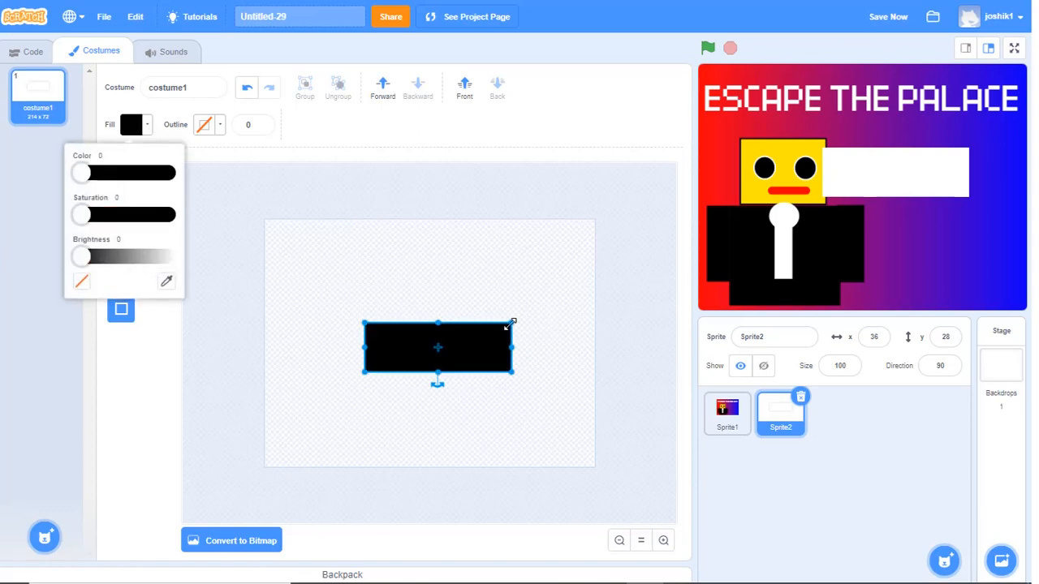
- Resize the black rectangle to about 197 by 70 and move the sprite on the stage to about x 148, y 26
drag(509, 324, 457, 341)
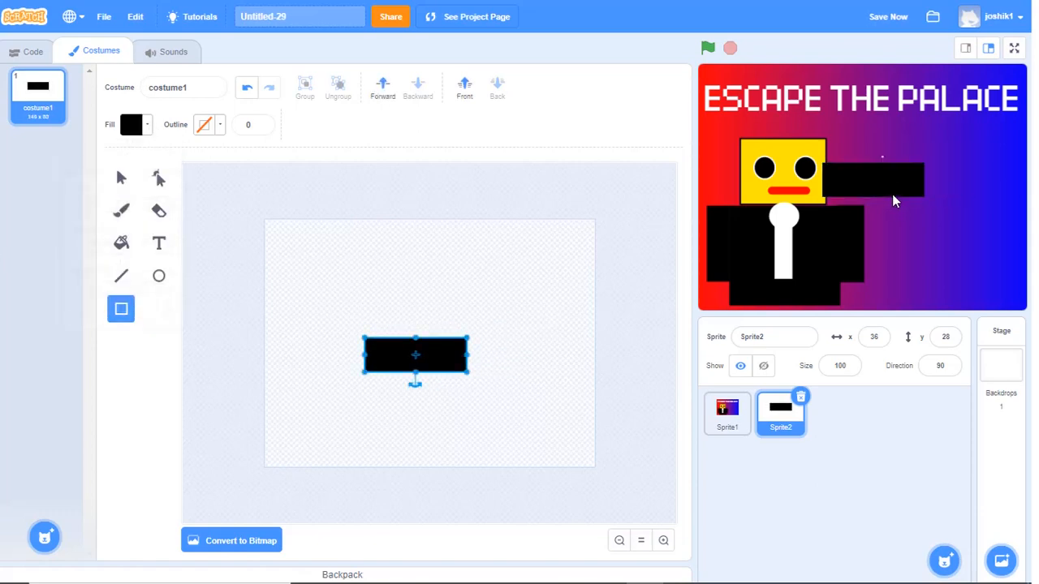
drag(892, 193, 955, 167)
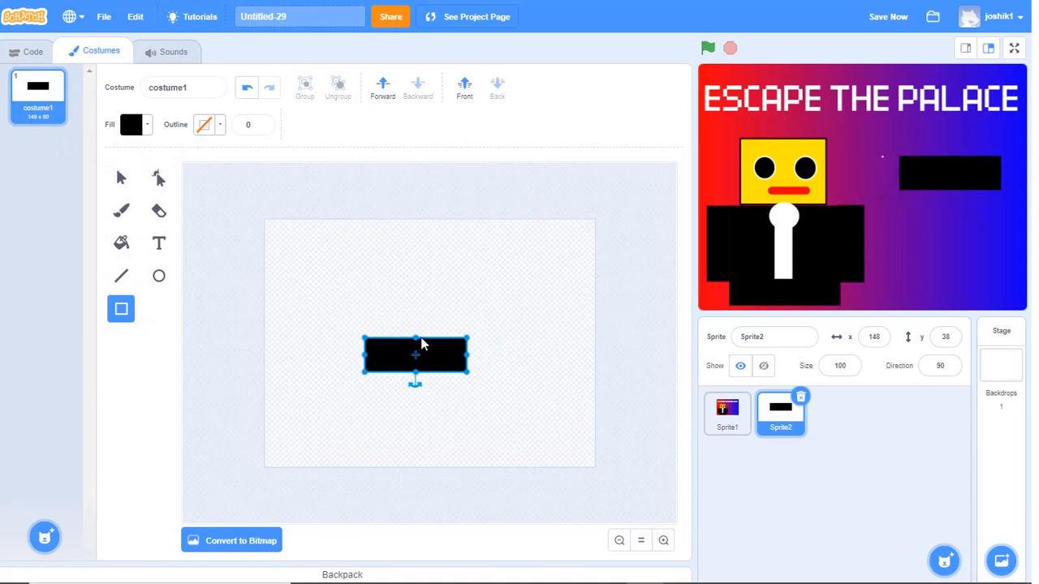
drag(413, 338, 414, 323)
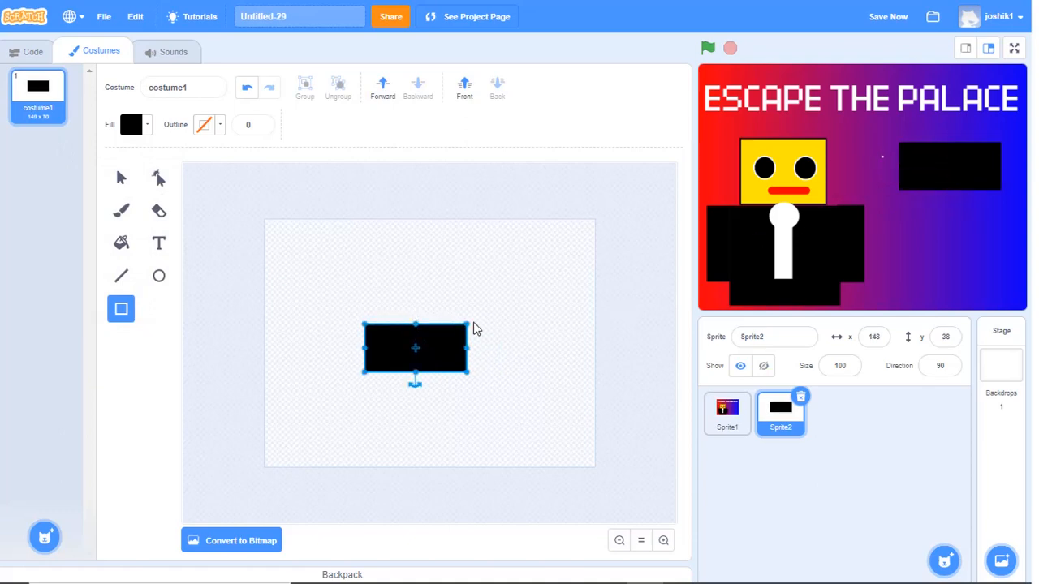
drag(953, 165, 953, 173)
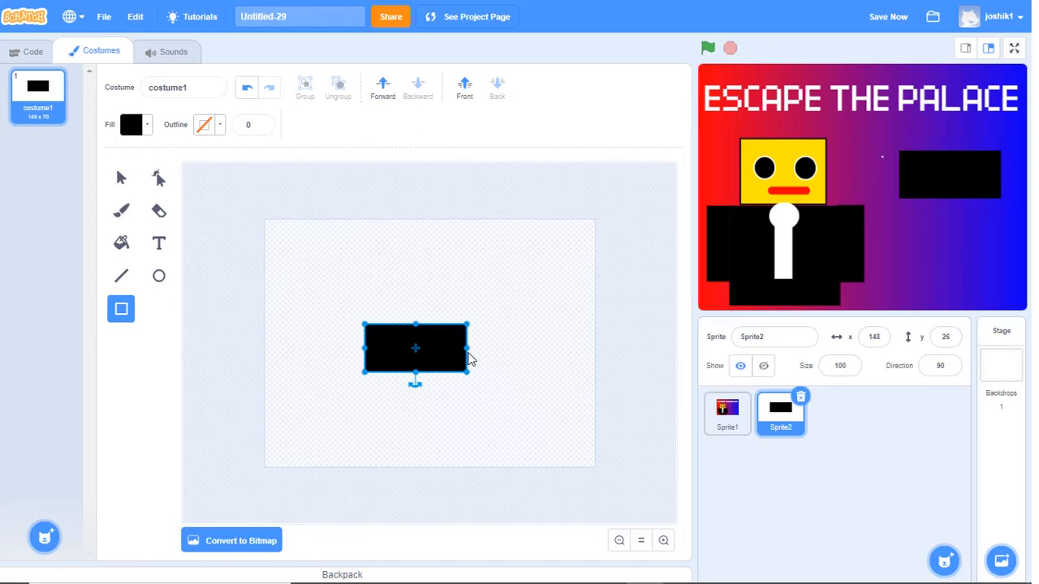
drag(465, 347, 501, 347)
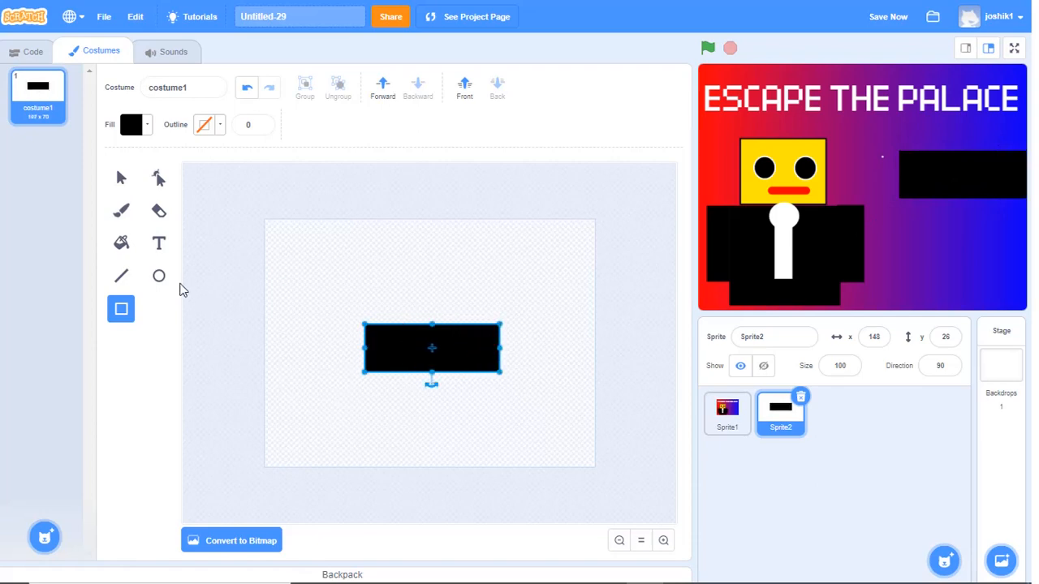
- Erase the black rectangle's upper-left corner along a diagonal to give it a slanted left end
click(159, 217)
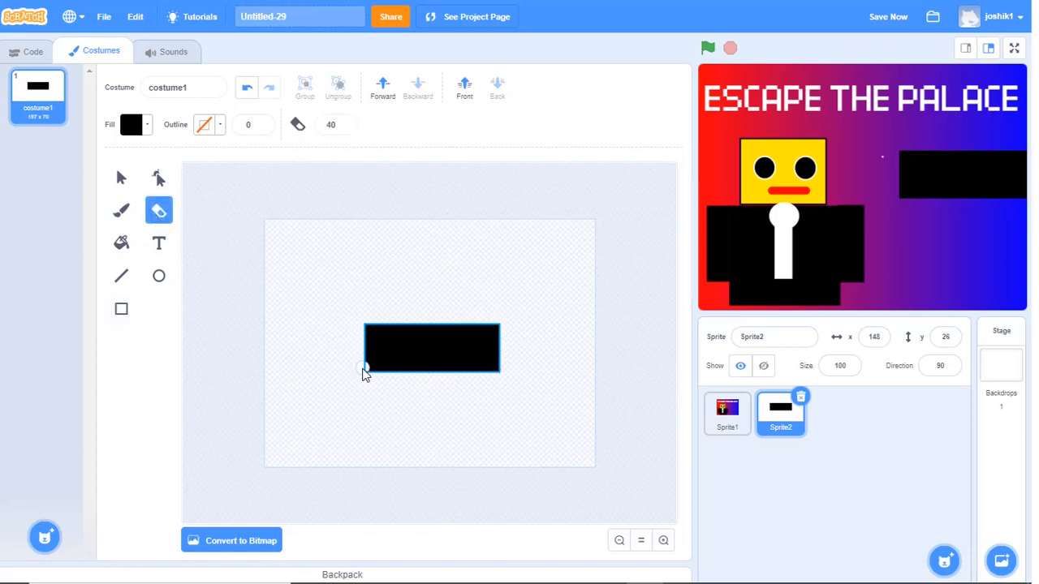
mouse_move(364, 372)
mouse_down()
mouse_move(414, 328)
mouse_move(350, 364)
mouse_move(387, 334)
mouse_move(357, 346)
mouse_up()
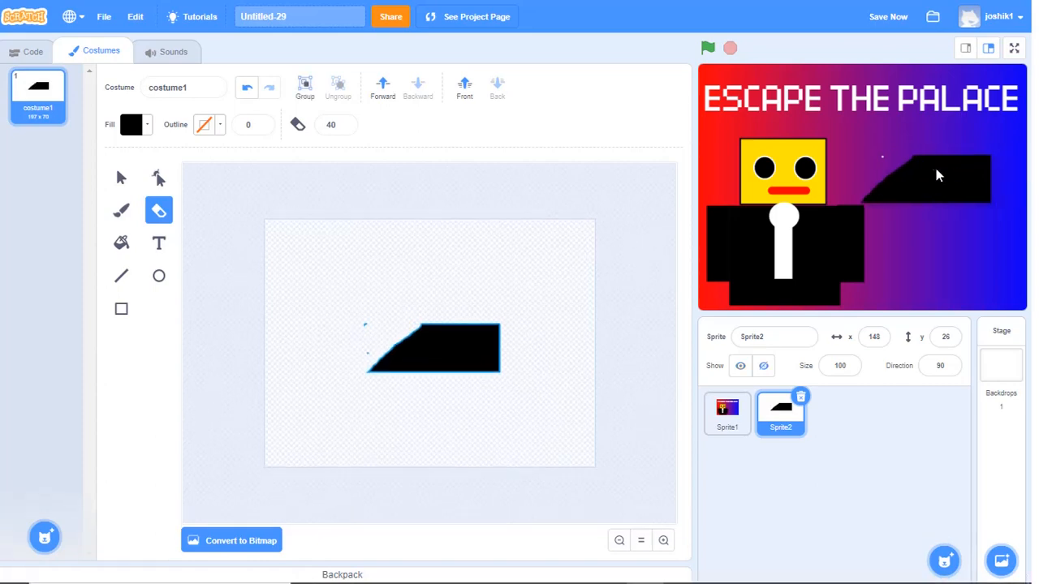
- Undo the diagonal erasure and erase a steeper slant along the black rectangle's left end, discarding any stray hole
drag(936, 175, 946, 169)
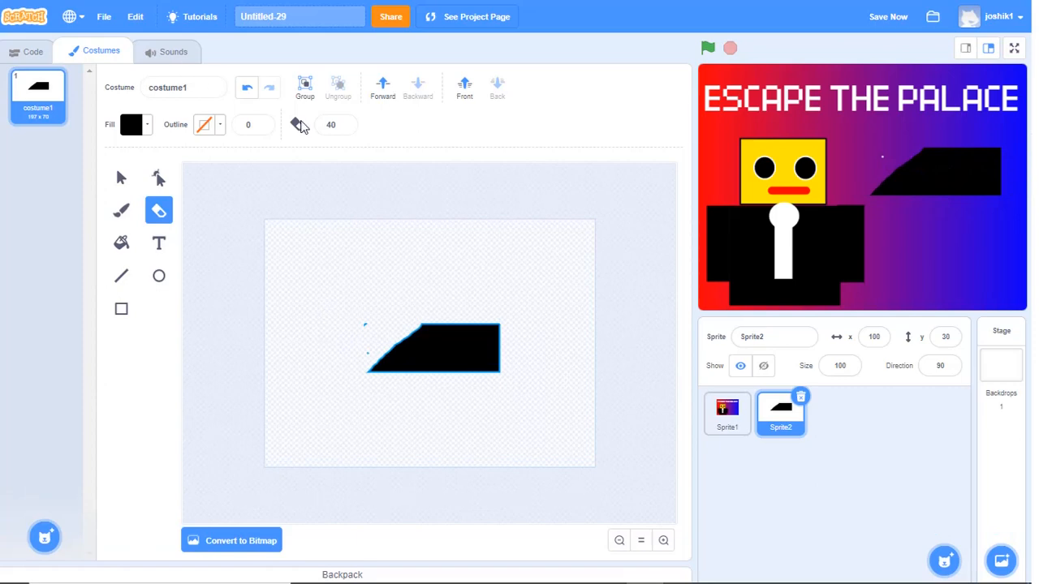
click(244, 91)
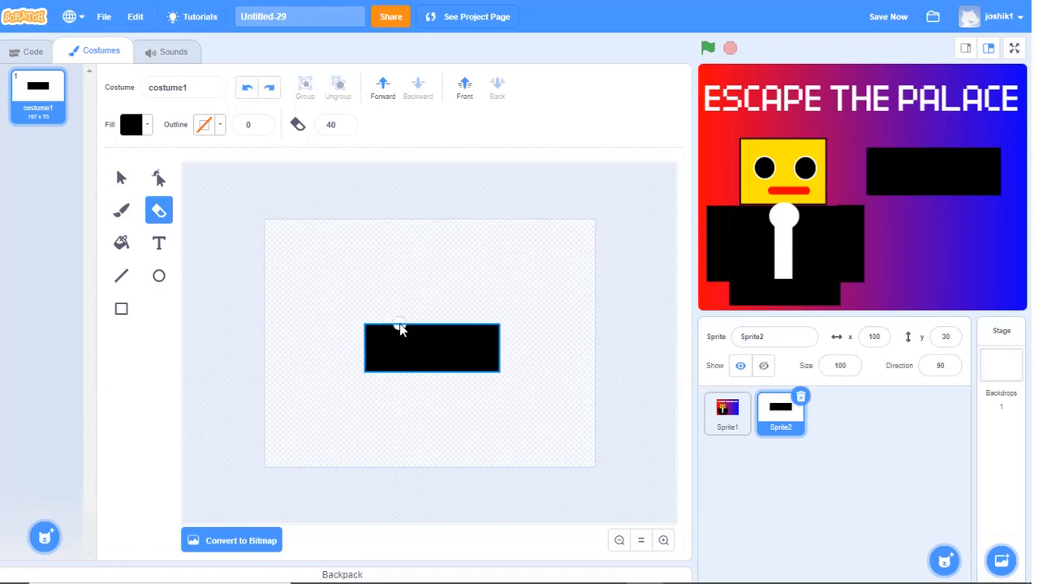
mouse_move(400, 327)
mouse_down()
mouse_move(364, 385)
mouse_move(378, 327)
mouse_move(395, 325)
mouse_up()
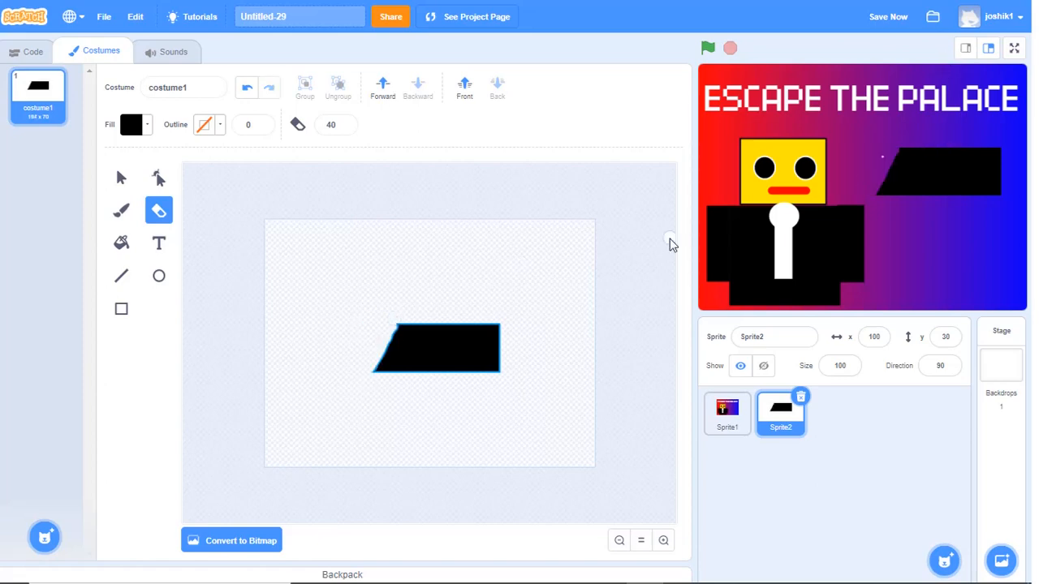
drag(367, 299, 382, 292)
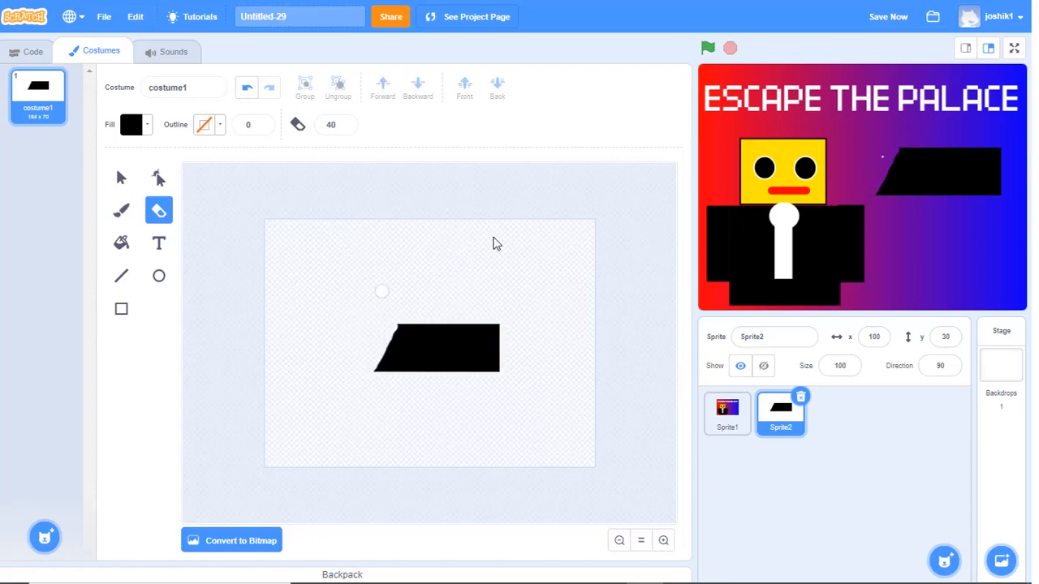
mouse_move(955, 174)
mouse_down()
mouse_move(963, 159)
mouse_move(958, 174)
mouse_up()
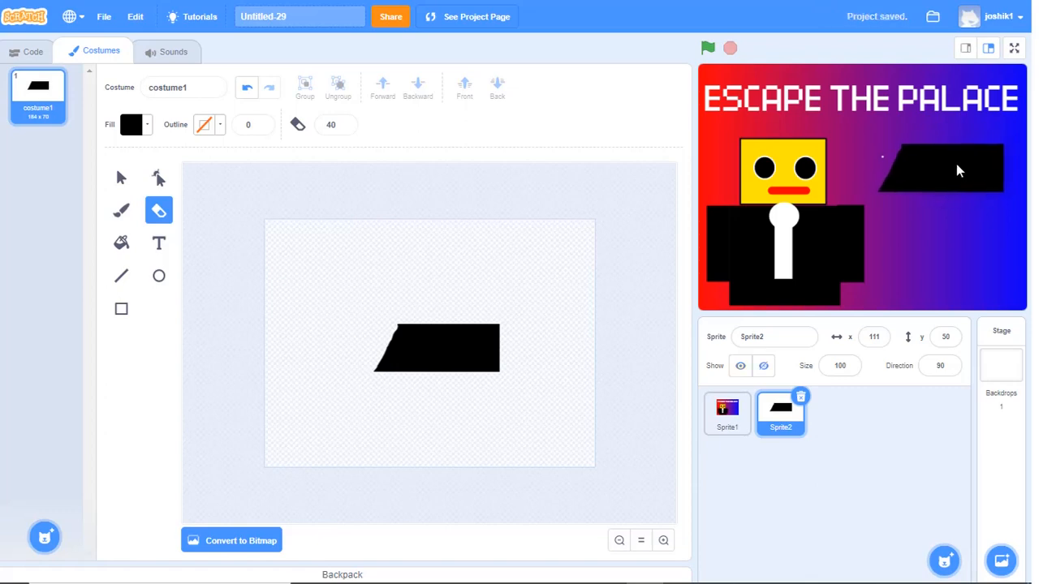
click(479, 359)
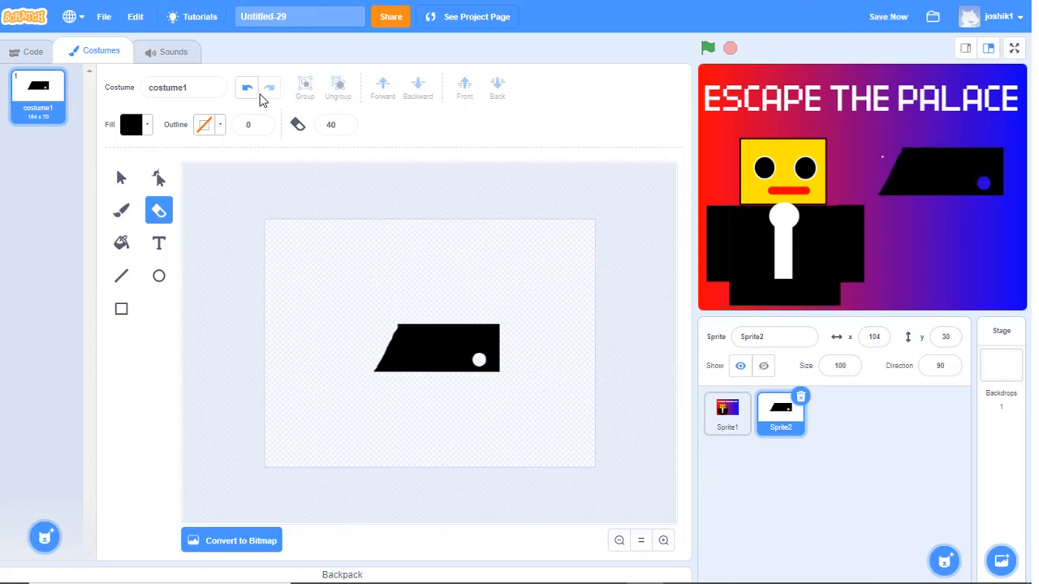
click(249, 89)
- Resize the slanted black shape to about 197 by 53 and move the sprite on the stage to about x 105, y 46
click(121, 178)
click(420, 368)
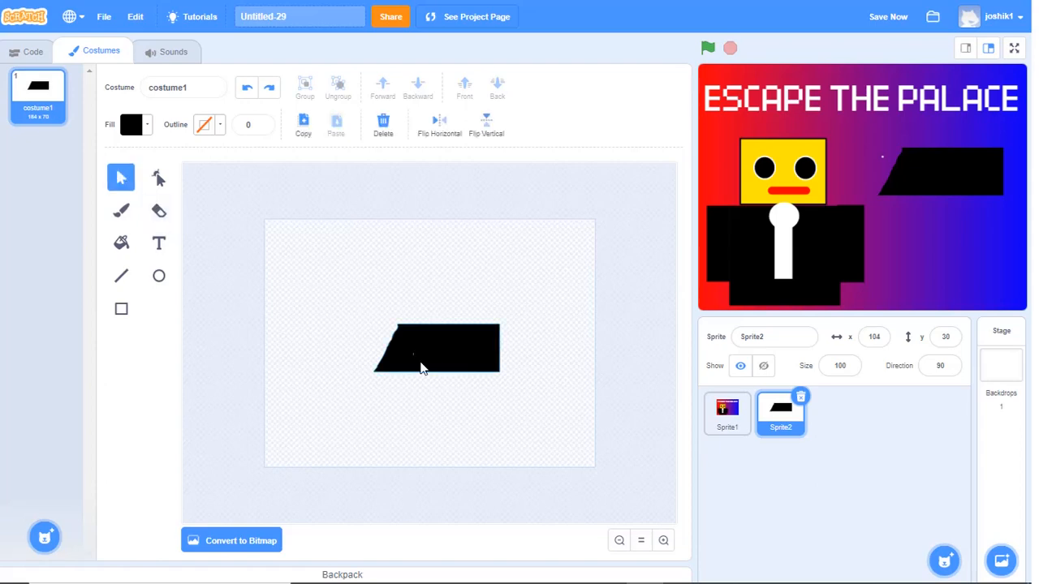
click(412, 343)
drag(500, 322, 540, 349)
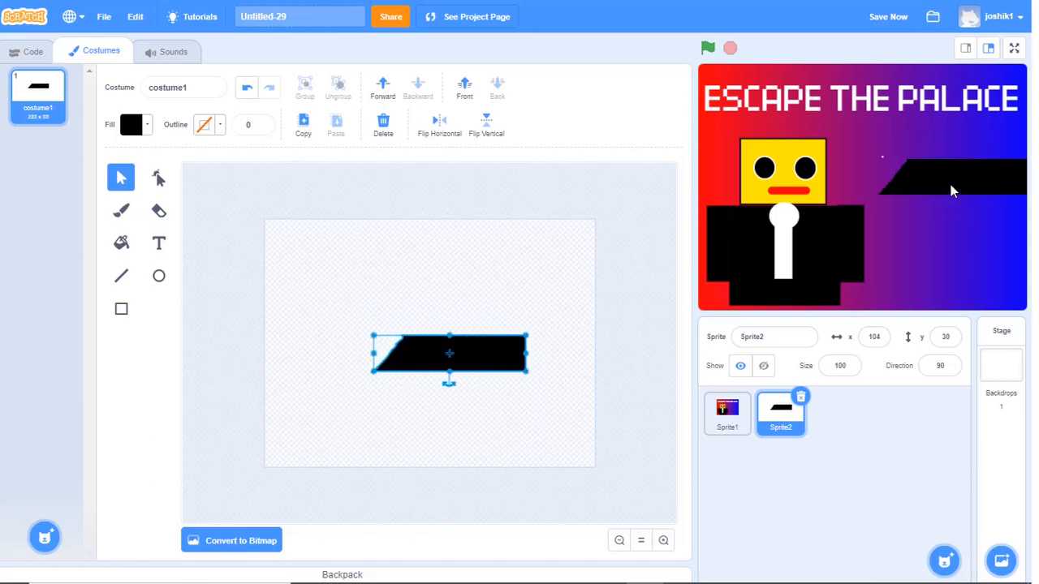
drag(950, 185, 931, 176)
drag(527, 354, 509, 355)
drag(947, 168, 961, 170)
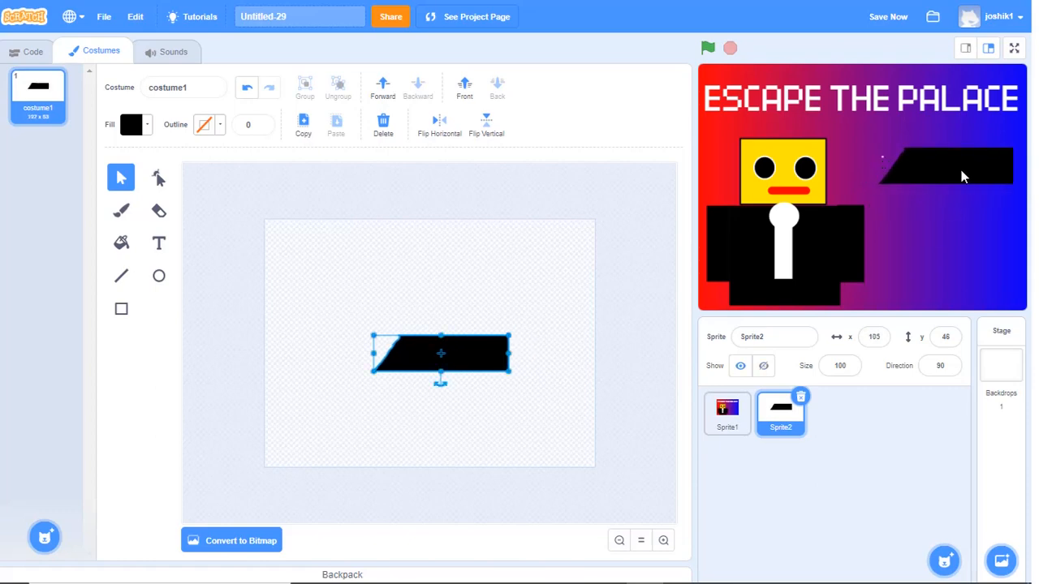
- Add the text "help" in the Pixel font with saturation 0 and brightness 100, and enlarge it to fill the black shape's height
click(159, 247)
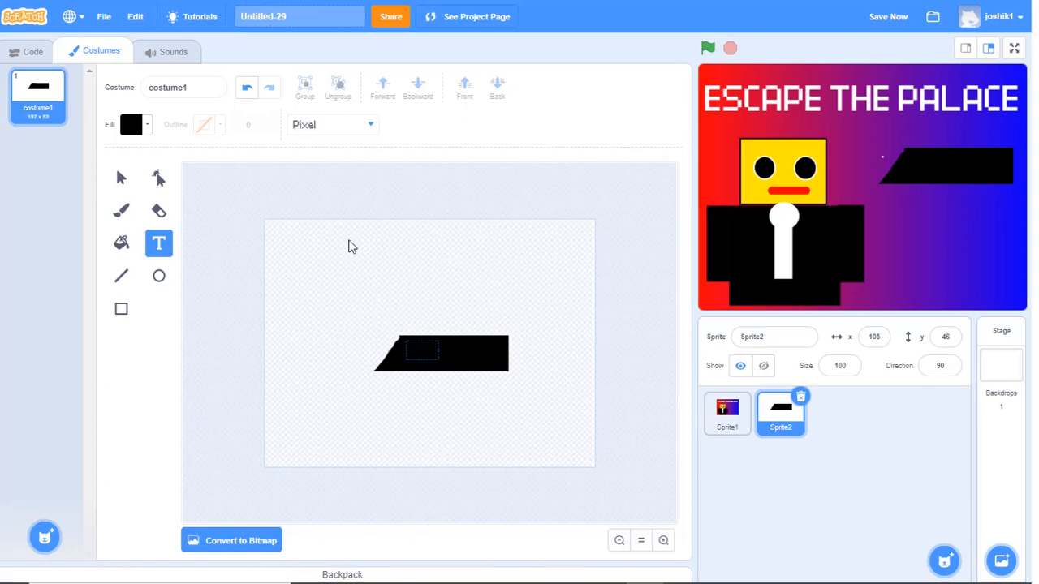
click(148, 125)
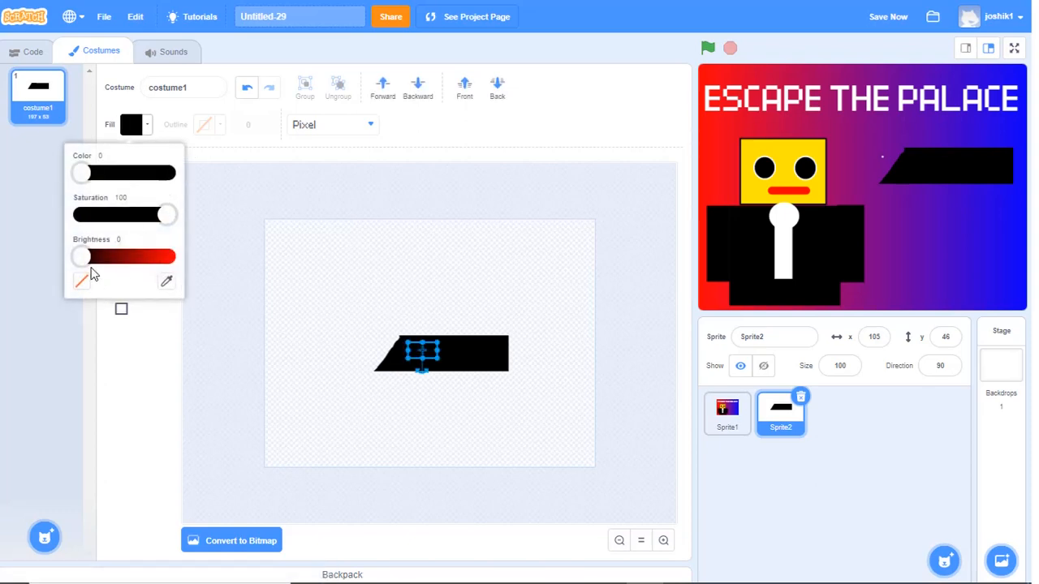
drag(81, 256, 226, 257)
drag(164, 225, 23, 221)
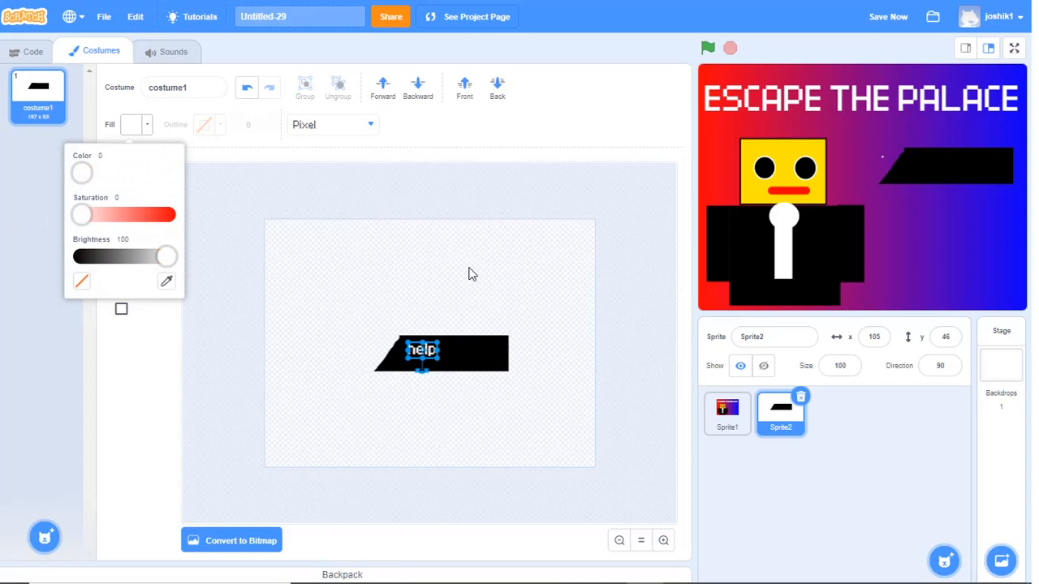
drag(436, 342, 465, 353)
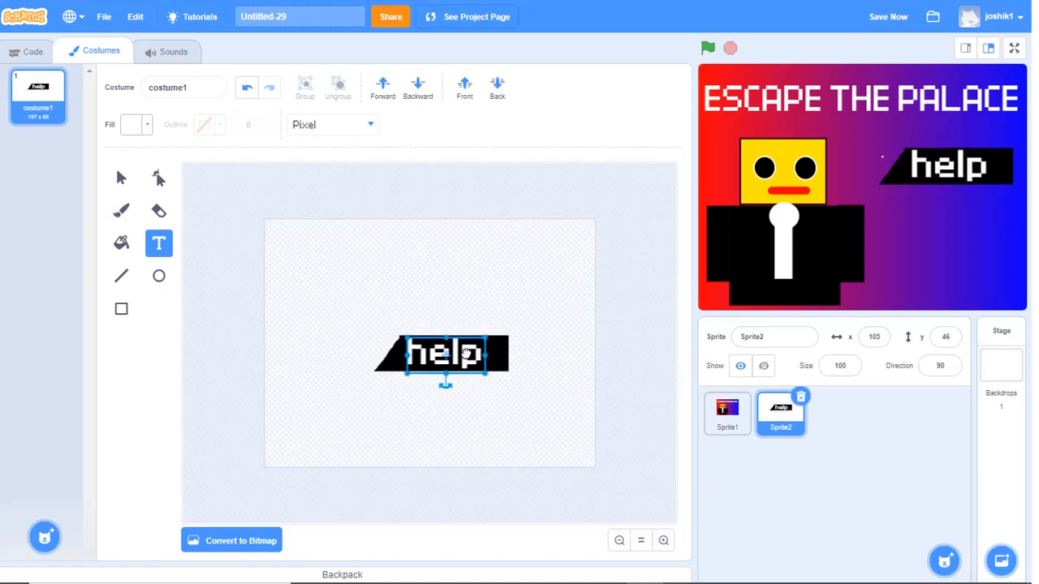
- Duplicate the help button sprite and replace the copy's text with "play"
right_click(783, 415)
click(813, 439)
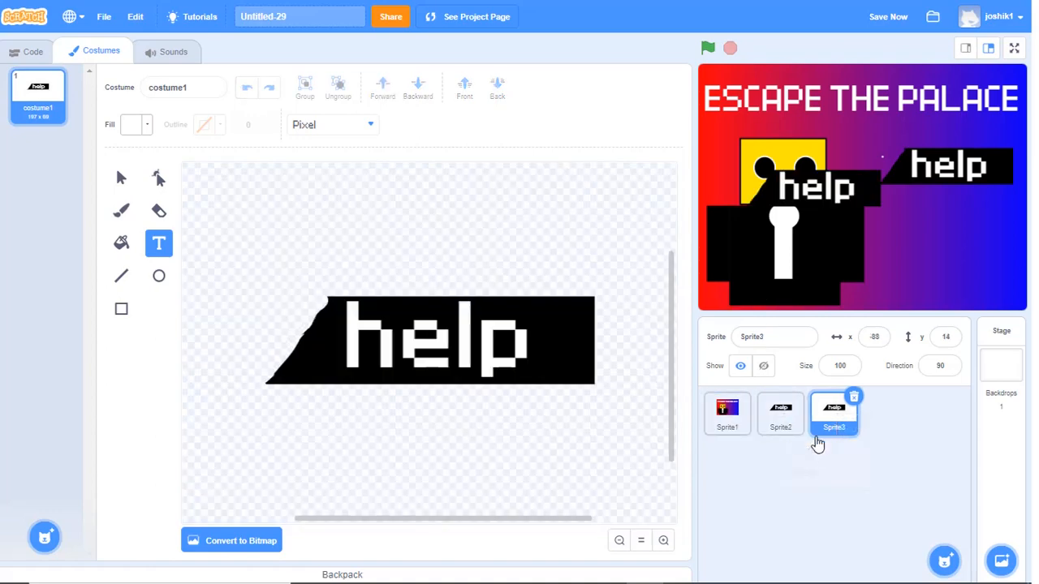
click(381, 328)
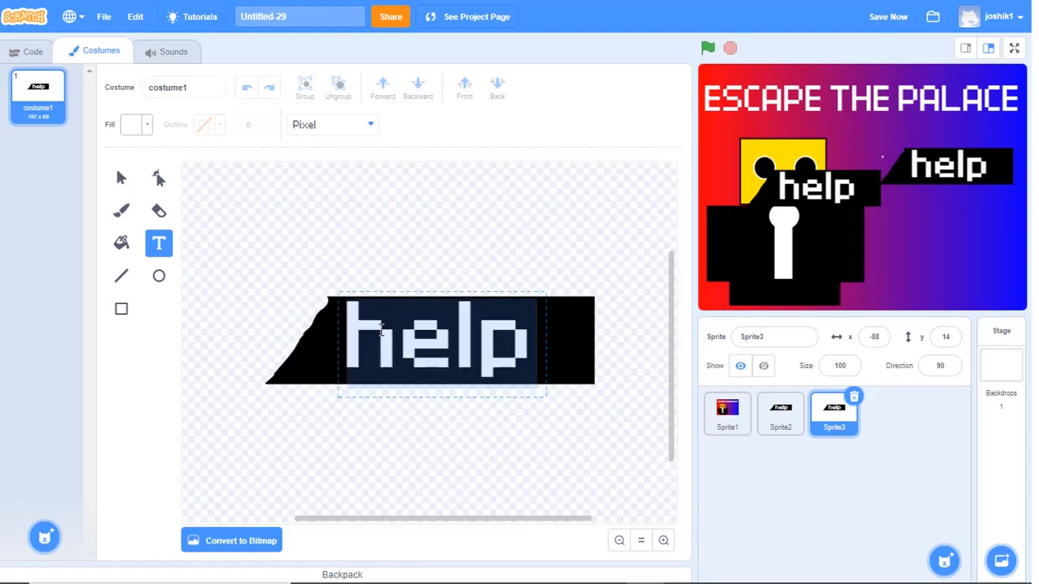
key(BackSpace)
text(play)
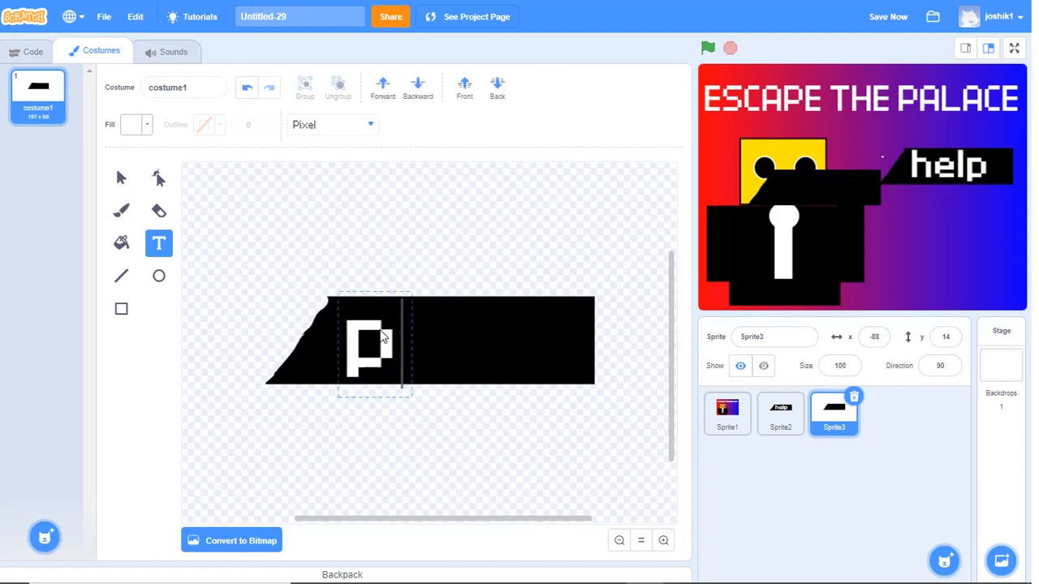
- Duplicate the play button sprite and replace the copy's text with "constume"
right_click(818, 423)
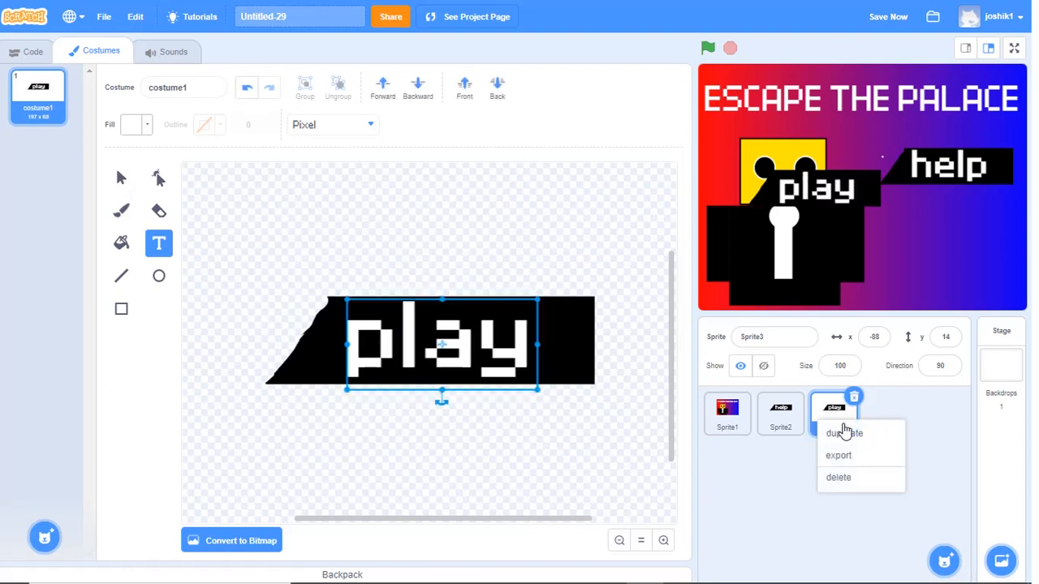
click(851, 432)
click(420, 346)
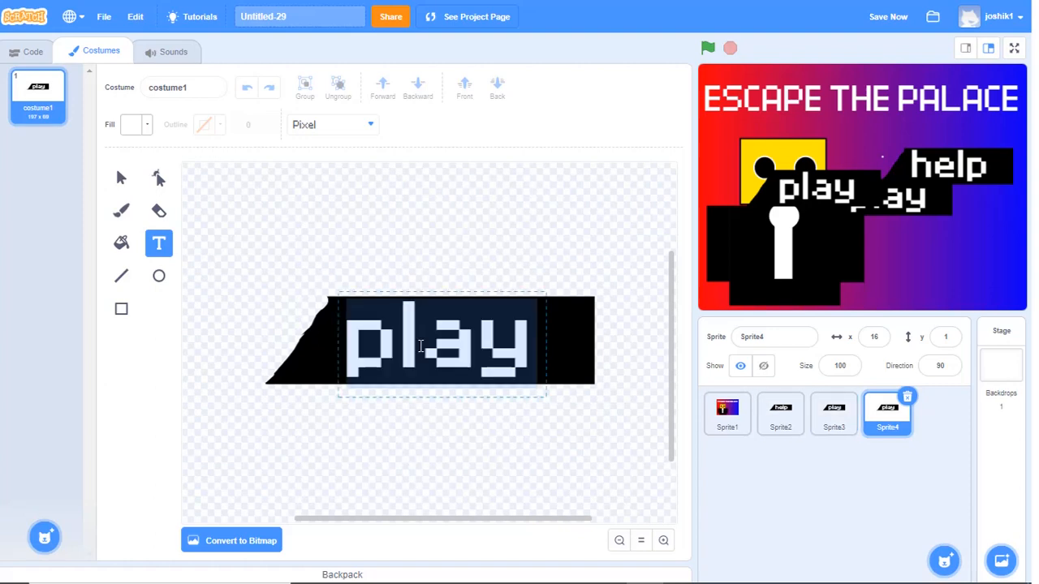
key(BackSpace)
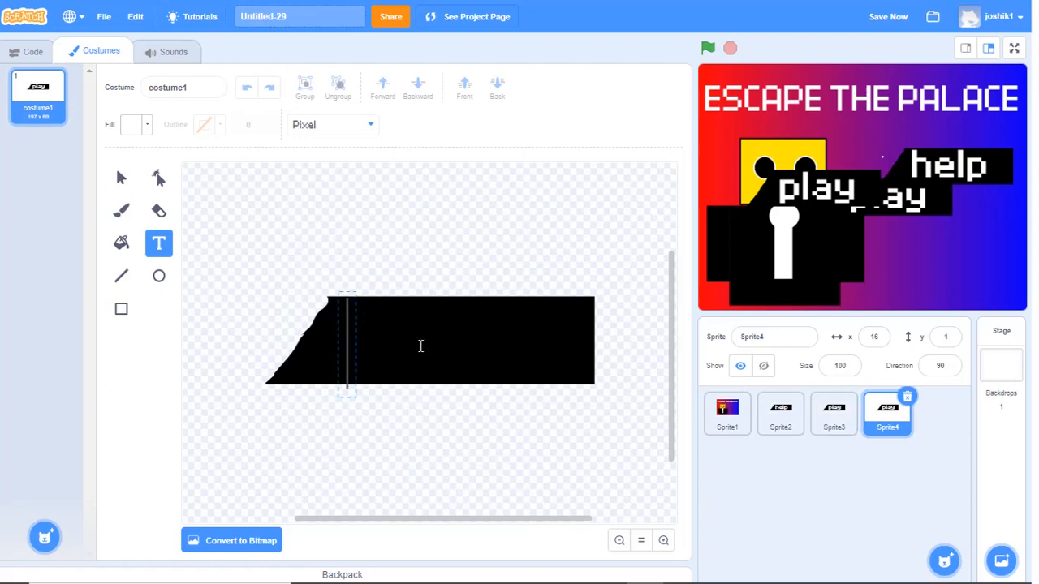
text(constu)
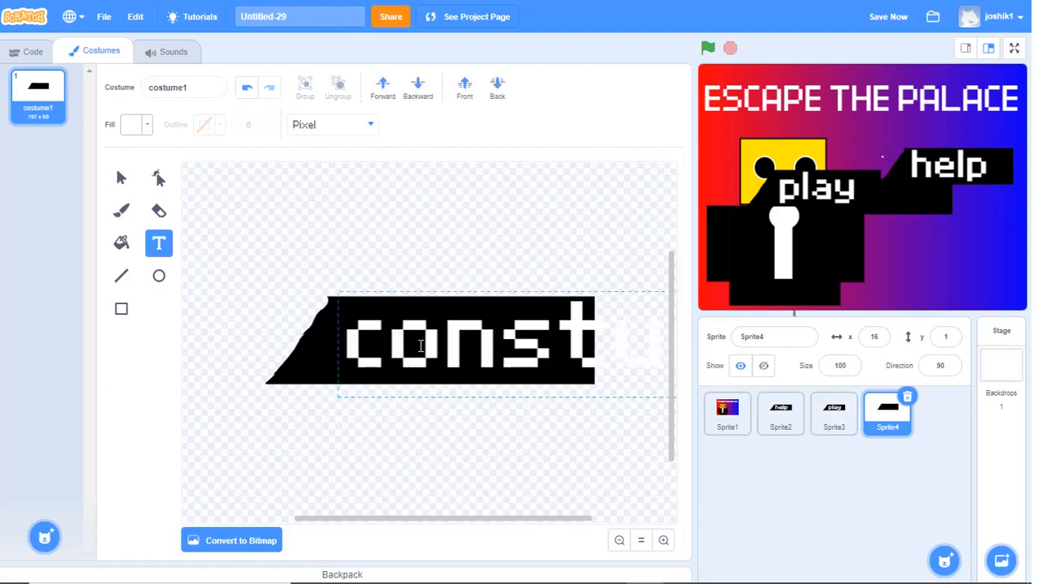
text(me)
click(548, 274)
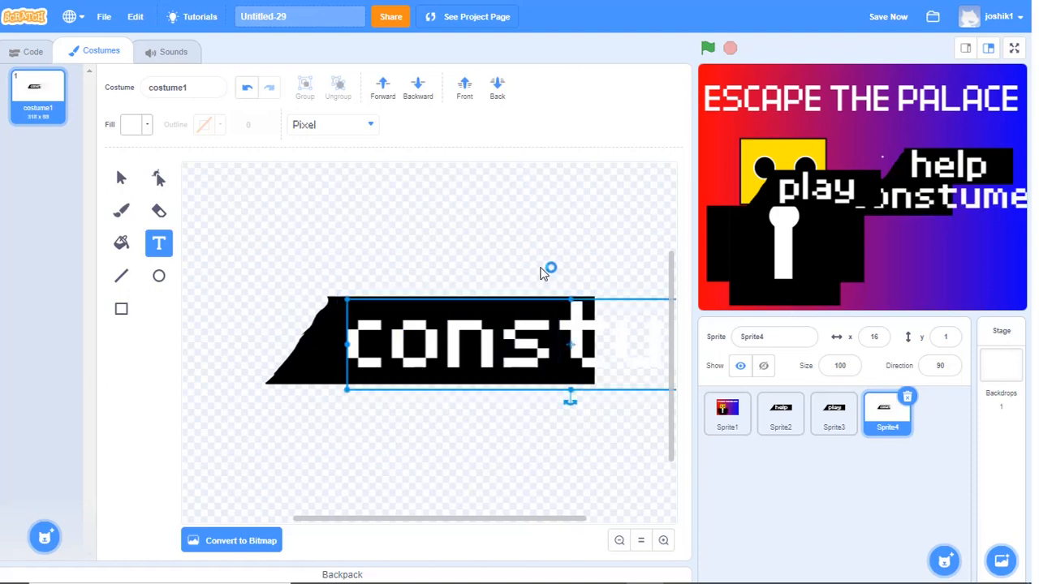
- Shrink and reposition the "constume" text so it fits inside the black button shape
drag(512, 342, 362, 342)
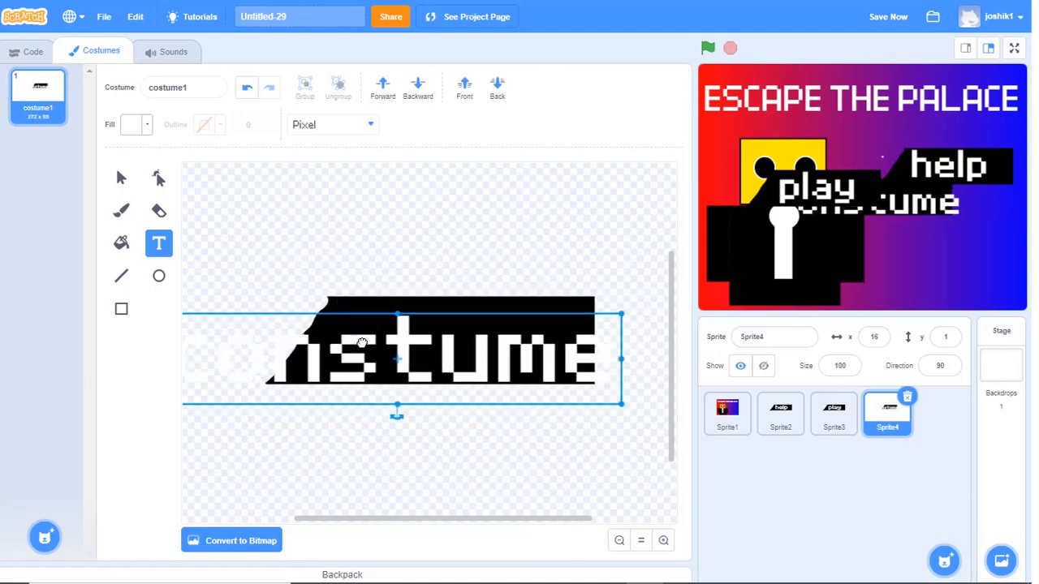
click(619, 315)
click(549, 359)
click(585, 334)
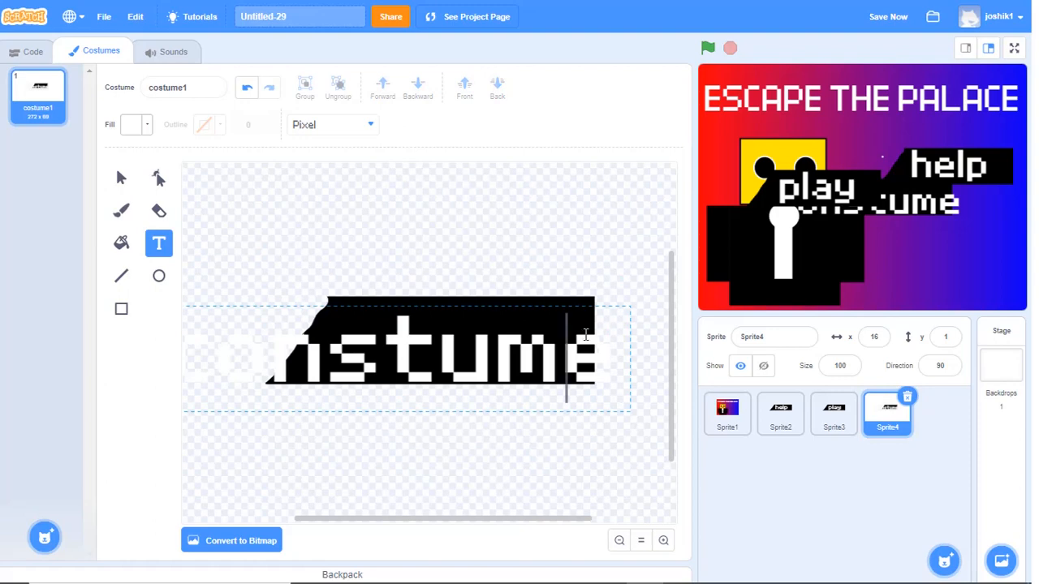
click(622, 313)
drag(622, 312, 602, 403)
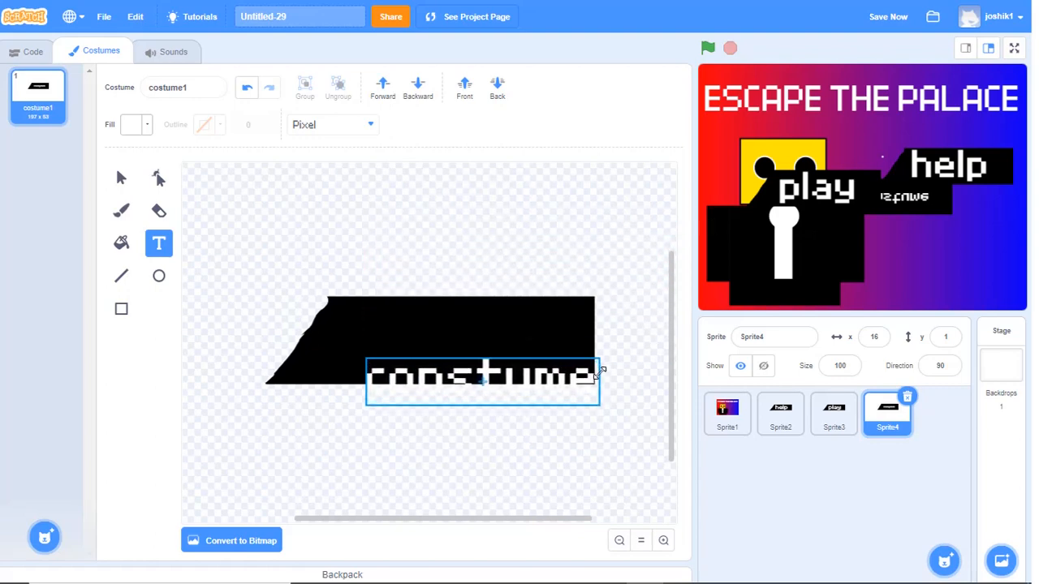
drag(494, 390, 471, 347)
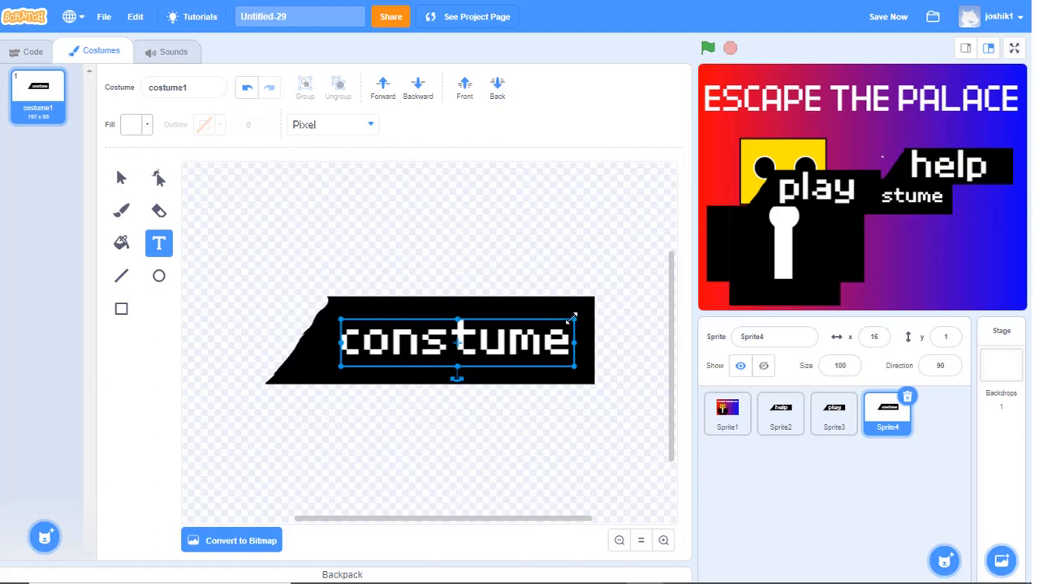
drag(572, 316, 545, 332)
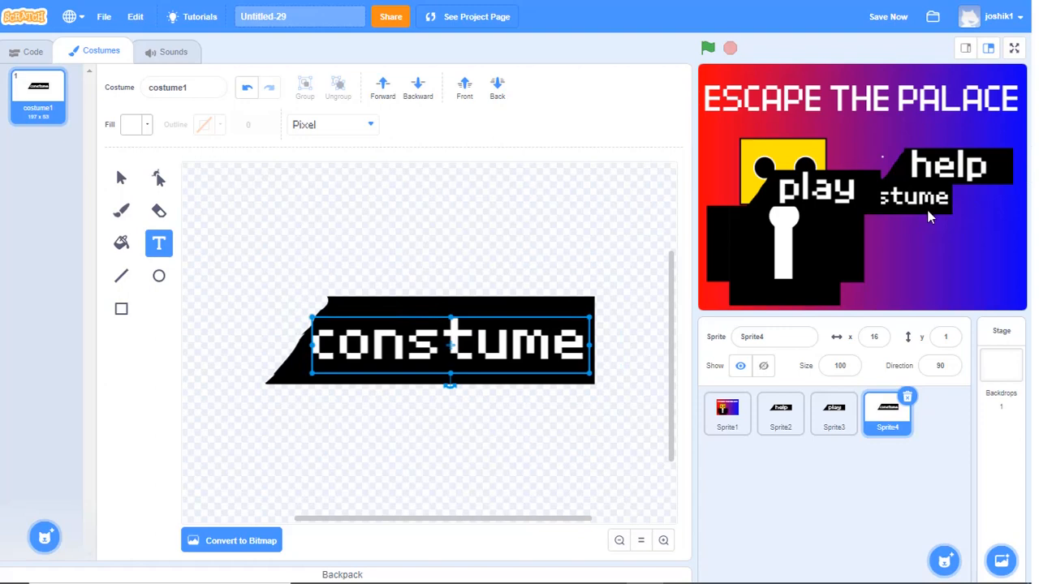
- Stack the buttons beside the character, with help at about x 101, y 53, play in the middle and constume at about x 96, y -117
drag(923, 210, 985, 286)
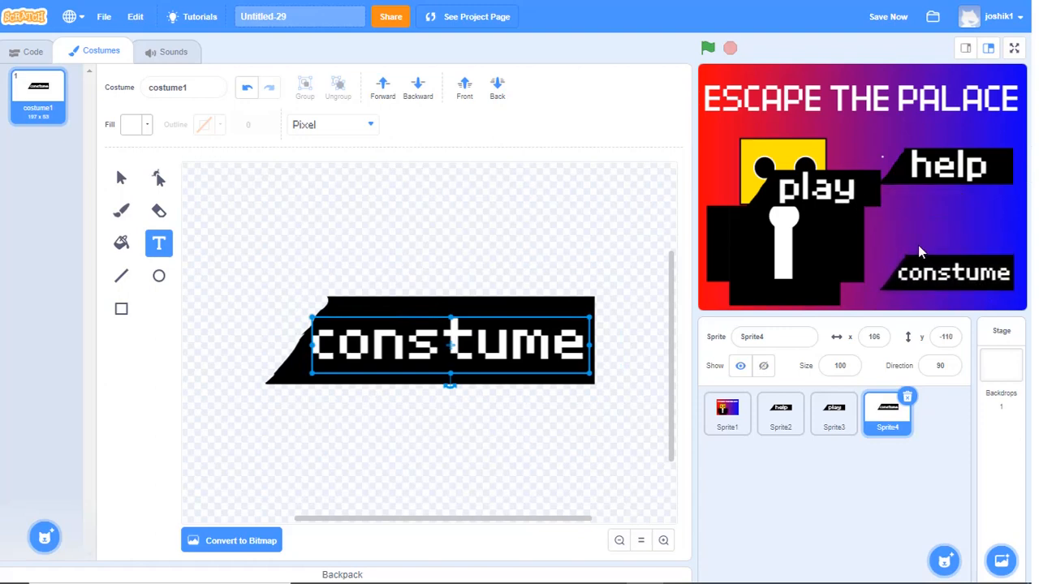
drag(842, 196, 968, 278)
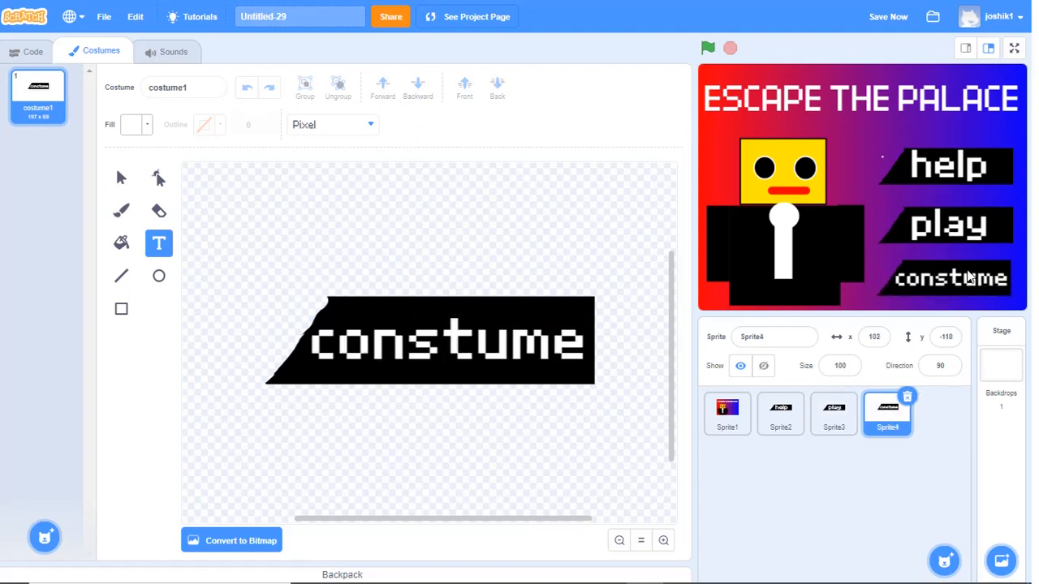
drag(977, 239, 973, 235)
drag(961, 183, 956, 187)
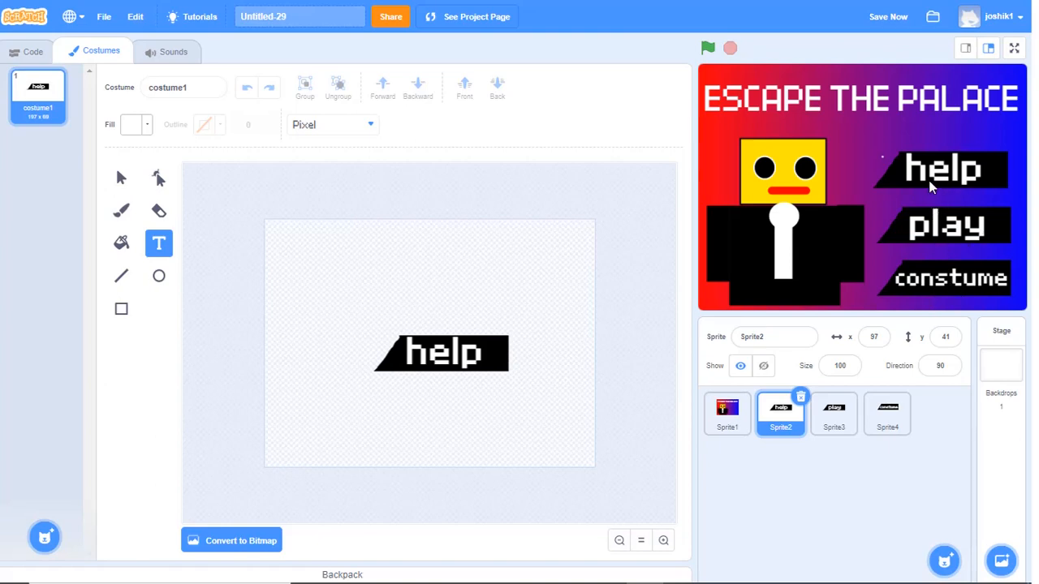
drag(930, 185, 931, 176)
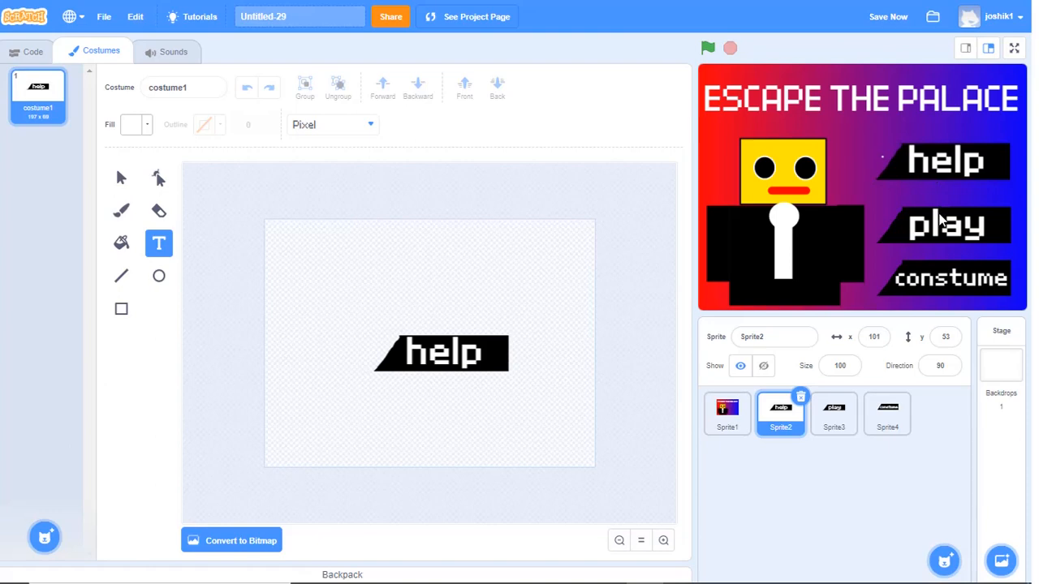
drag(941, 229, 940, 222)
drag(941, 282, 937, 281)
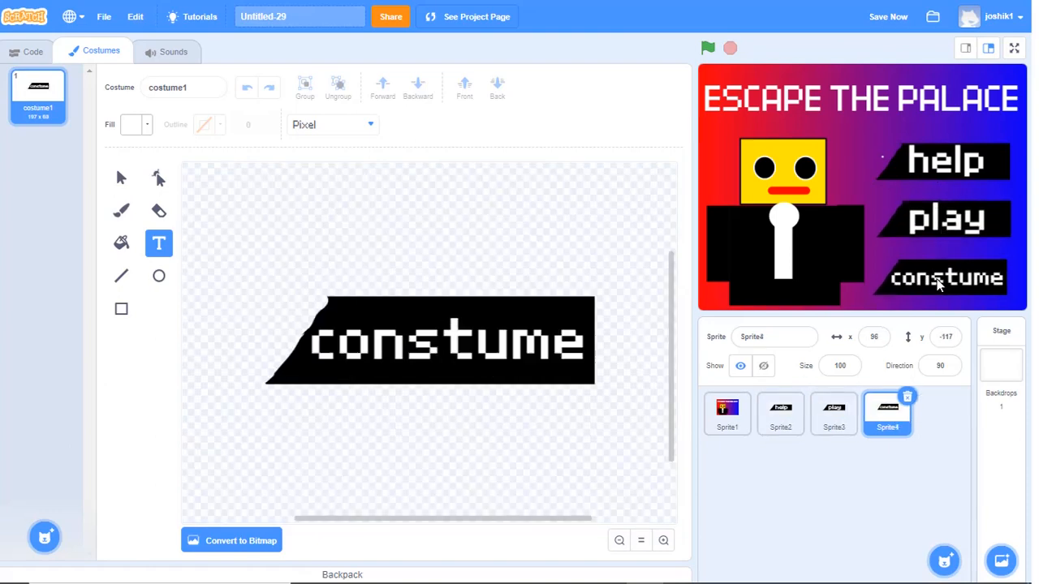
- Start a script for the help button sprite with a "when green flag clicked" block and a forever loop beneath it
click(780, 413)
click(37, 55)
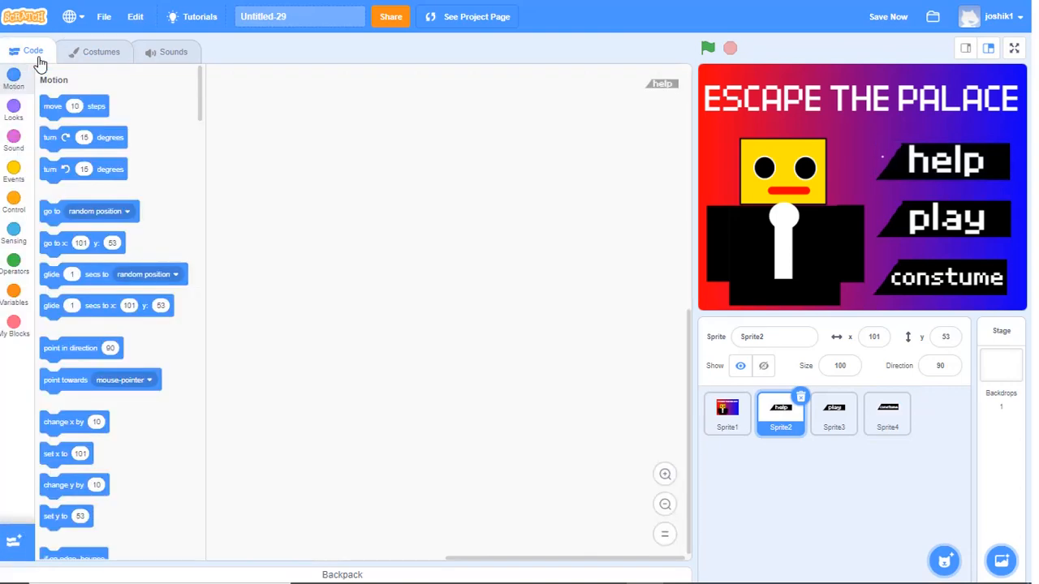
click(13, 171)
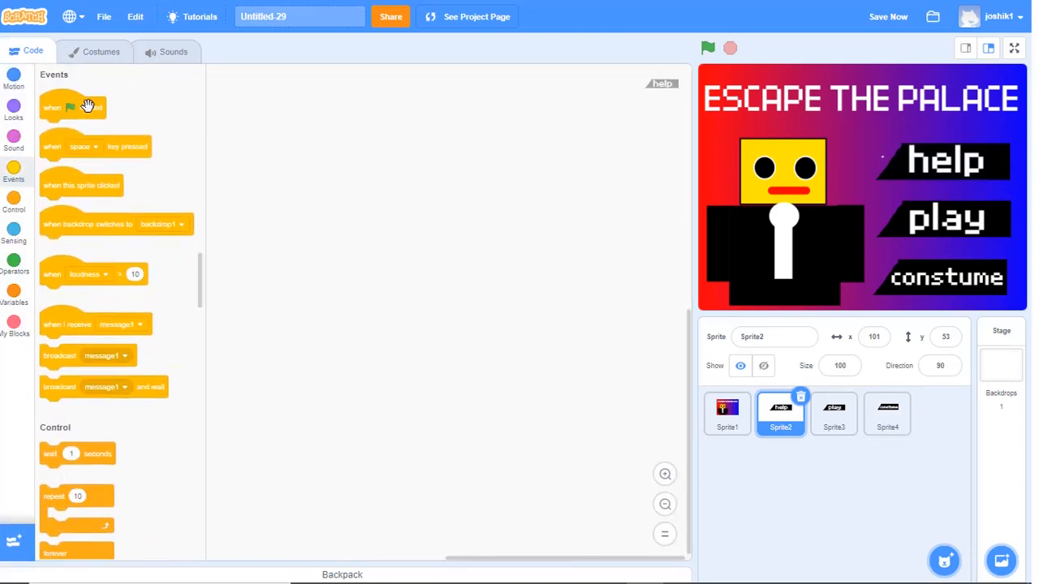
drag(90, 112, 419, 201)
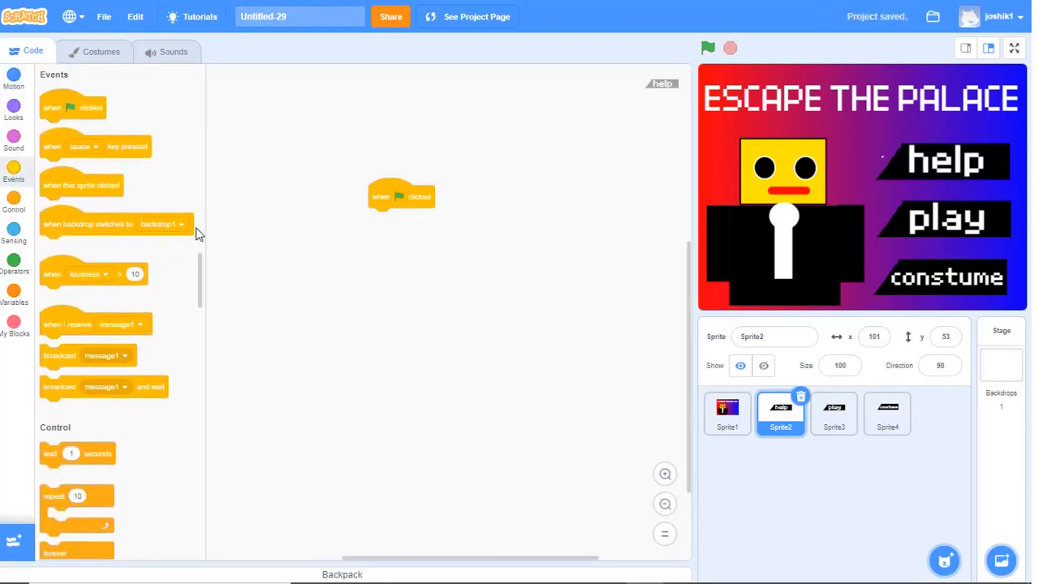
scroll(117, 292, down, 3)
drag(87, 413, 404, 211)
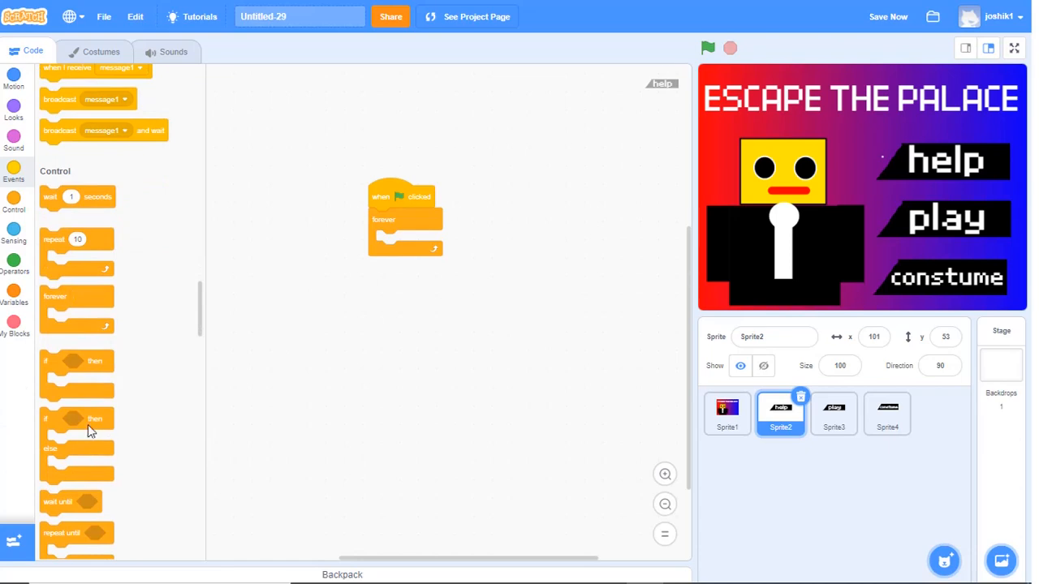
- Nest an if-then-else block in the help sprite's forever loop, with "touching mouse-pointer?" as its condition
drag(88, 424, 410, 244)
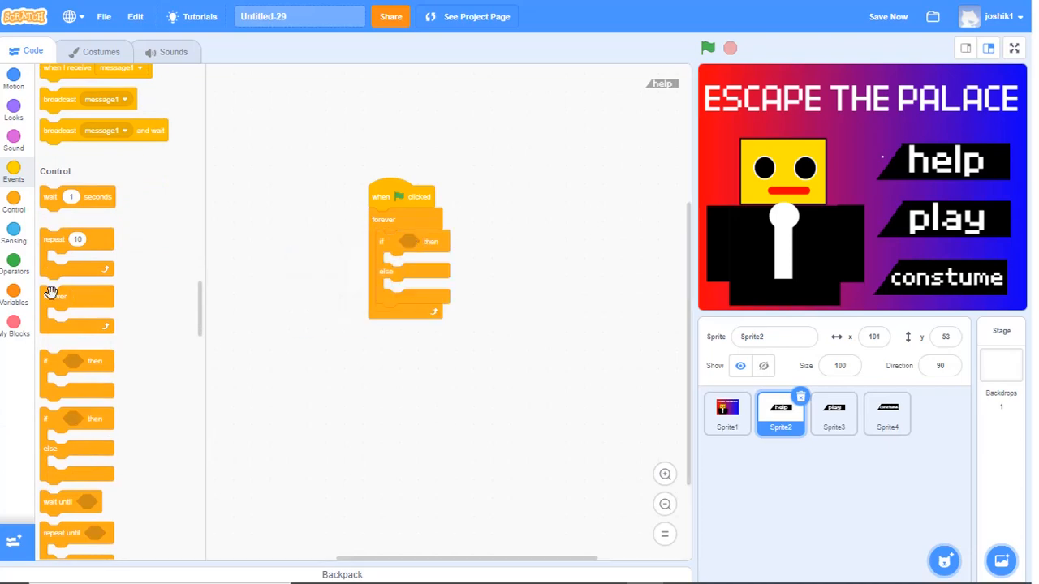
click(24, 235)
drag(70, 97, 430, 240)
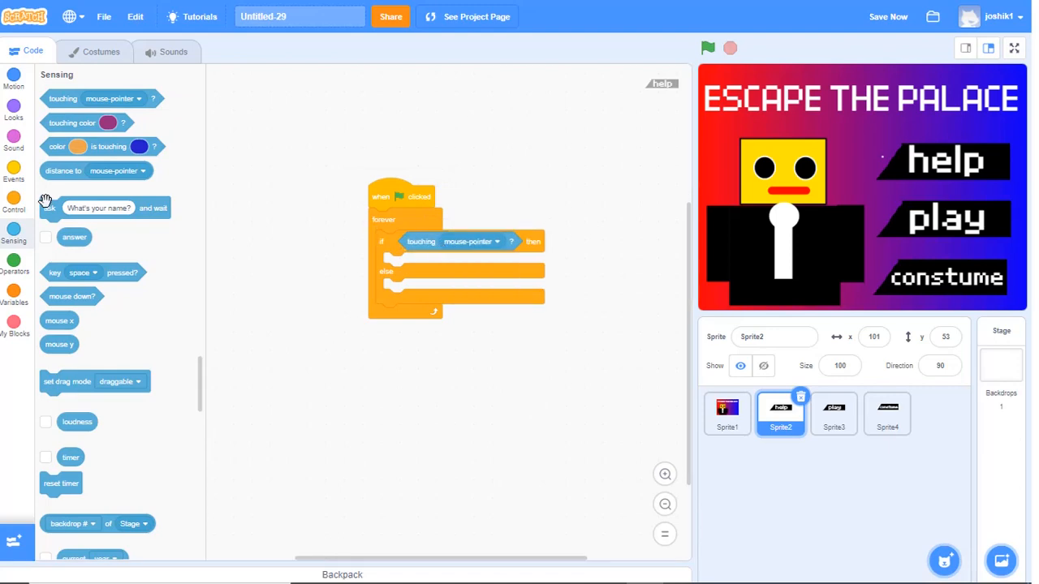
- Put a "set size to 100 %" block in both the then and else branches of the help sprite's condition
click(13, 118)
scroll(132, 182, down, 2)
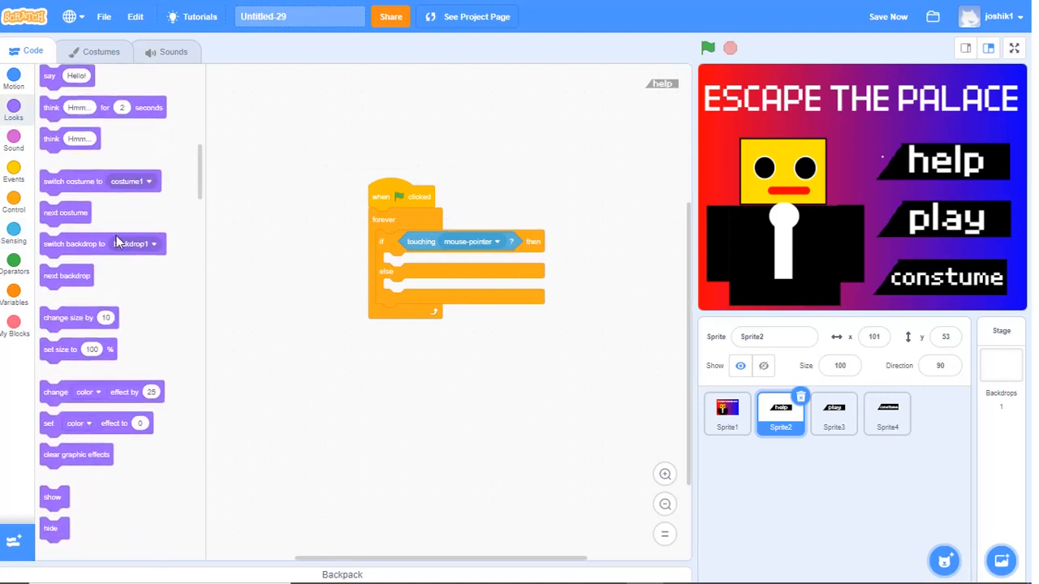
drag(56, 351, 419, 269)
right_click(415, 267)
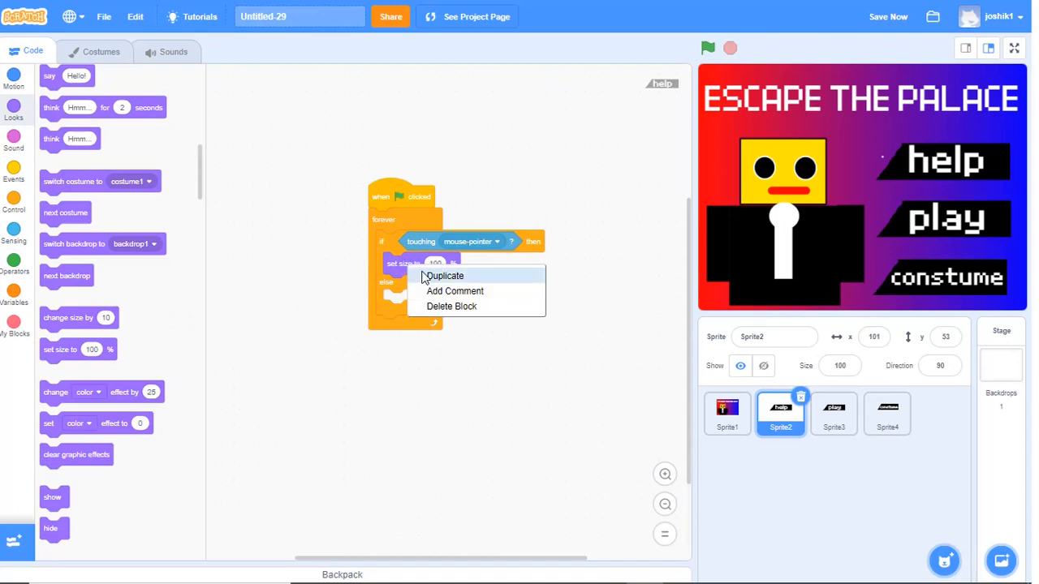
click(423, 274)
click(431, 315)
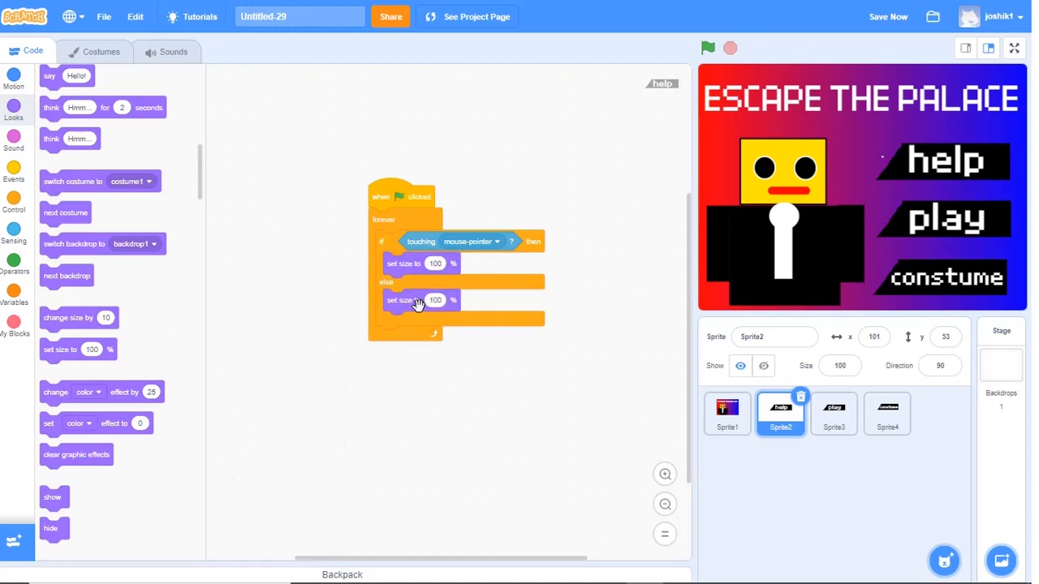
click(459, 314)
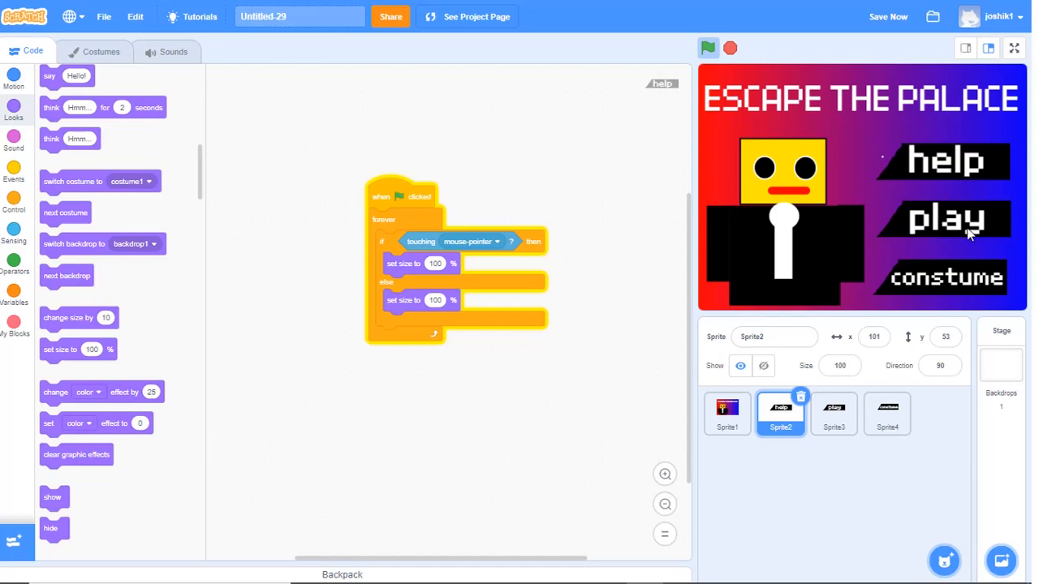
- Set the size in the help sprite's else branch to 90 %
click(434, 301)
text(7)
text(0)
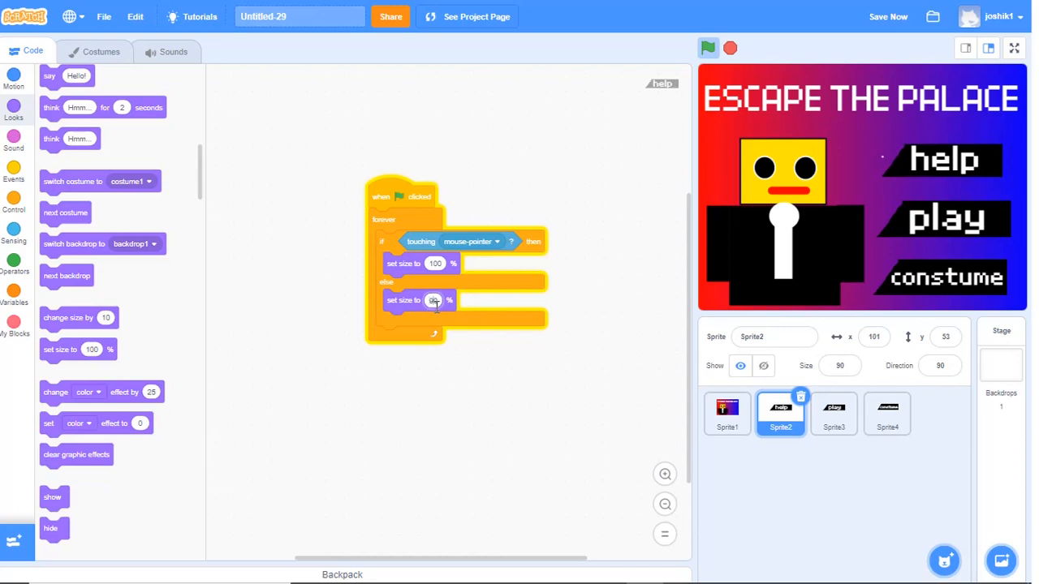
key(Return)
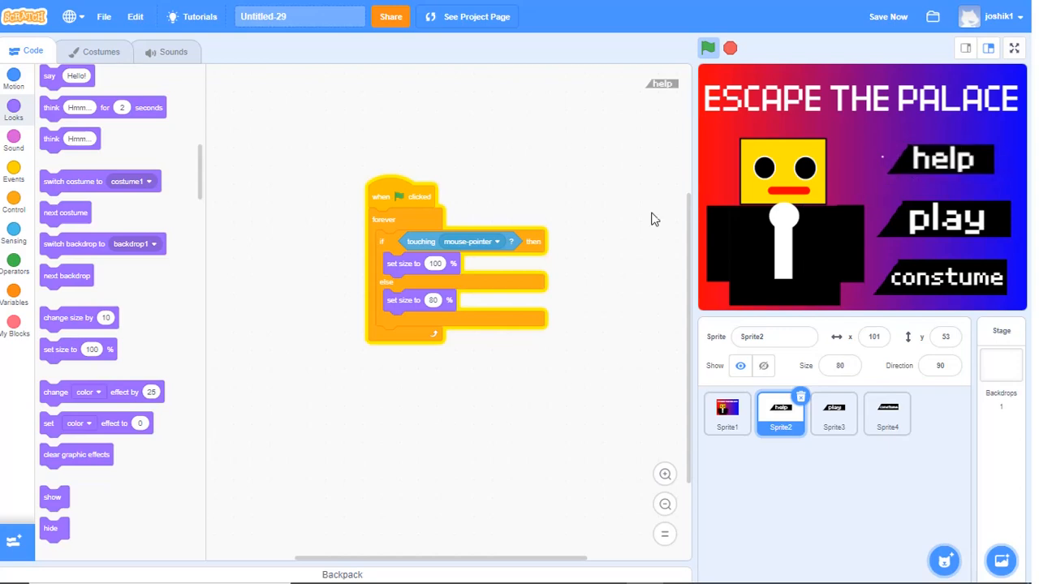
click(433, 301)
text(90)
click(560, 440)
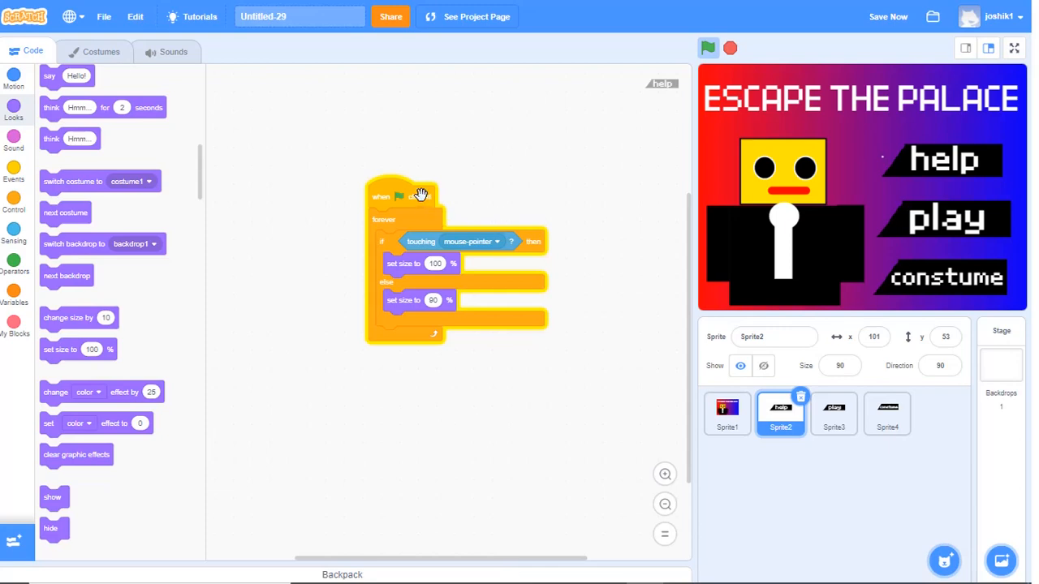
- Store a copy of the help sprite's complete script in the backpack
drag(421, 195, 441, 203)
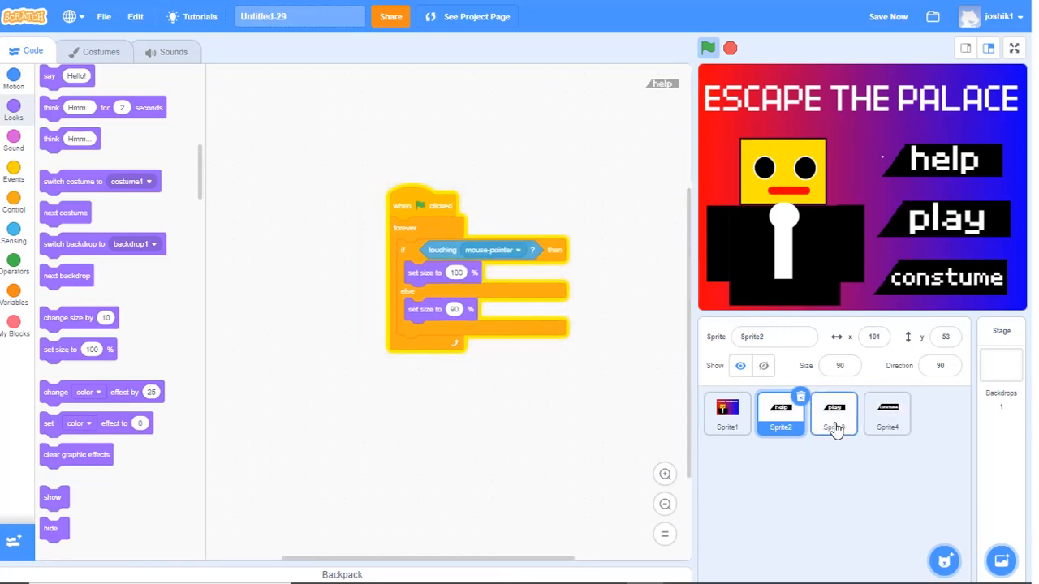
click(366, 576)
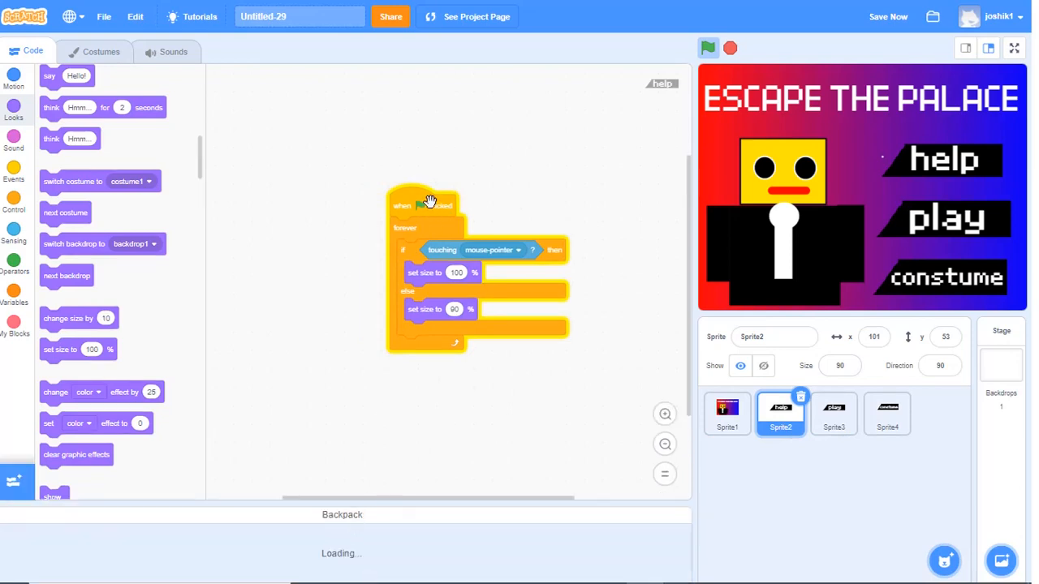
drag(429, 198, 262, 552)
click(343, 518)
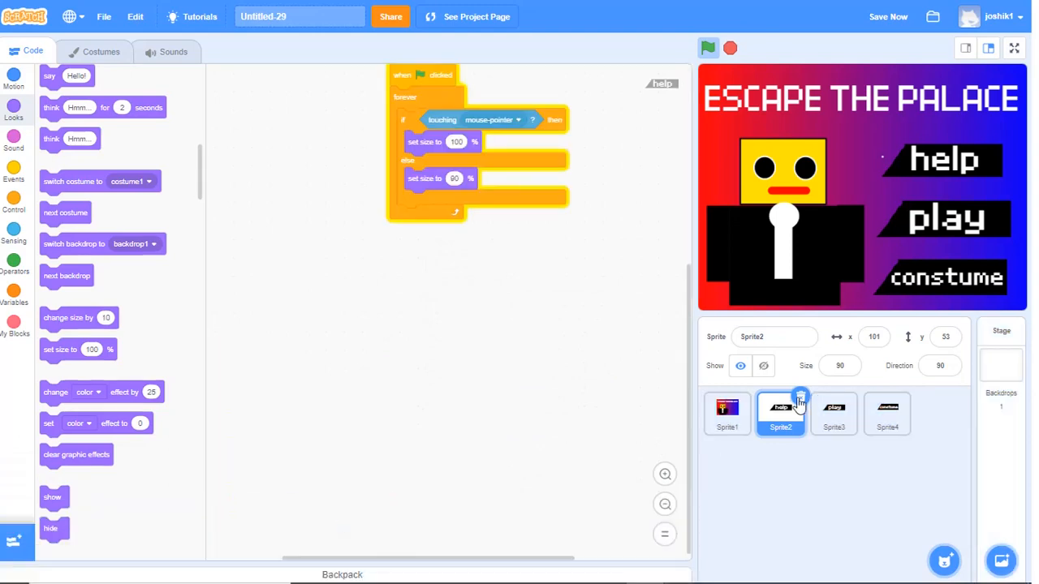
- Add the stored script from the backpack to the play and constume sprites, and run the project
click(836, 410)
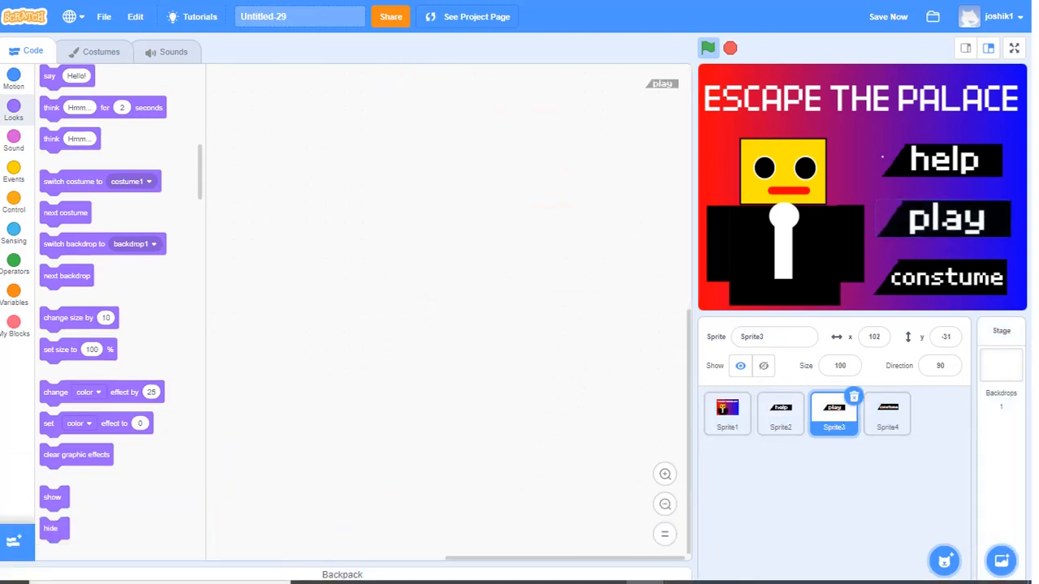
click(438, 575)
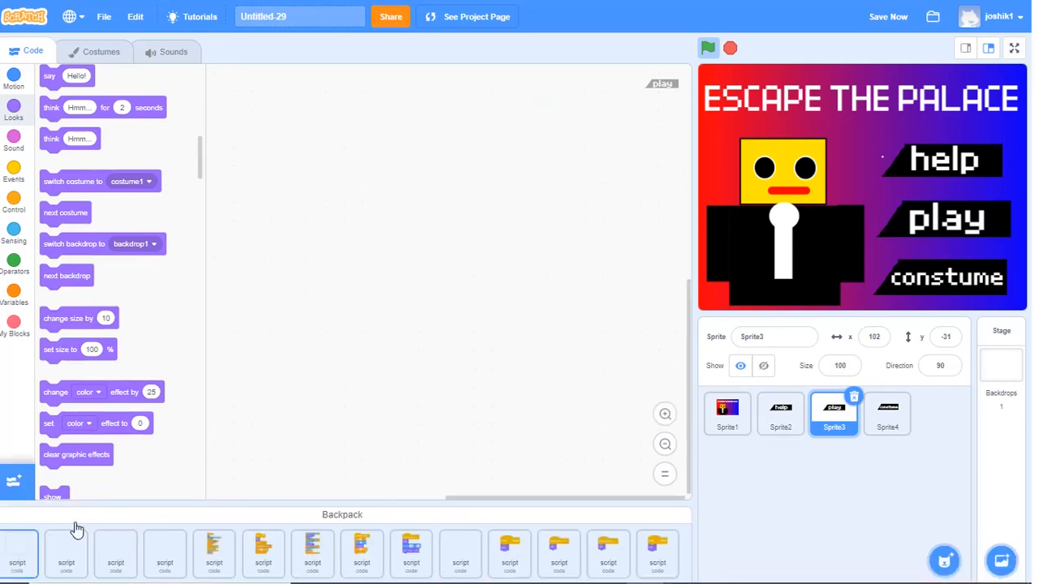
drag(76, 529, 378, 327)
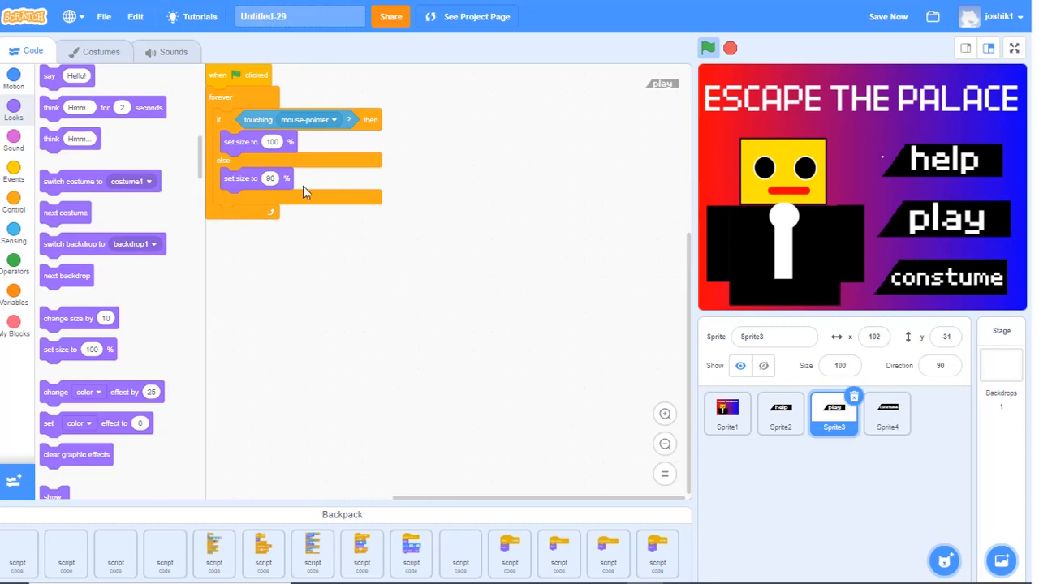
click(883, 420)
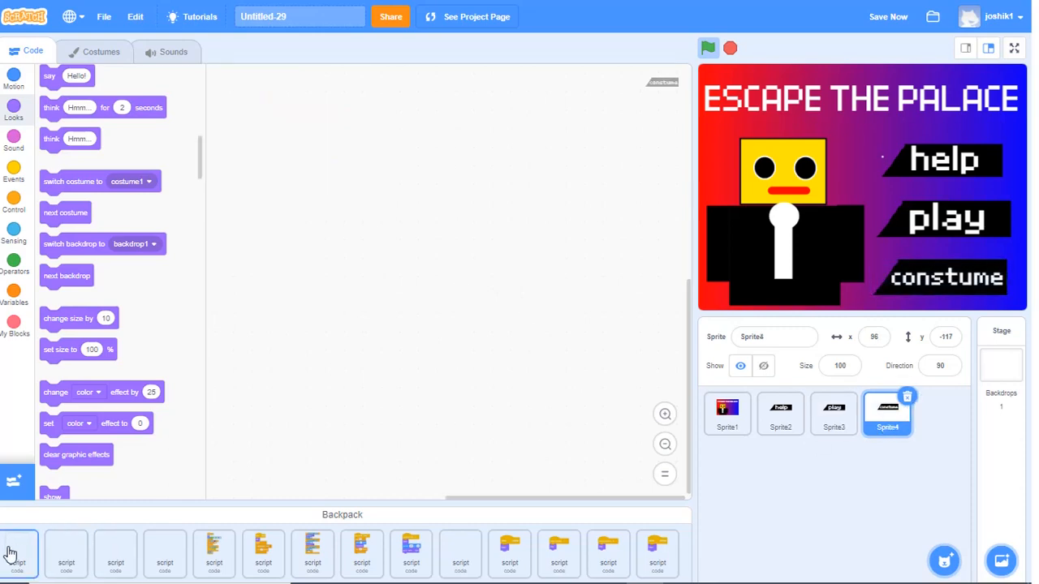
drag(67, 550, 390, 286)
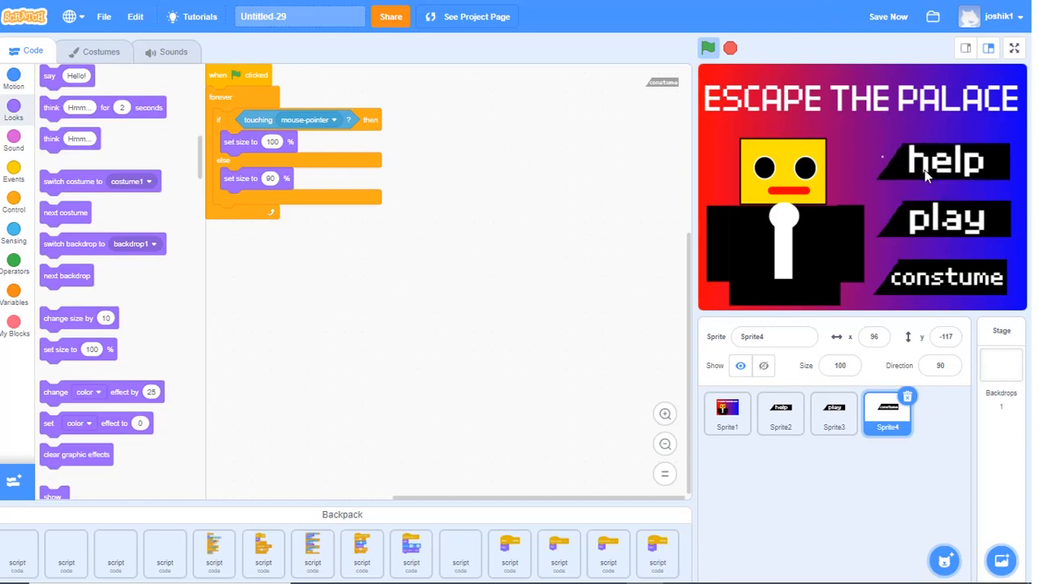
click(707, 47)
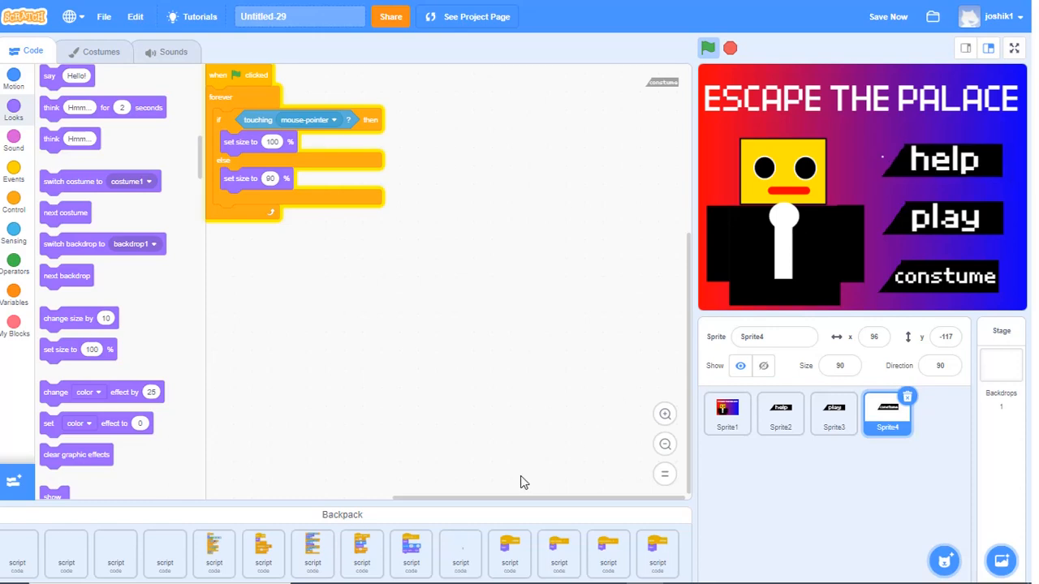
click(447, 519)
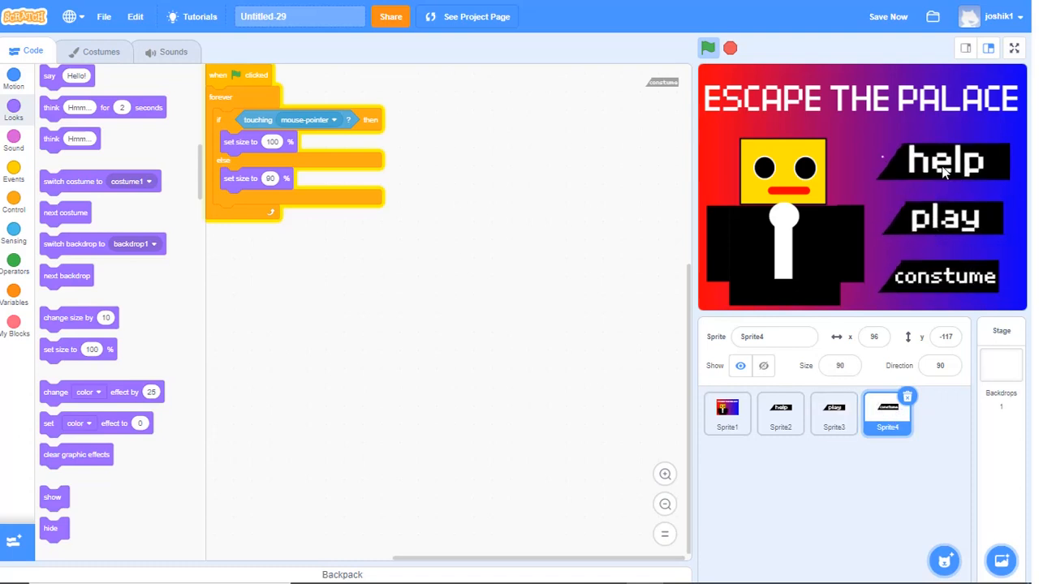
- Slightly enlarge the constume button's whole artwork and reposition its sprite at about x 84, y -119, with the project restarted
click(120, 54)
click(619, 540)
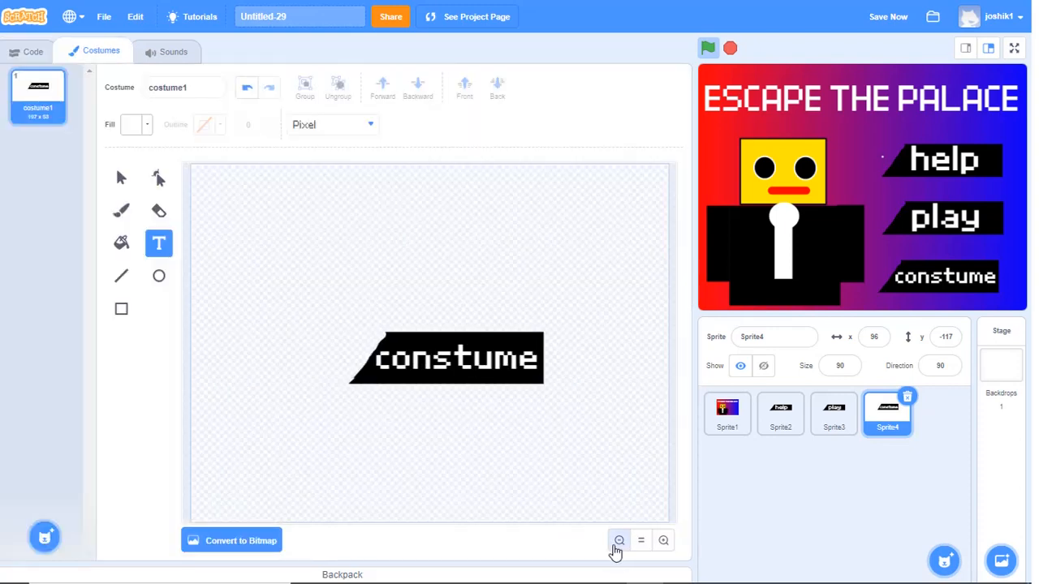
click(619, 540)
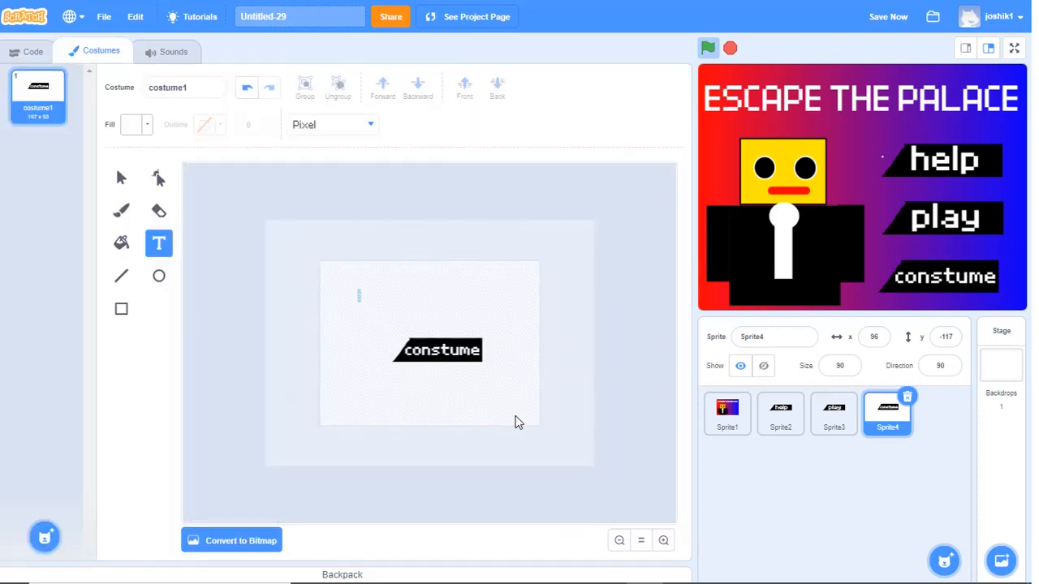
click(121, 177)
drag(369, 324, 527, 408)
mouse_move(484, 346)
mouse_down()
mouse_move(506, 335)
mouse_move(494, 336)
mouse_up()
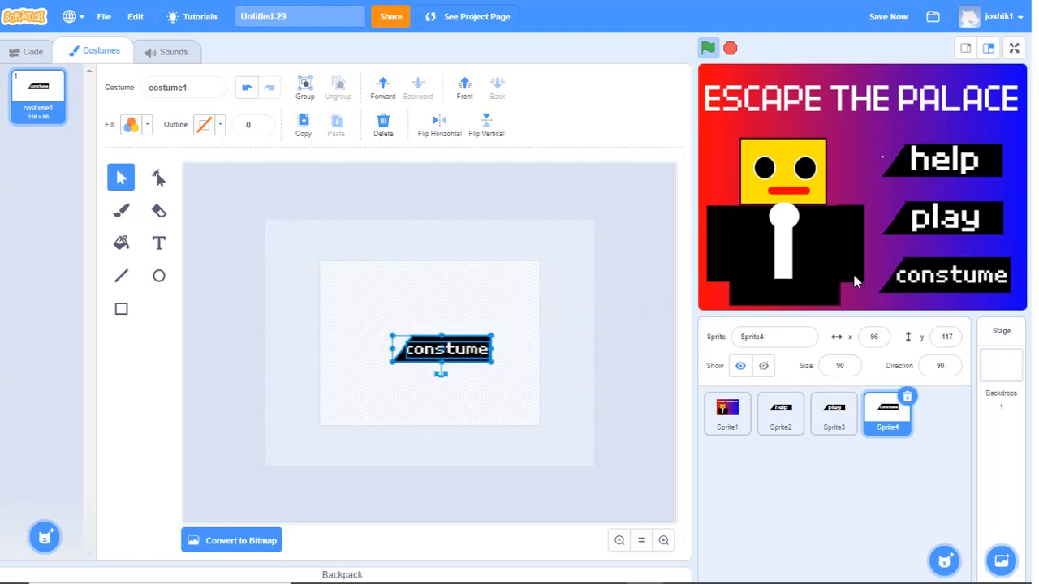
click(727, 47)
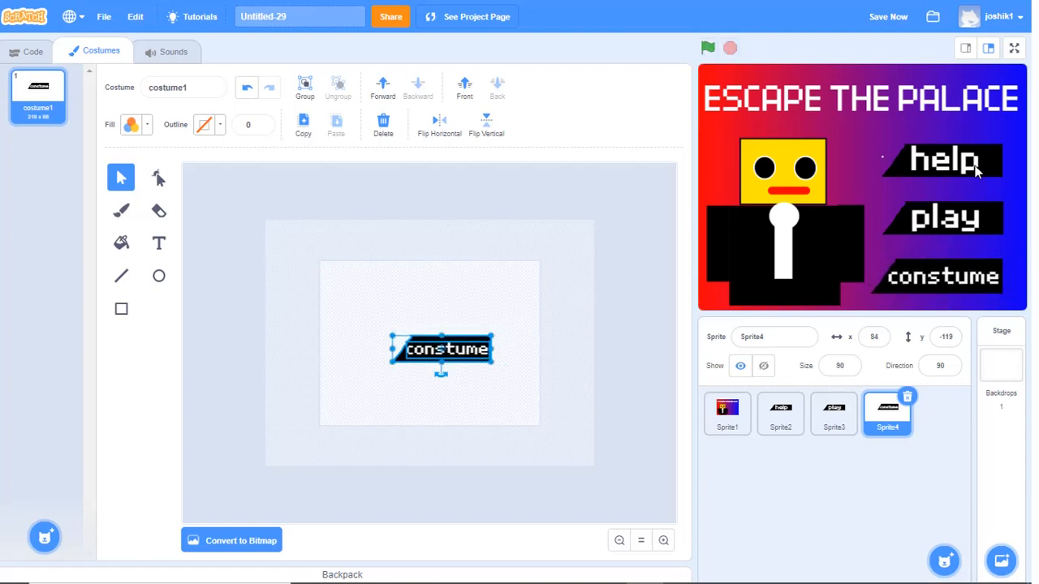
click(707, 48)
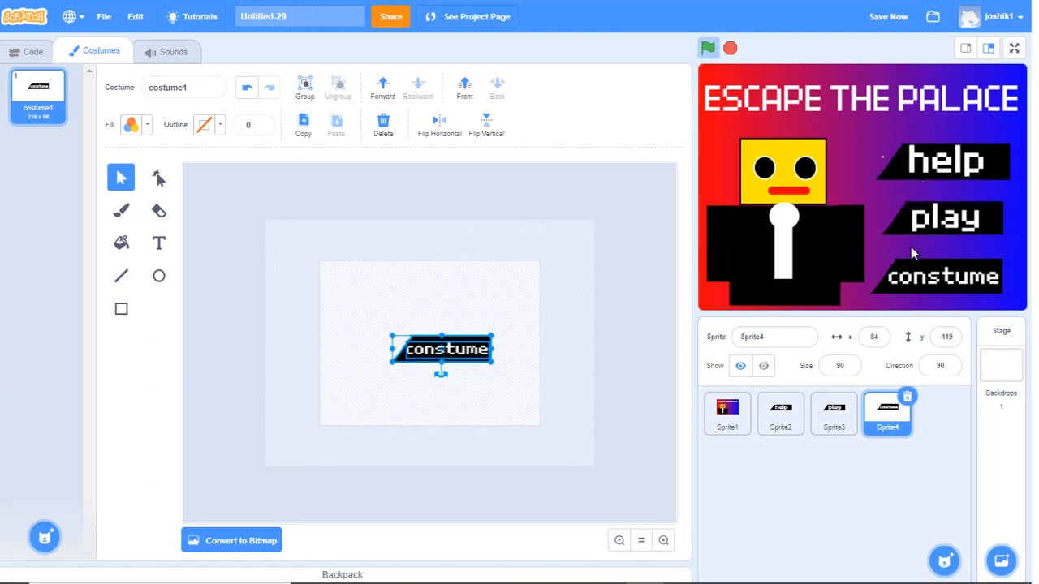
- Save the project and look through the costumes of the button sprites
click(780, 428)
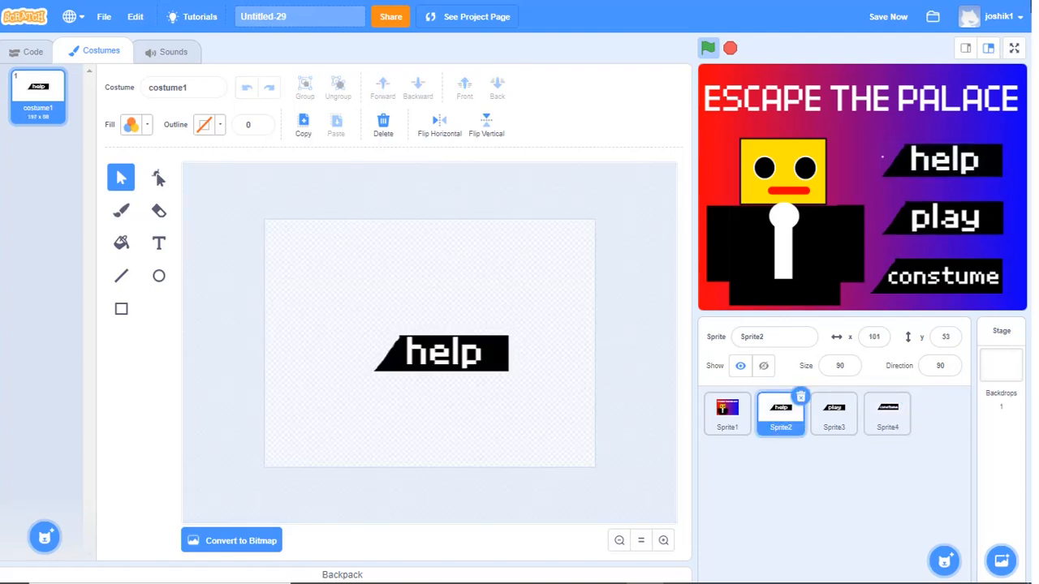
key(ctrl+s)
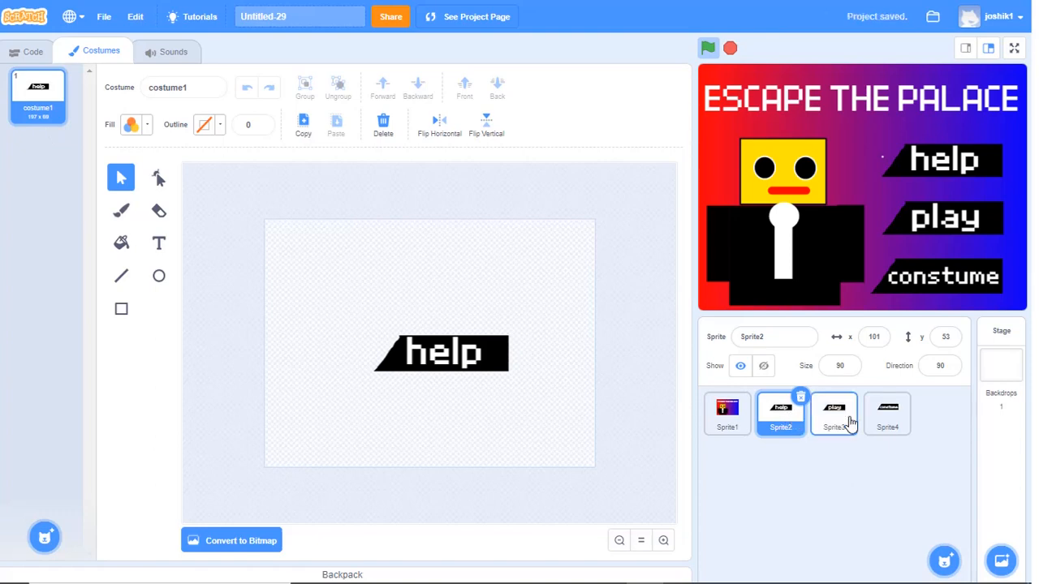
click(835, 414)
click(887, 414)
- Duplicate the help sprite's costume
click(779, 414)
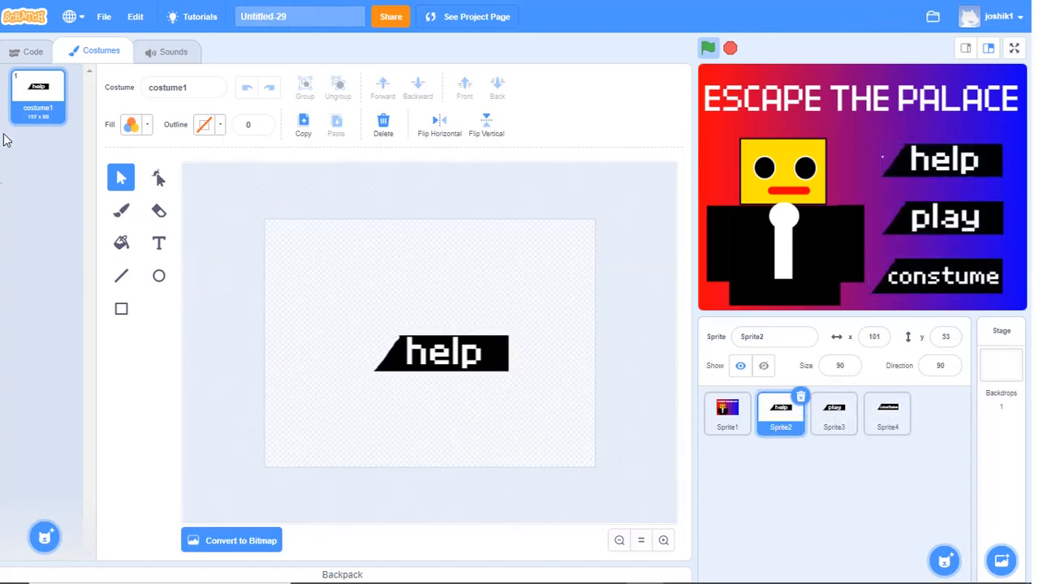
right_click(45, 91)
click(71, 103)
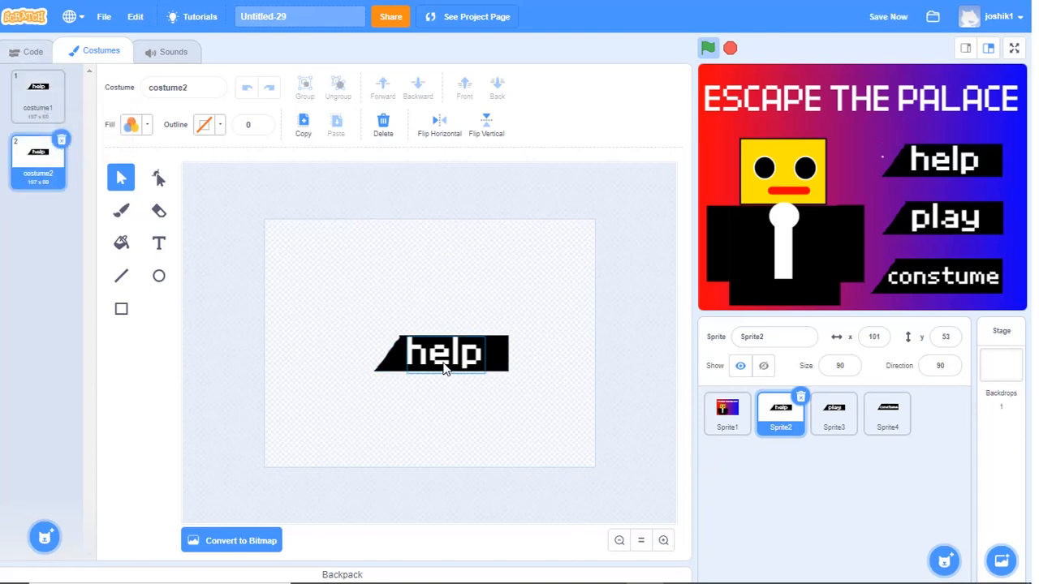
- Fill the duplicate costume's "help" text with a horizontal gradient from violet (color 72) to light blue (color 52), both at saturation 100
click(129, 243)
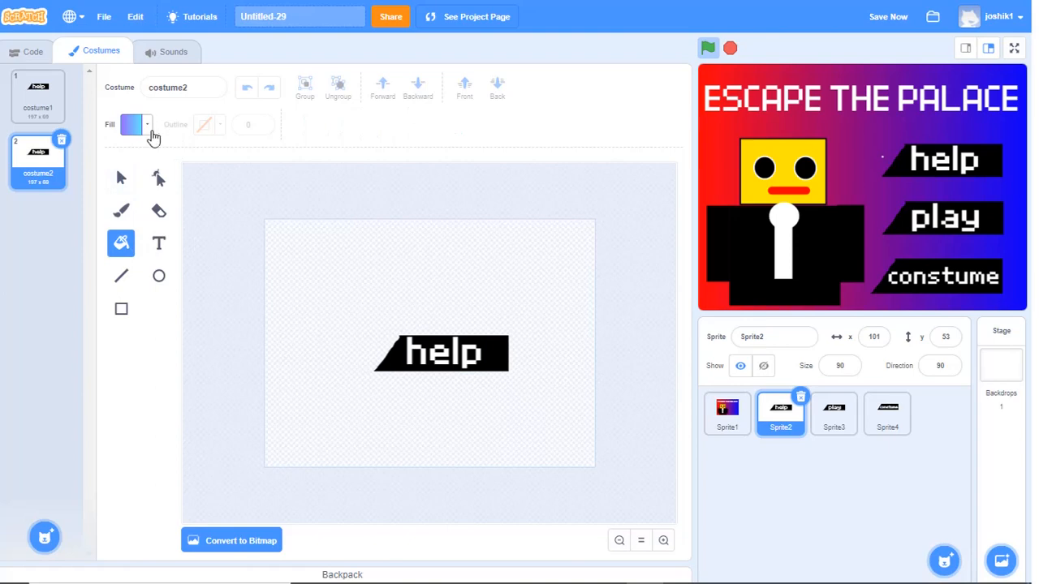
click(465, 365)
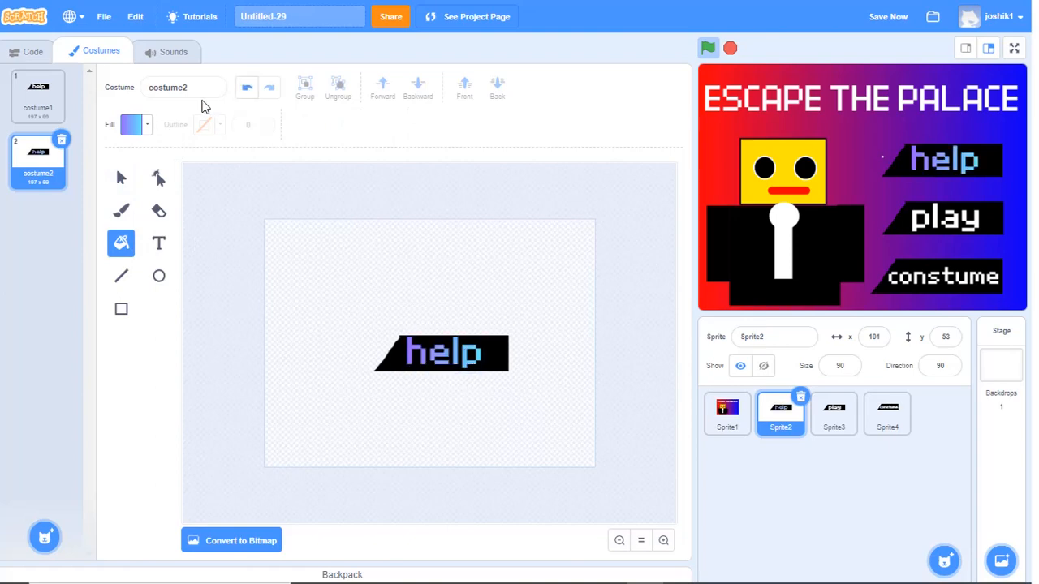
click(149, 128)
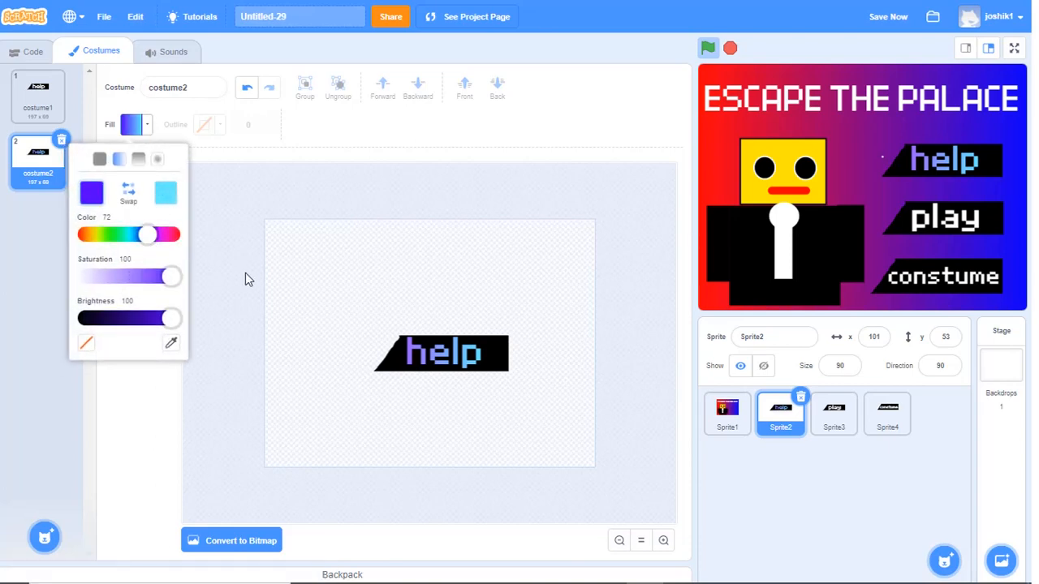
click(166, 192)
drag(142, 284, 278, 285)
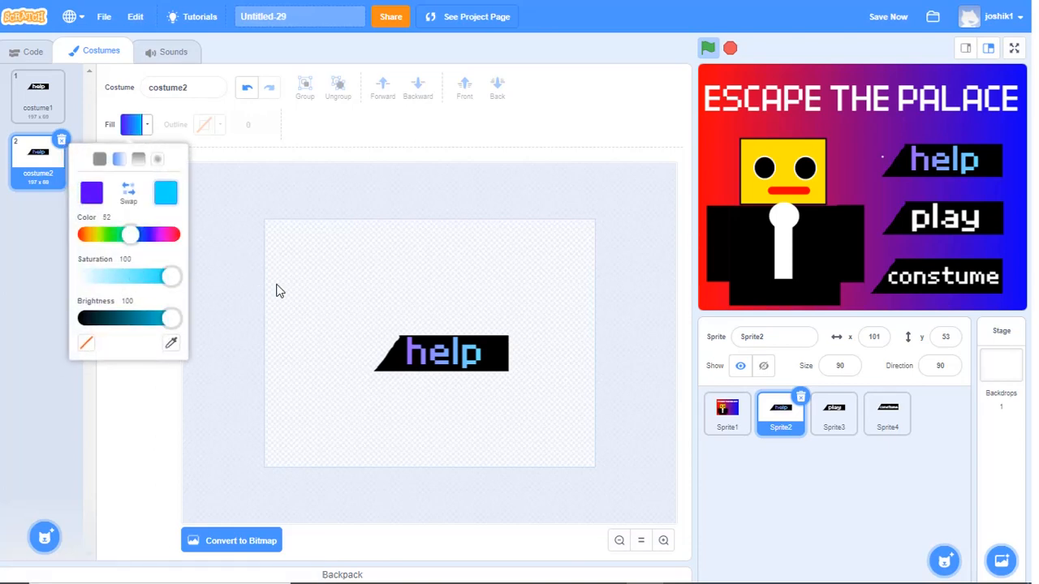
click(284, 288)
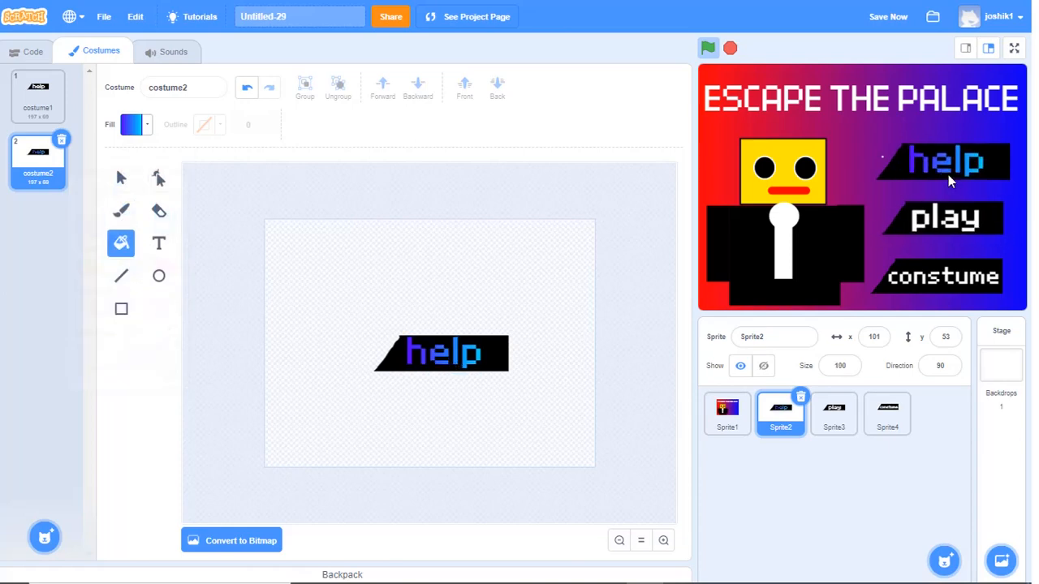
- Duplicate the play sprite's costume
click(833, 410)
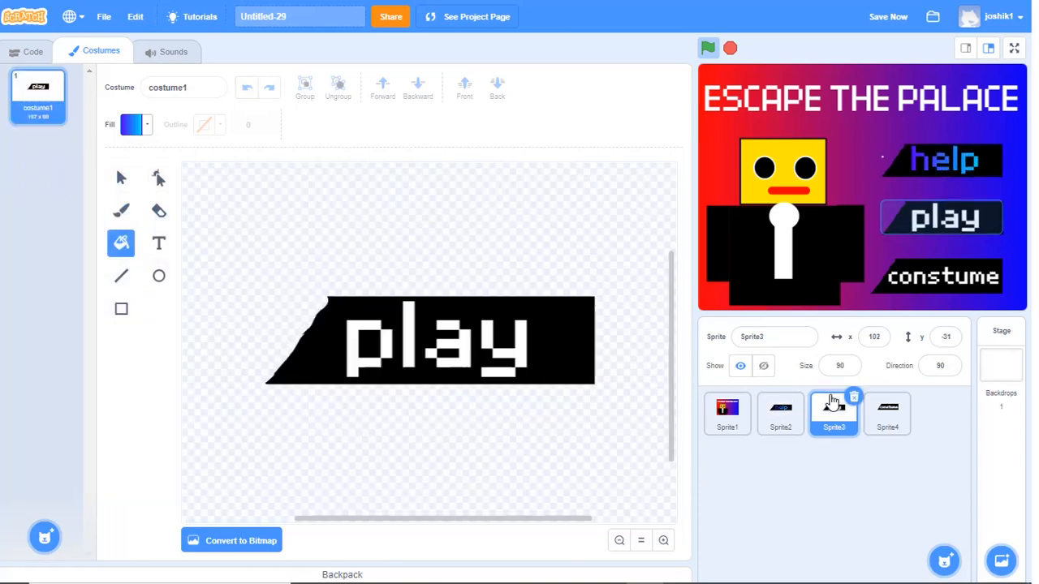
right_click(41, 103)
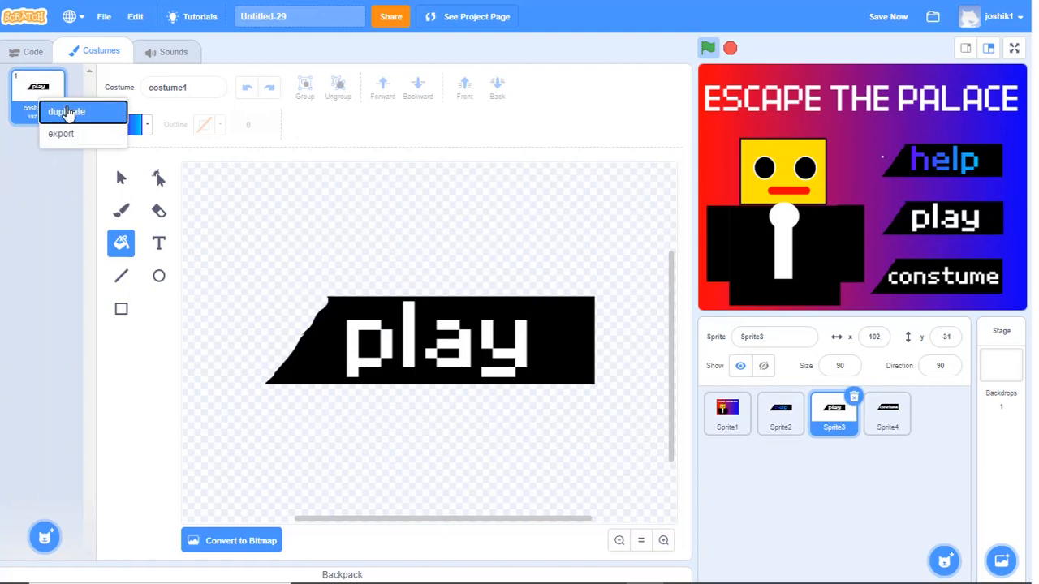
click(49, 109)
- Fill the duplicate costume's "play" text with a horizontal gradient from red to orange (color 8), both at saturation 100
click(148, 125)
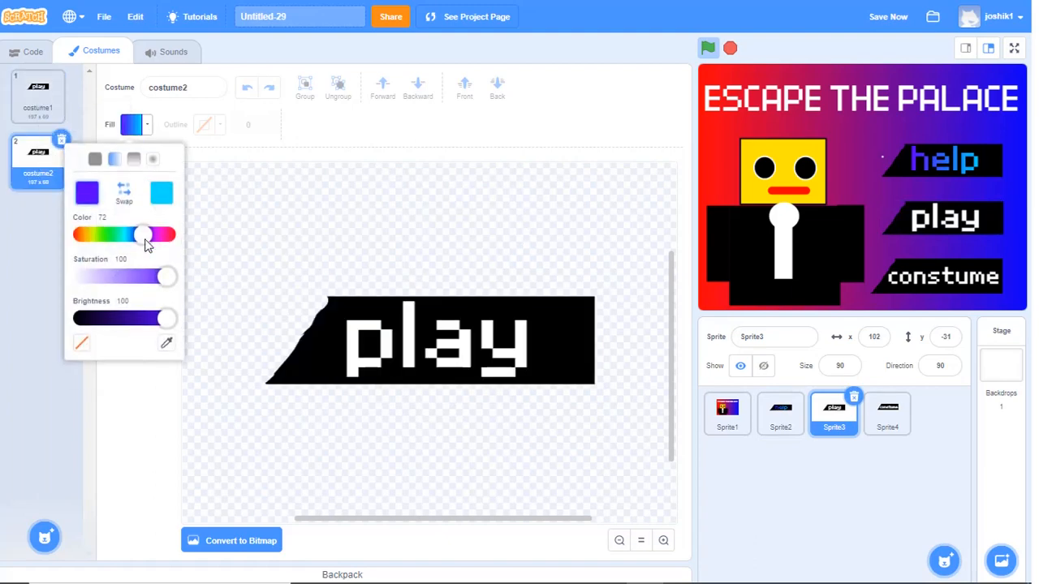
drag(146, 236, 204, 239)
click(162, 192)
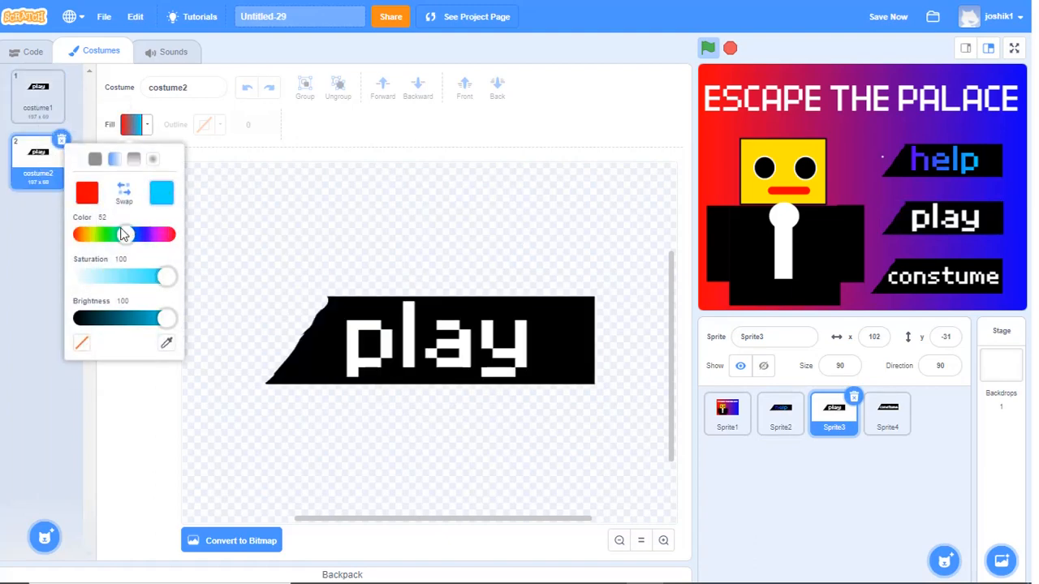
drag(122, 234, 84, 236)
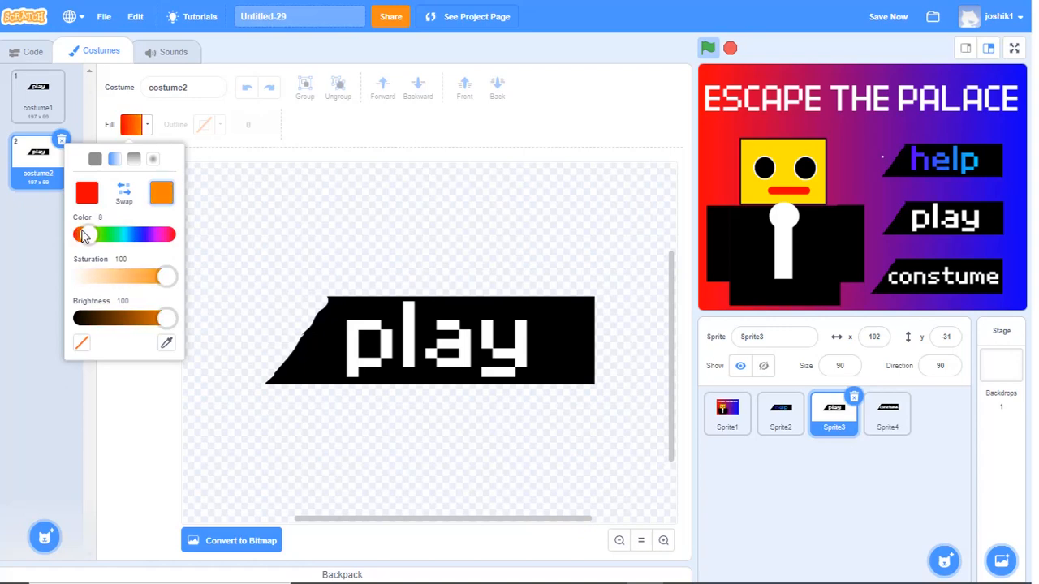
click(472, 336)
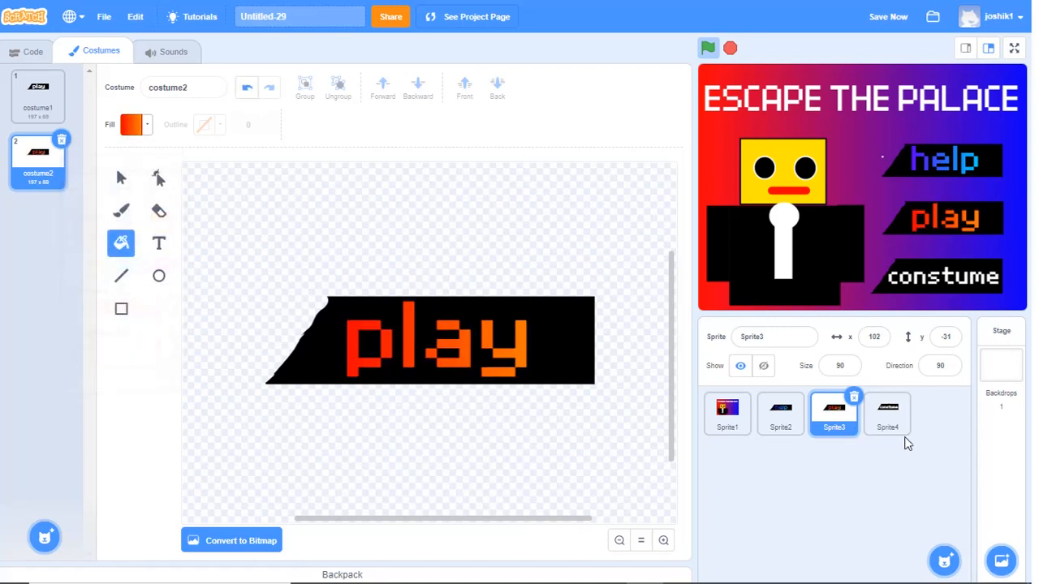
- Fill the "constume" text in Sprite4's costume with a horizontal gradient from light blue (color 53) to magenta (color 83)
click(899, 438)
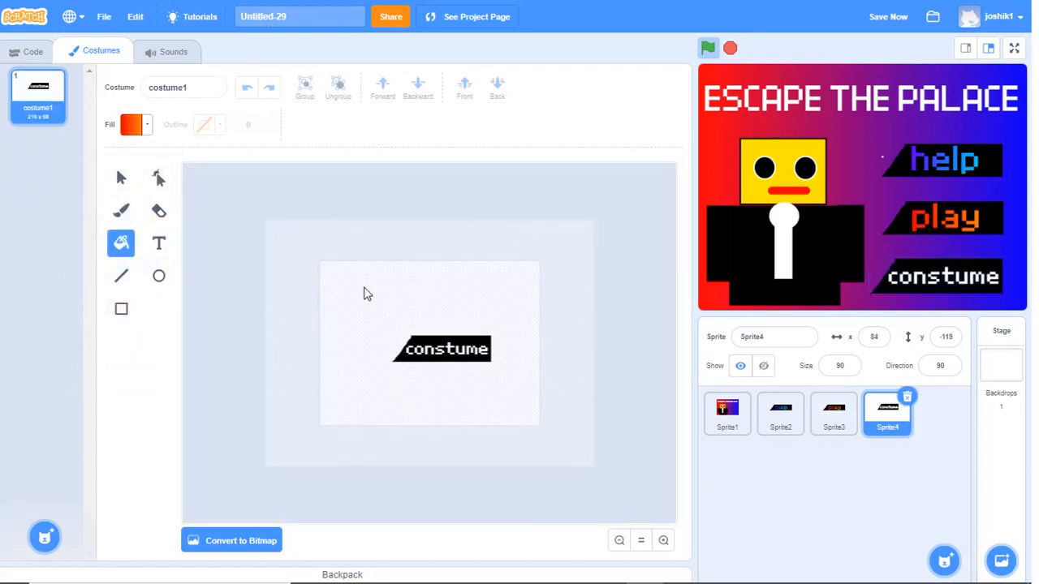
click(143, 128)
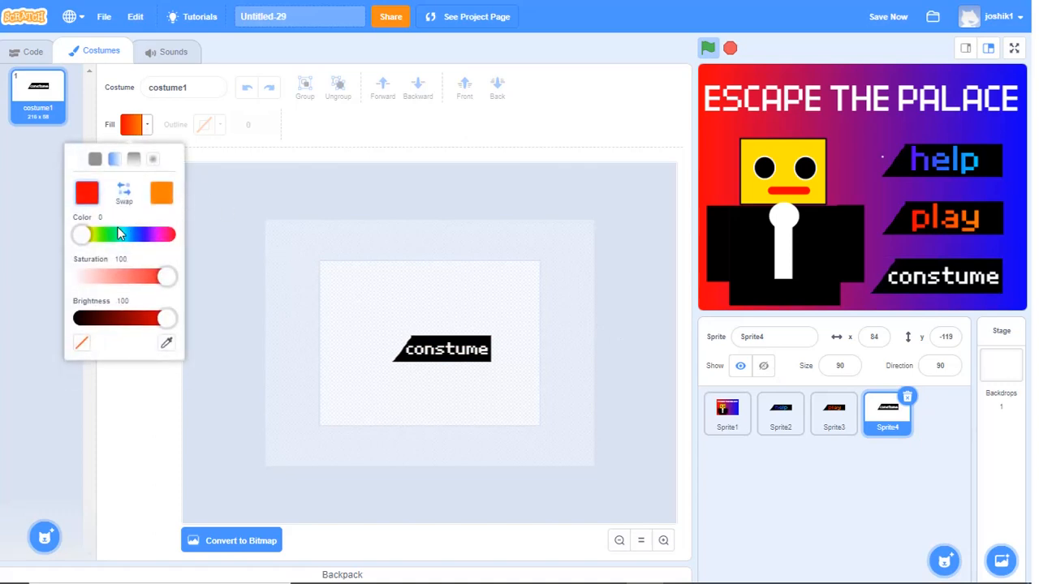
drag(73, 235, 152, 236)
click(162, 192)
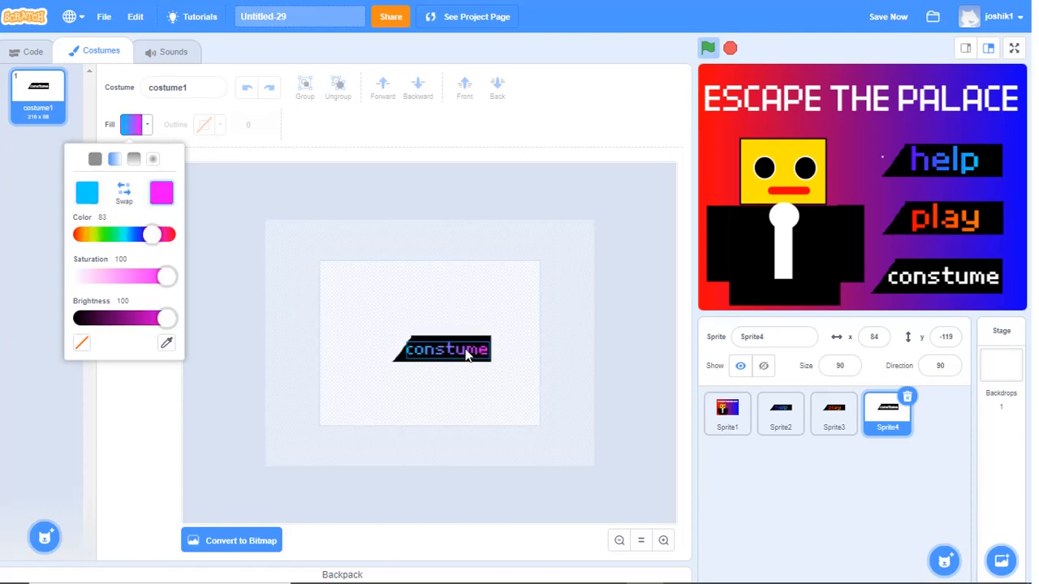
click(466, 351)
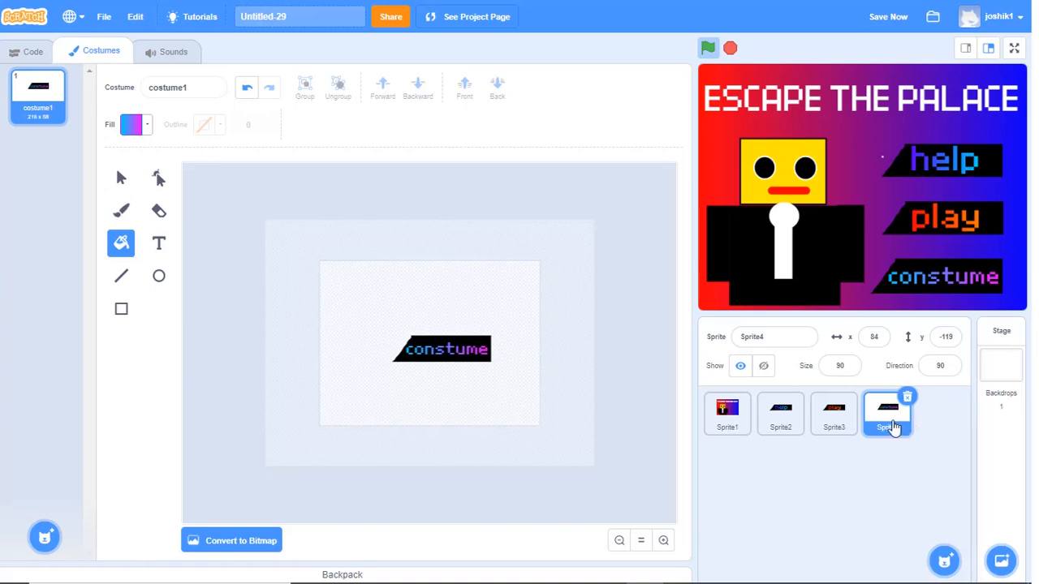
- Duplicate the constume sprite's gradient-text costume, checking the play sprite's costumes for comparison
click(833, 430)
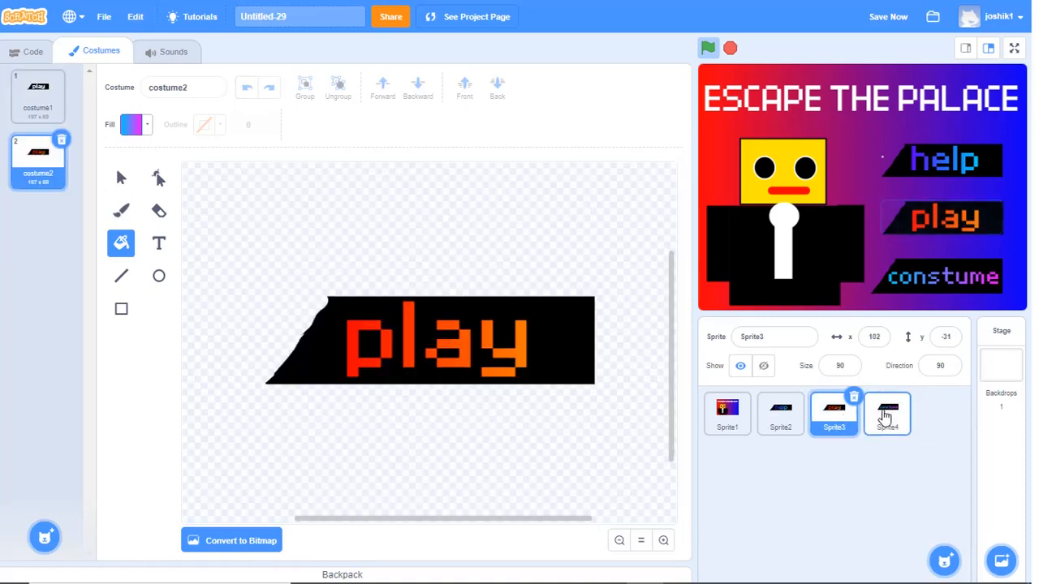
click(881, 413)
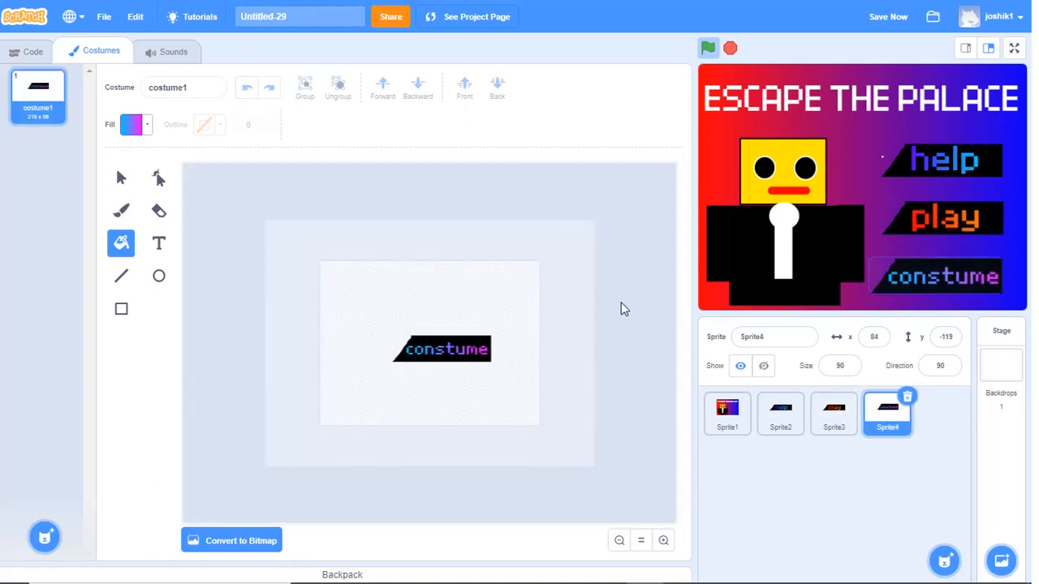
right_click(45, 116)
click(73, 130)
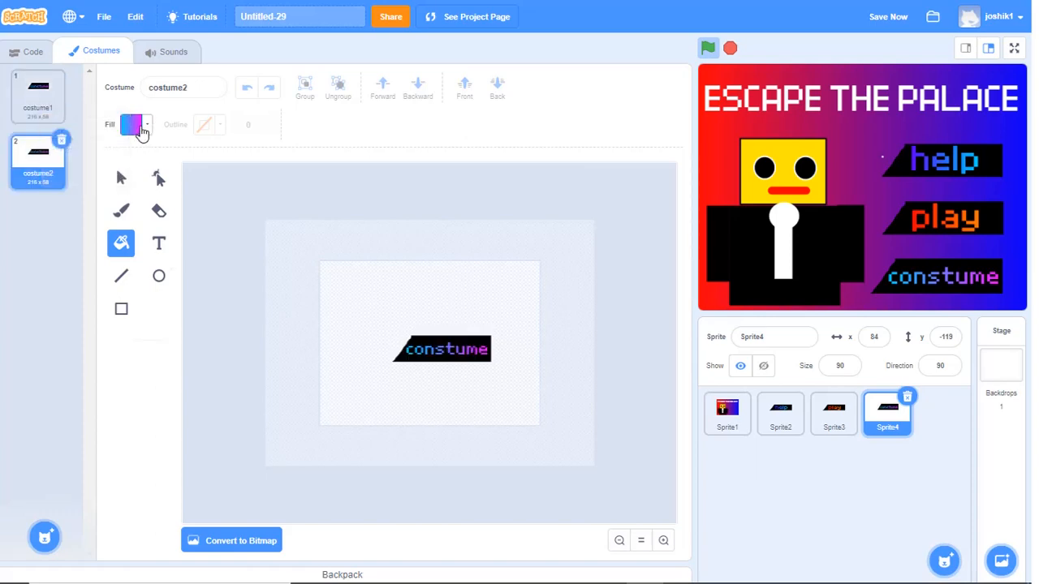
- Fill the "constume" text in costume1 with solid white, using saturation 0 and brightness 100
click(142, 133)
click(20, 89)
click(145, 126)
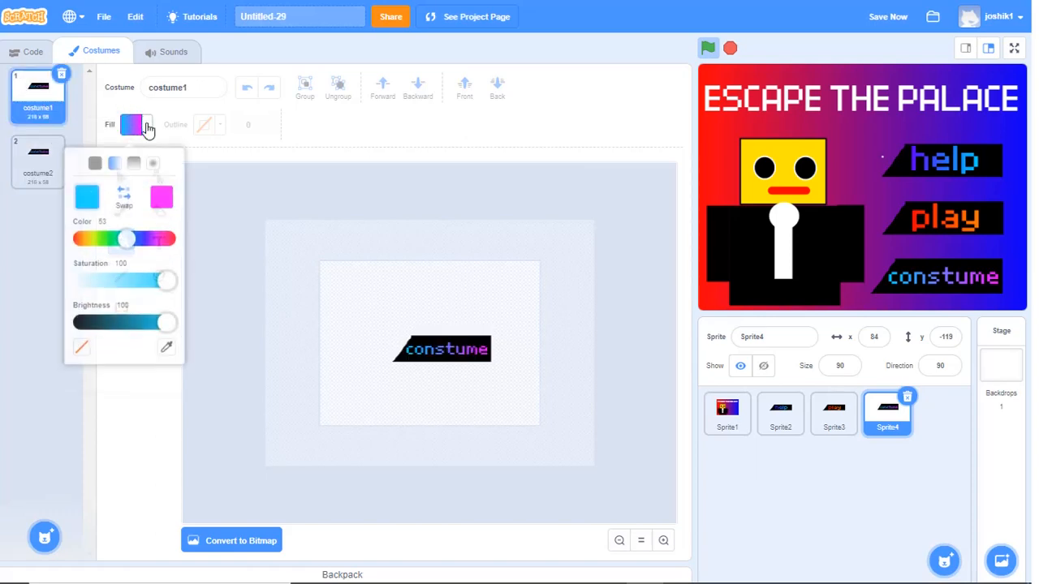
click(96, 162)
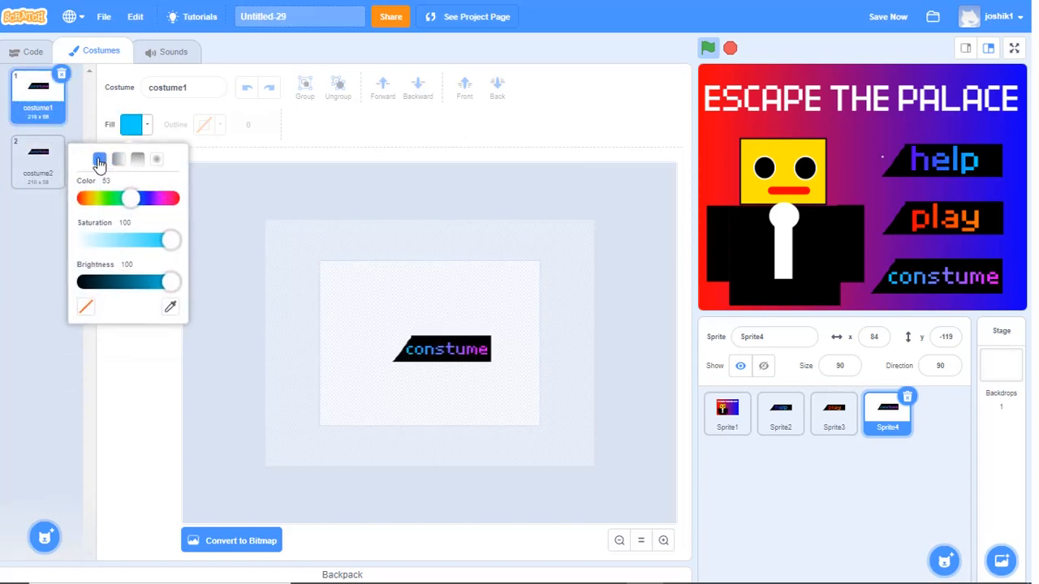
drag(170, 241, 85, 241)
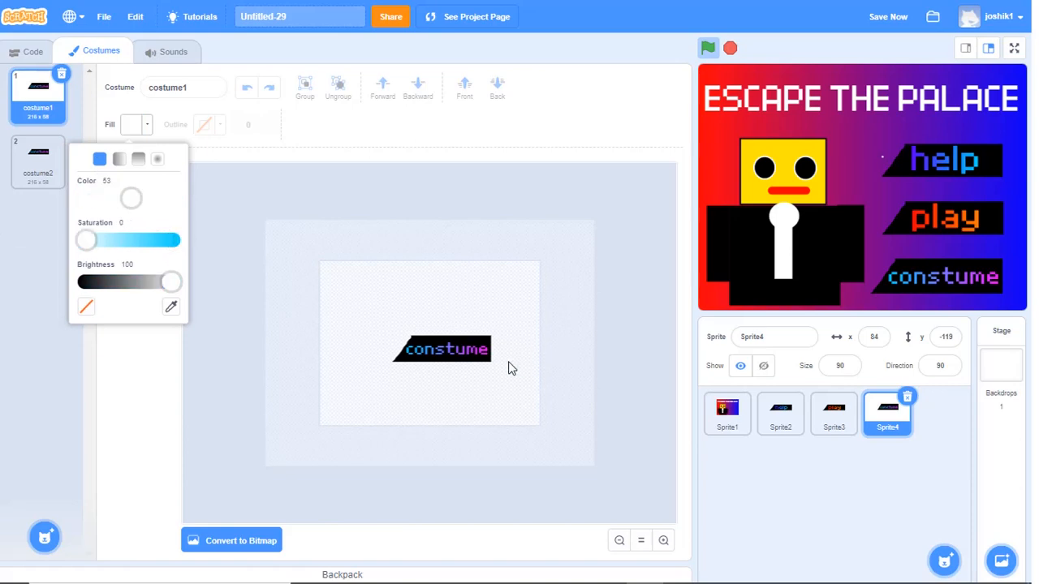
click(482, 352)
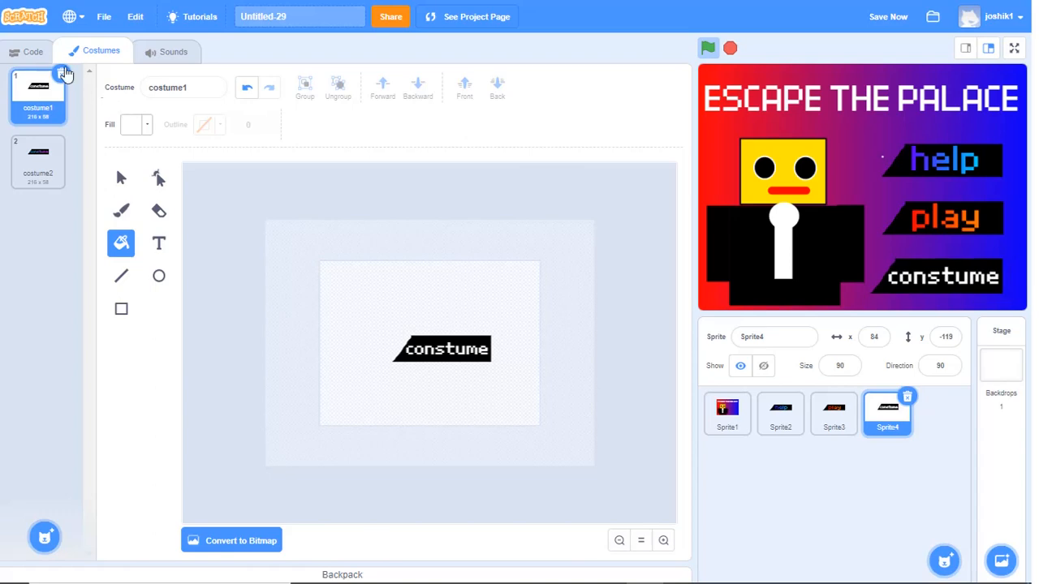
- Add a "switch costume to costume2" block below "set size to 100 %" in the constume sprite's mouse-pointer script
click(39, 59)
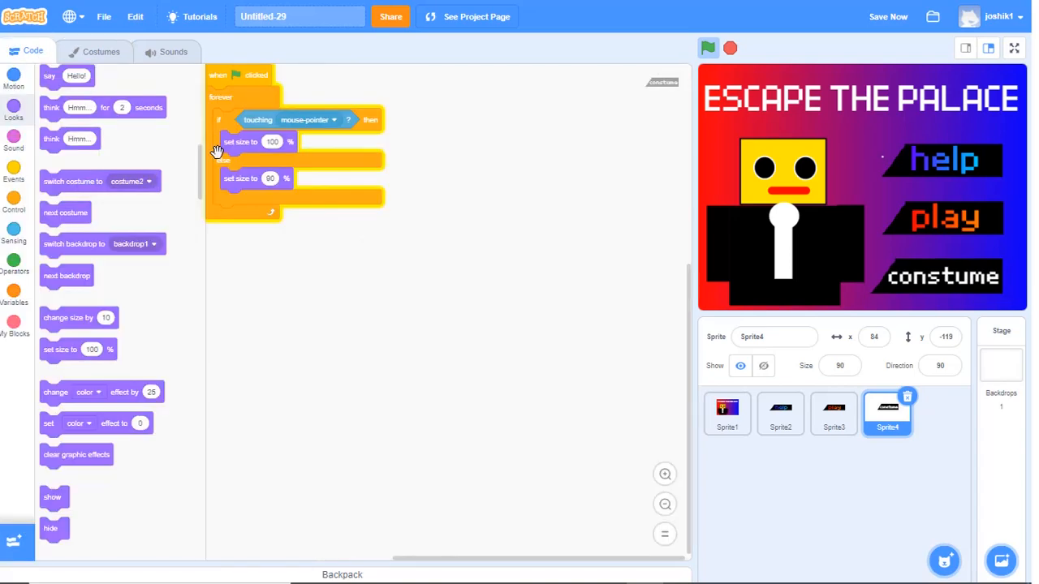
click(7, 146)
scroll(119, 182, up, 5)
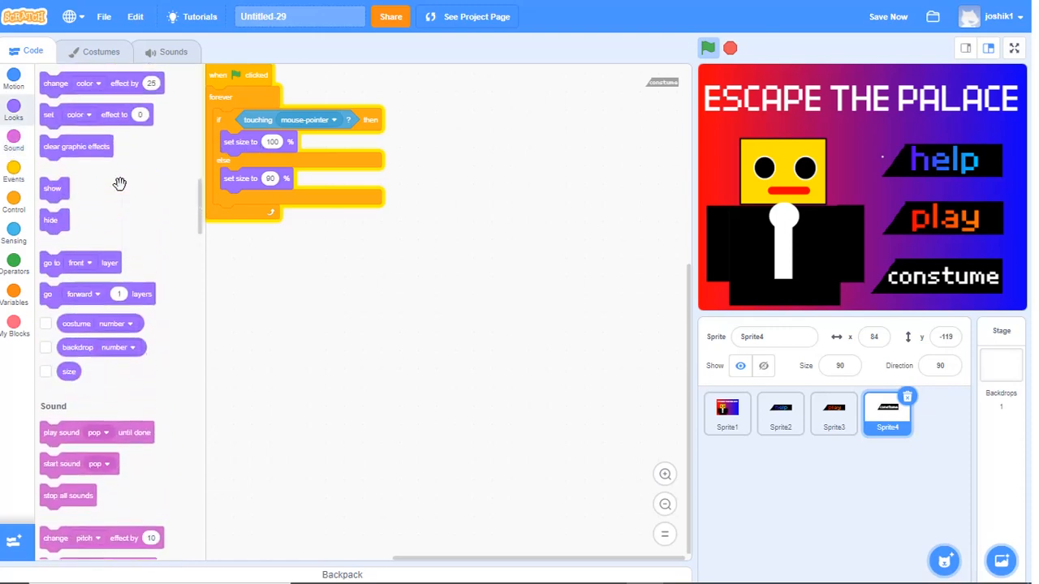
scroll(120, 184, up, 7)
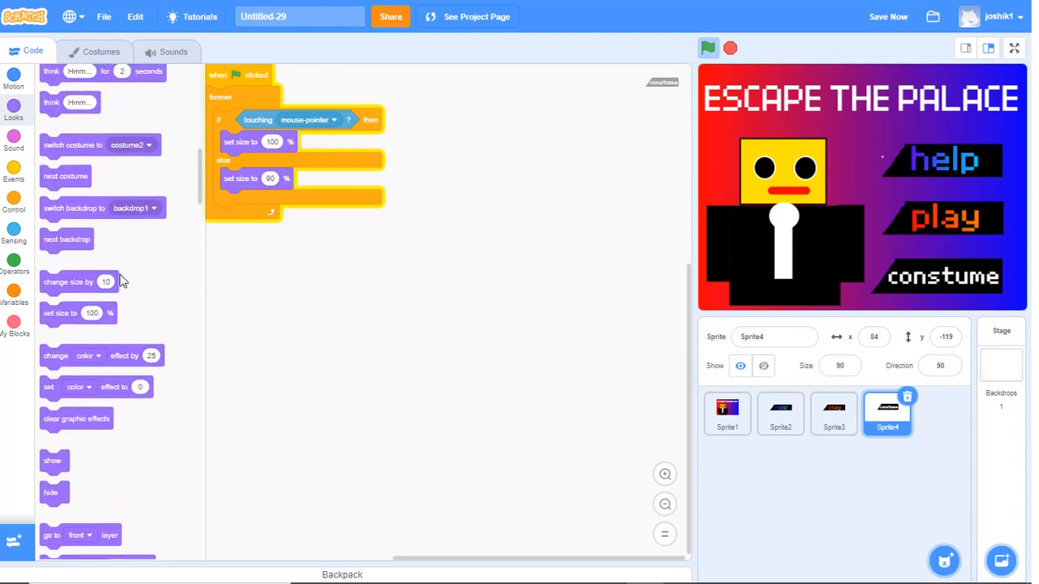
drag(85, 146, 267, 165)
- Duplicate the costume-switching block into the else branch below "set size to 90 %" and set it to costume1
right_click(267, 167)
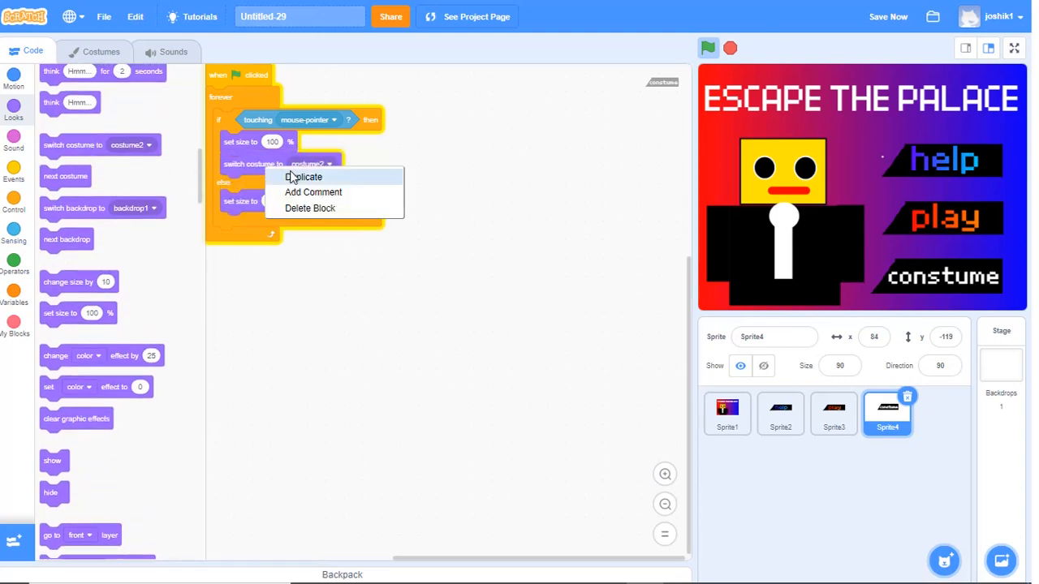
click(292, 177)
click(307, 224)
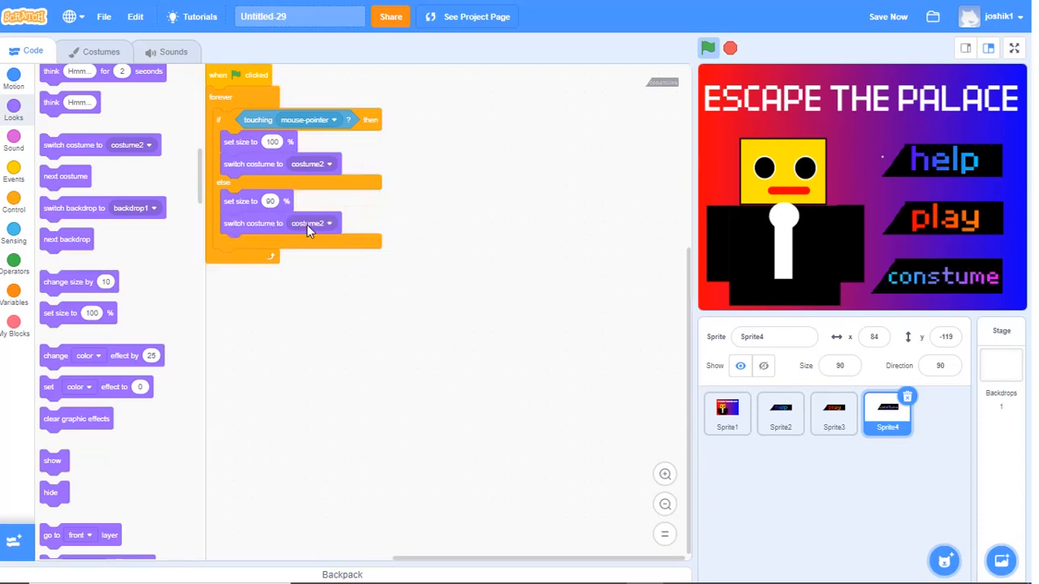
click(307, 225)
click(311, 260)
- In the play sprite's script, switch to costume2 while touching the mouse-pointer and to costume1 in the else branch
click(826, 418)
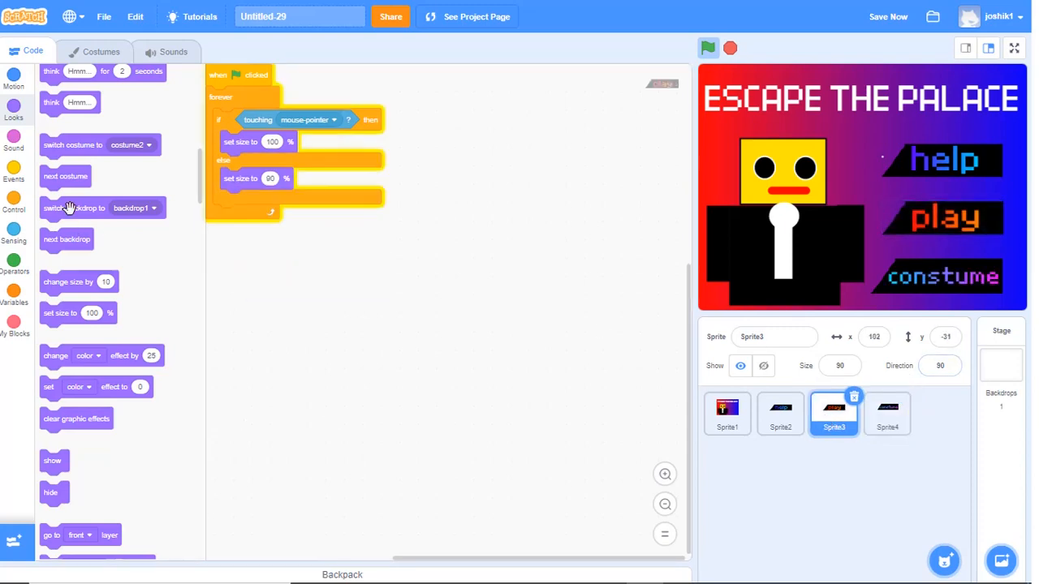
drag(57, 146, 272, 167)
right_click(256, 168)
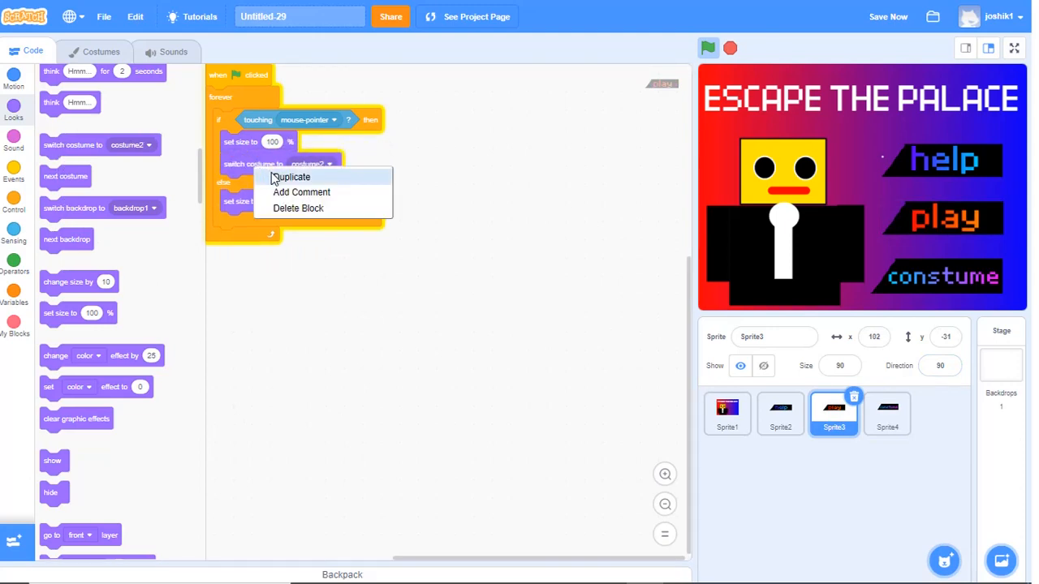
click(273, 178)
click(258, 226)
click(321, 223)
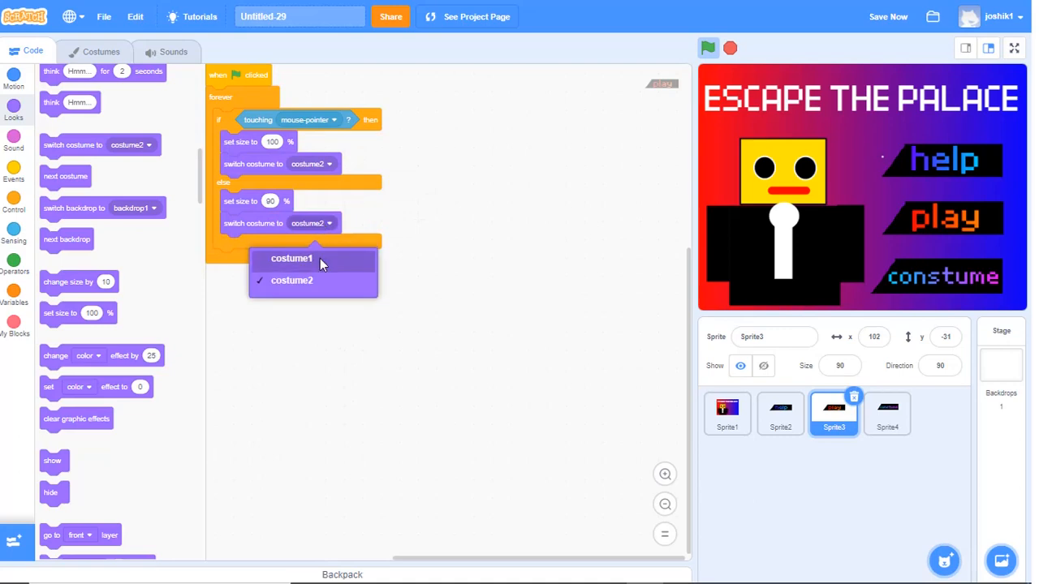
click(322, 260)
- In the help sprite's script, switch to costume2 while touching the mouse-pointer and to costume1 in the else branch
click(779, 410)
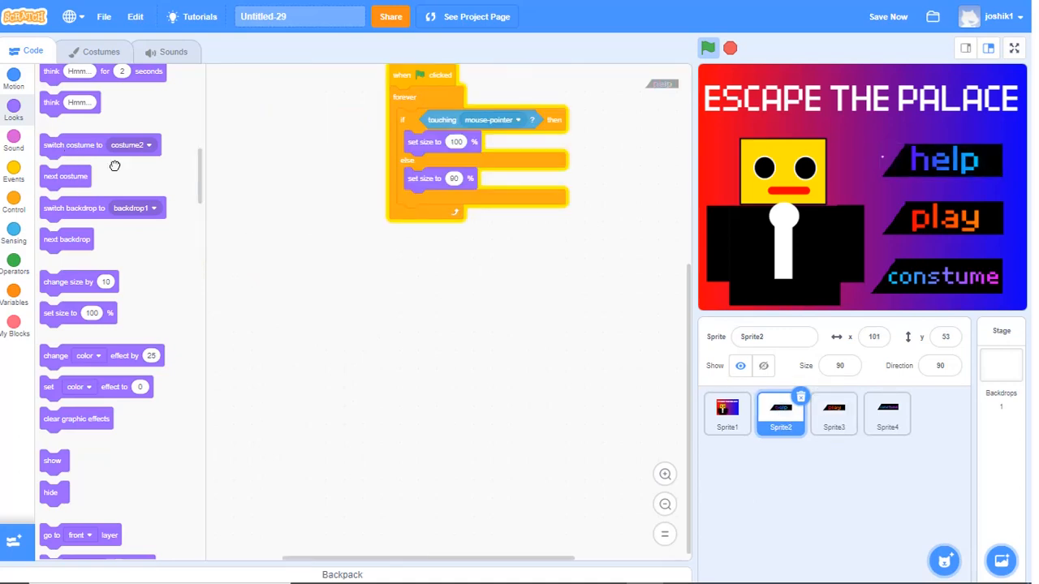
drag(81, 146, 434, 179)
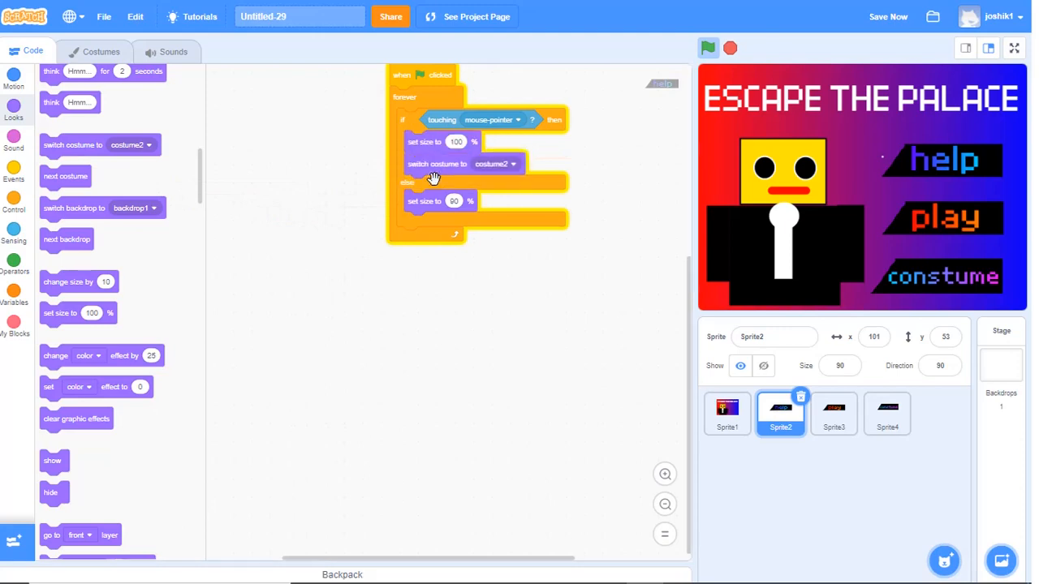
right_click(436, 174)
click(455, 176)
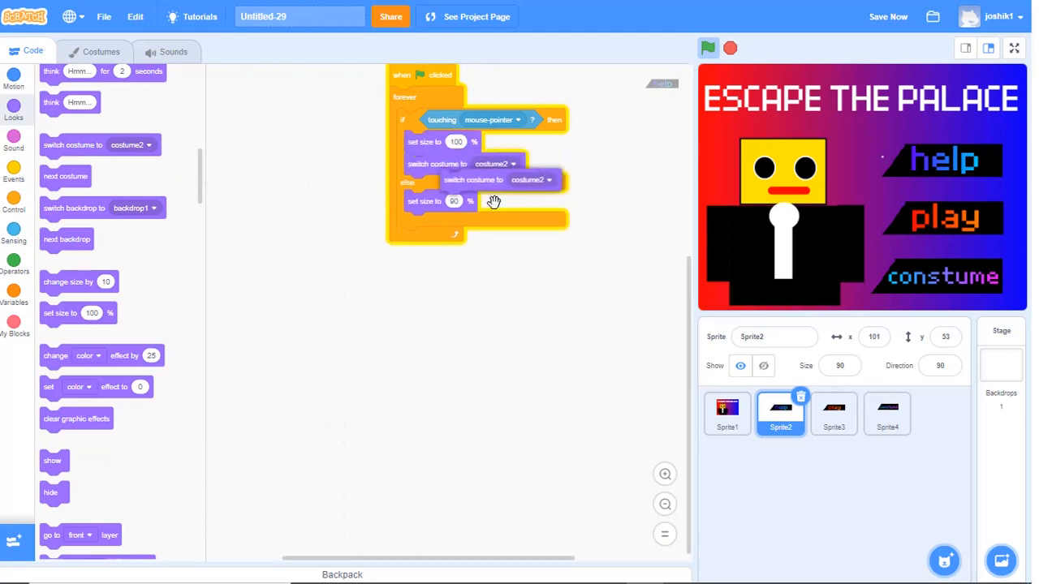
click(462, 229)
click(509, 221)
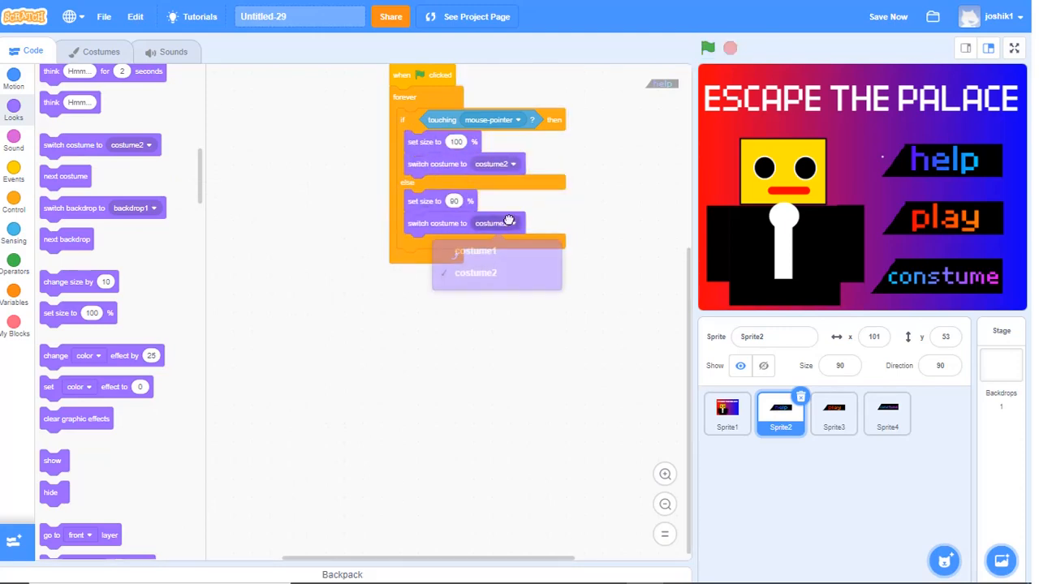
click(508, 260)
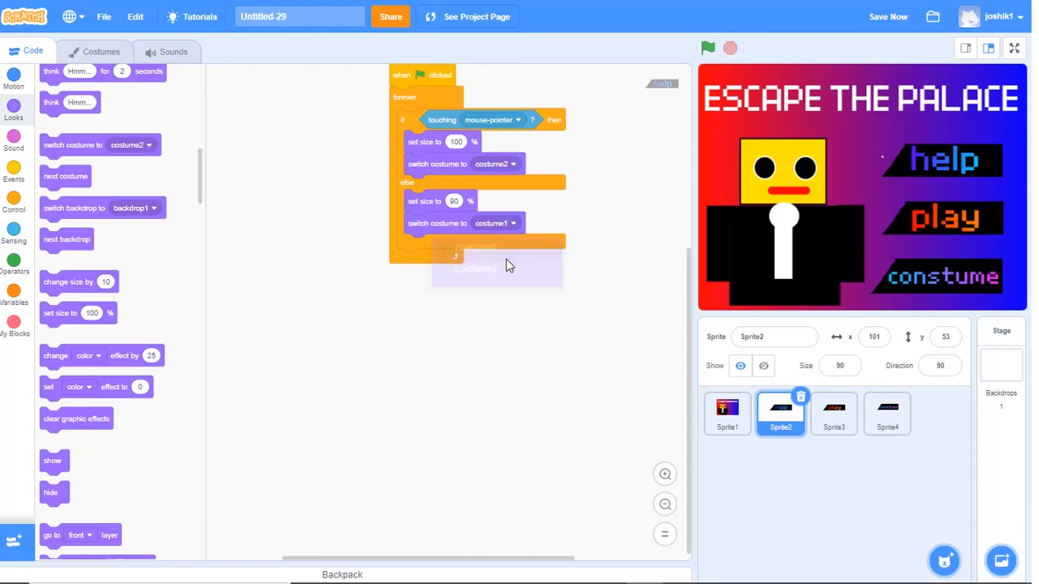
- Run the project and test the buttons' hover effects in full-screen view, returning to the editor at the end
click(709, 50)
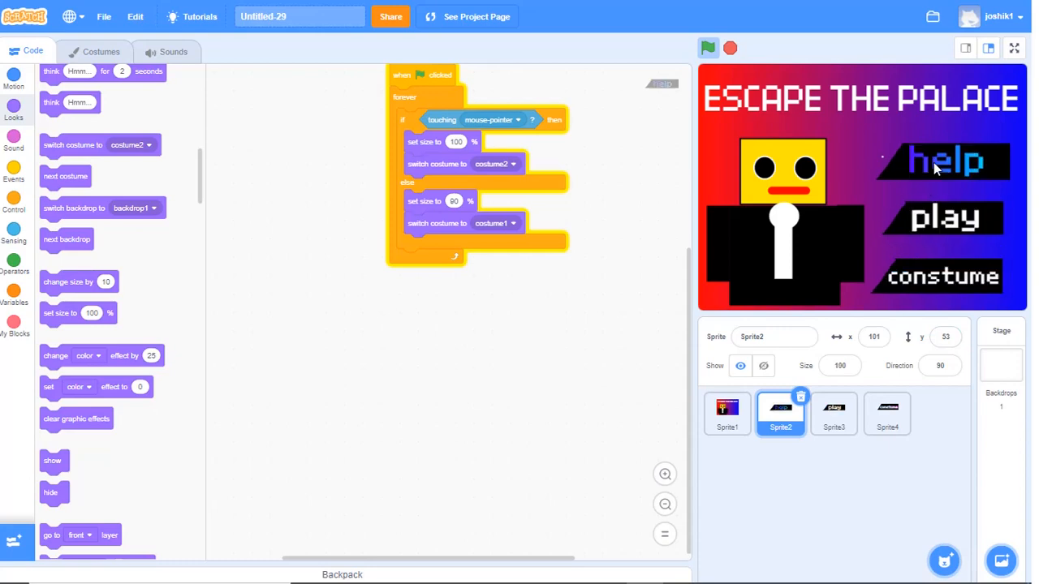
click(1013, 52)
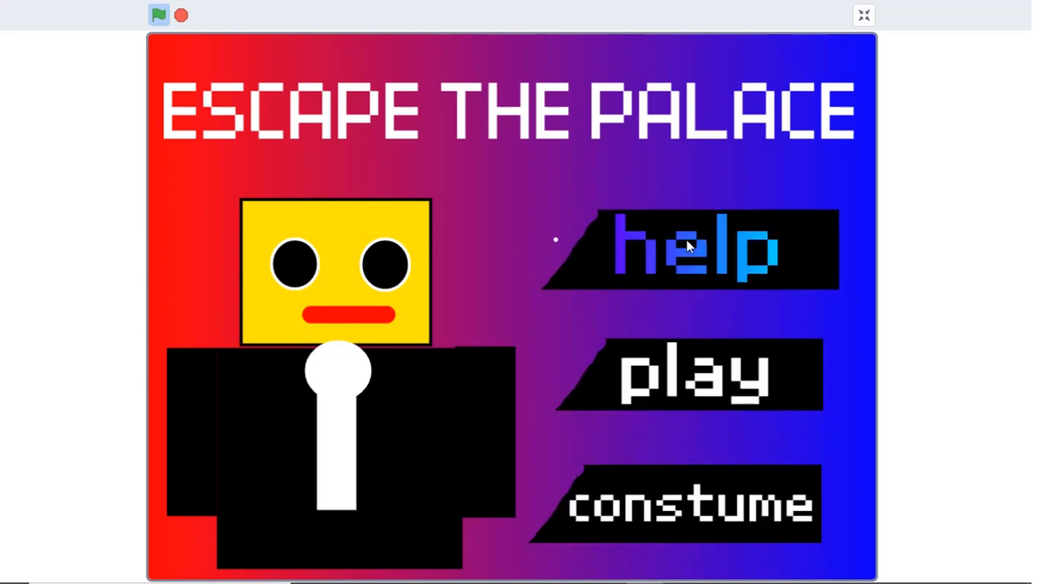
click(865, 18)
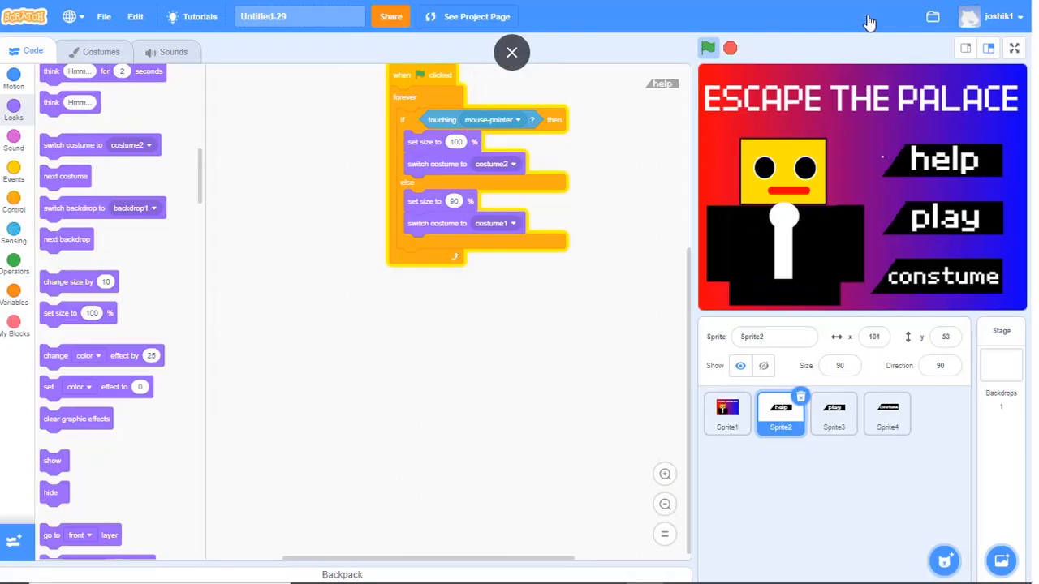